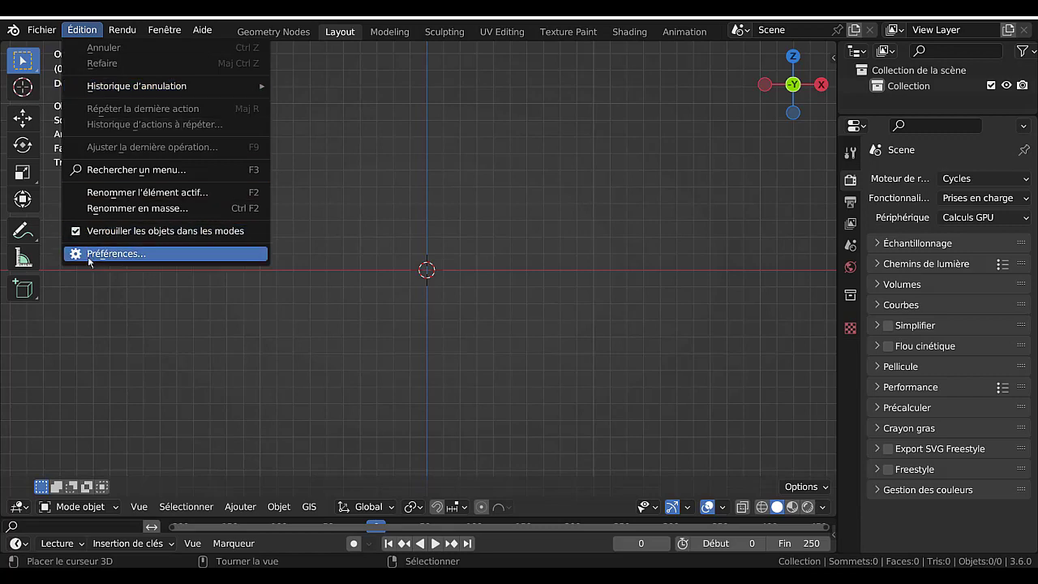
Open the preferences in their own window, then widen and reposition it over the viewport
{"action": "left_click", "coordinate": [99, 254]}
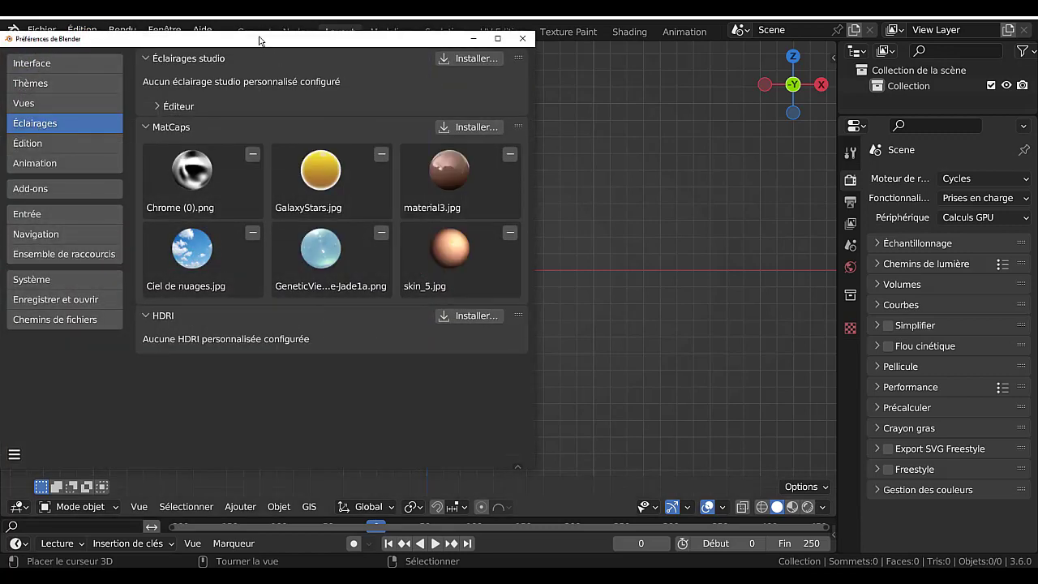
{"action": "left_click_drag", "start_coordinate": [257, 37], "coordinate": [390, 55]}
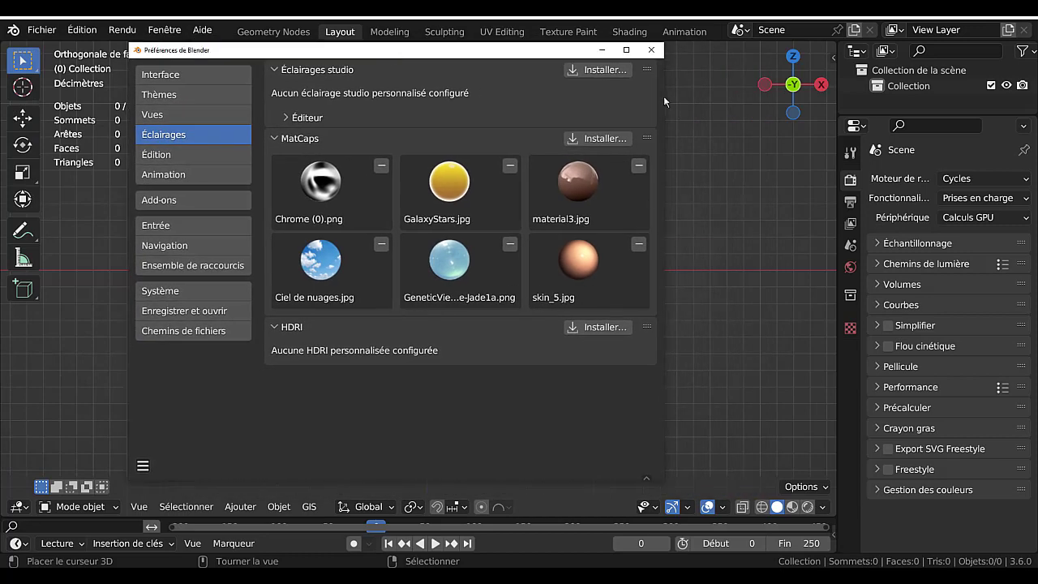
{"action": "left_click_drag", "start_coordinate": [663, 96], "coordinate": [734, 97]}
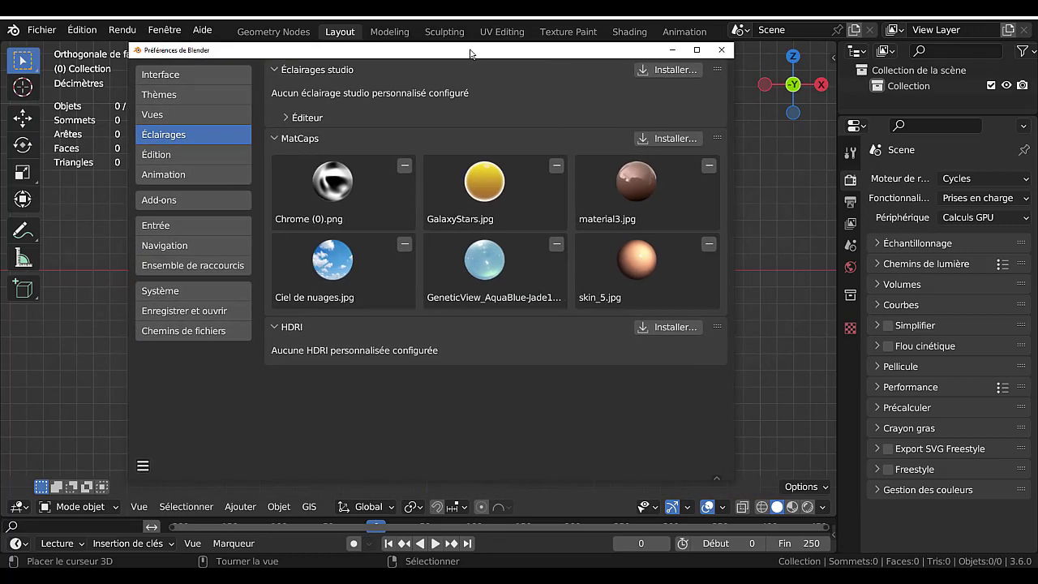
{"action": "left_click_drag", "start_coordinate": [471, 53], "coordinate": [450, 50]}
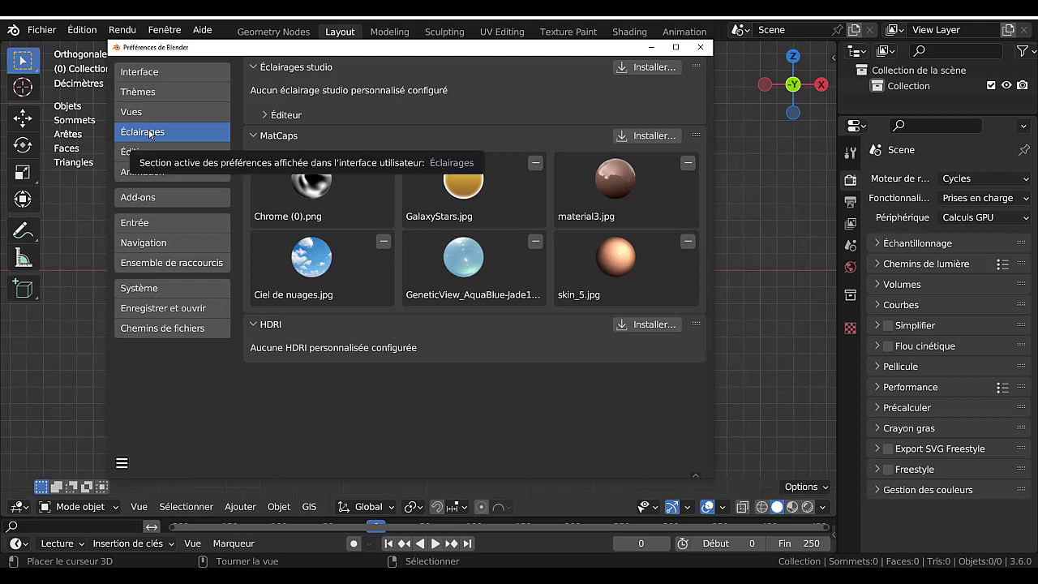
Expand the studio light editor in the Éclairages preferences and reposition the window to show the MatCaps section
{"action": "left_click", "coordinate": [266, 116]}
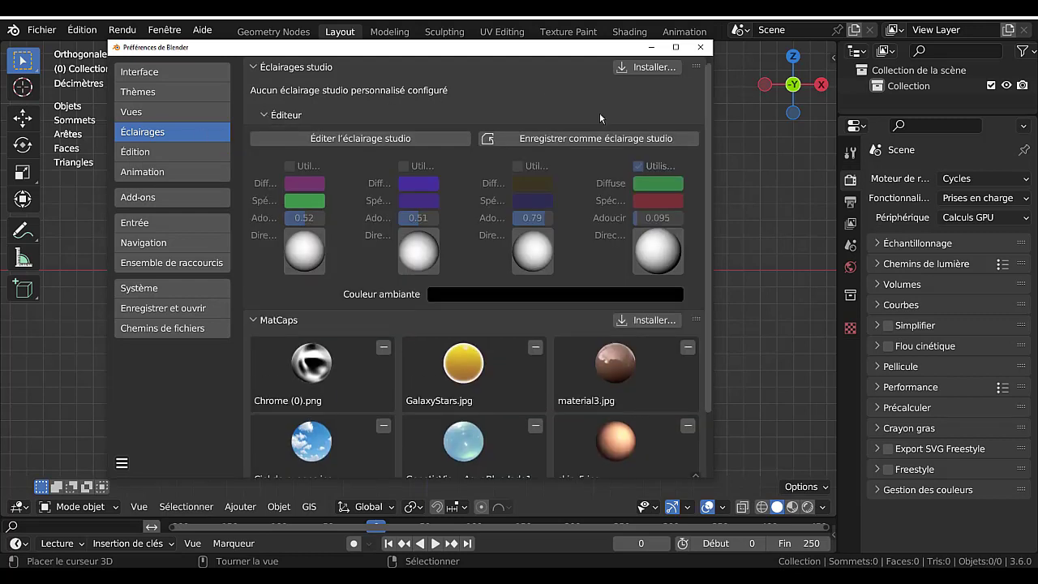
{"action": "left_click", "coordinate": [266, 116]}
{"action": "left_click", "coordinate": [266, 116]}
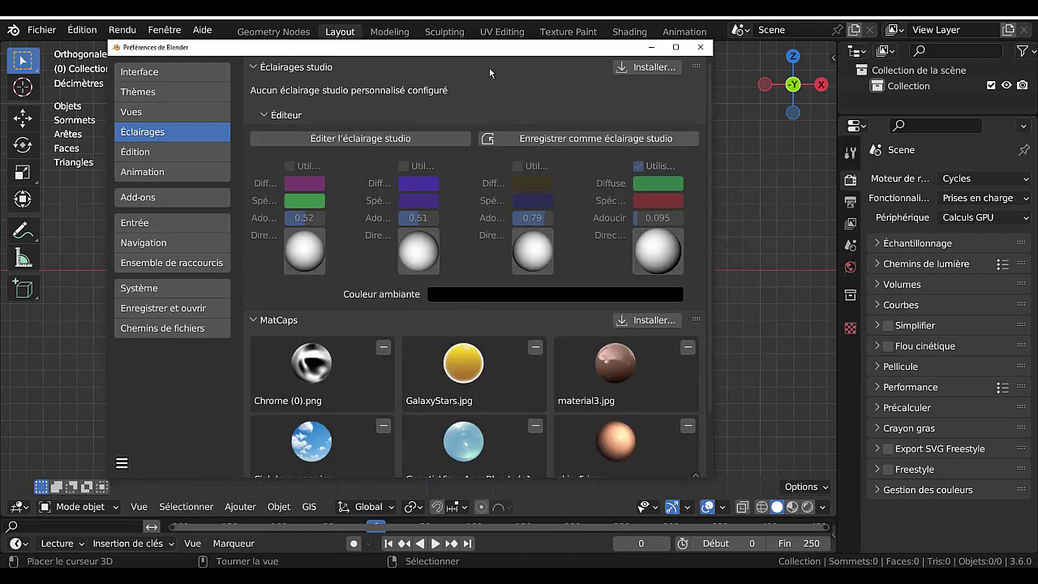
{"action": "left_click_drag", "start_coordinate": [483, 50], "coordinate": [451, 47]}
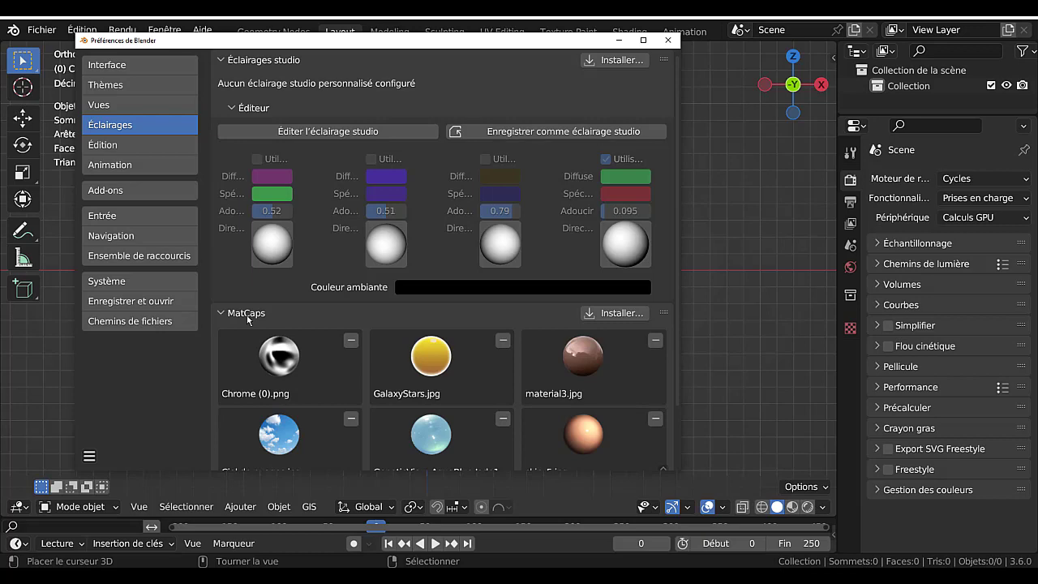
{"action": "left_click_drag", "start_coordinate": [405, 40], "coordinate": [437, 90]}
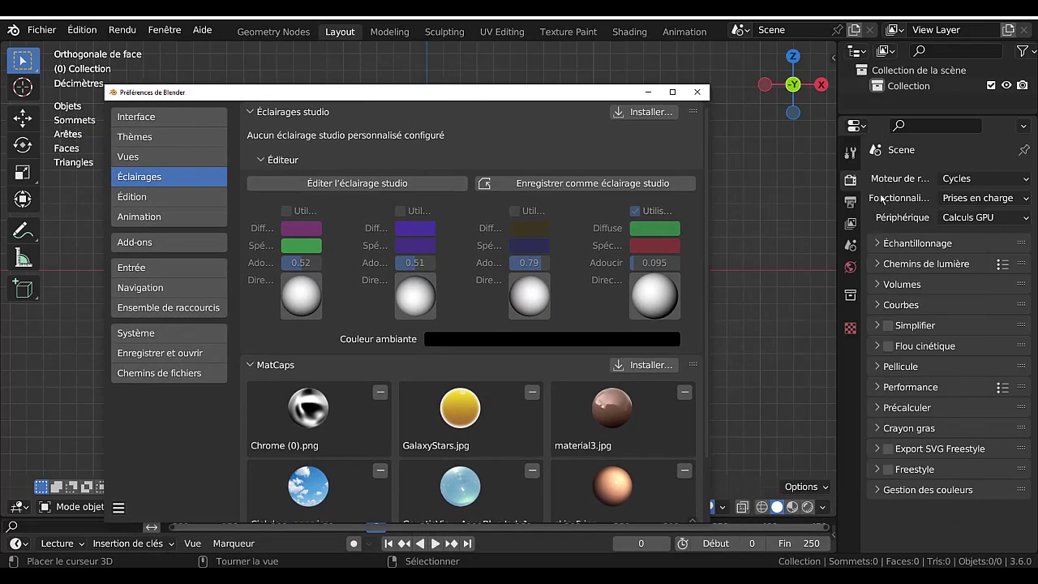
Set the render engine to Workbench and minimise the preferences window to uncover the matcap choices
{"action": "left_click", "coordinate": [988, 180]}
{"action": "left_click", "coordinate": [968, 214]}
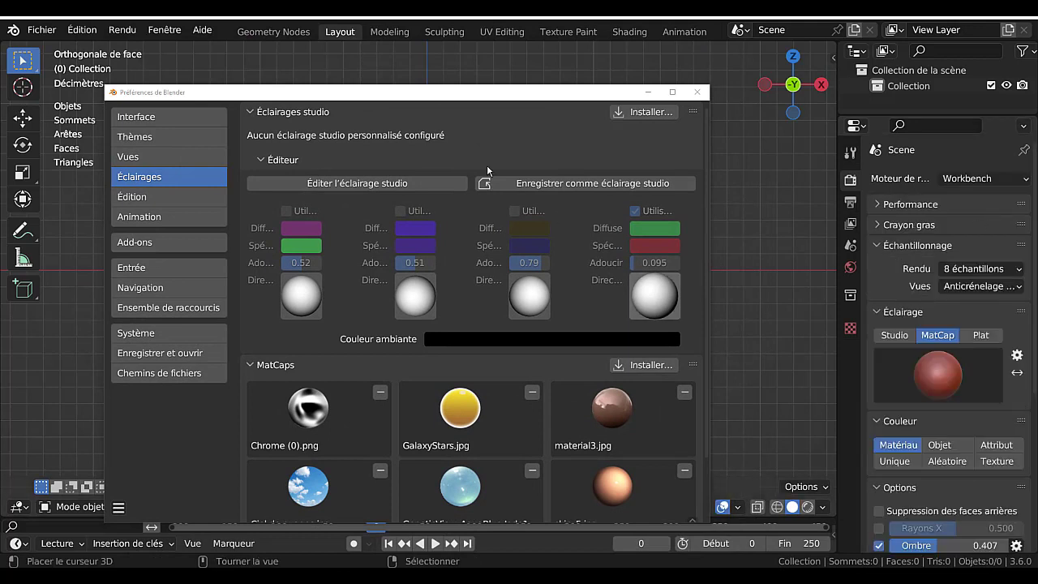
{"action": "left_click", "coordinate": [949, 371]}
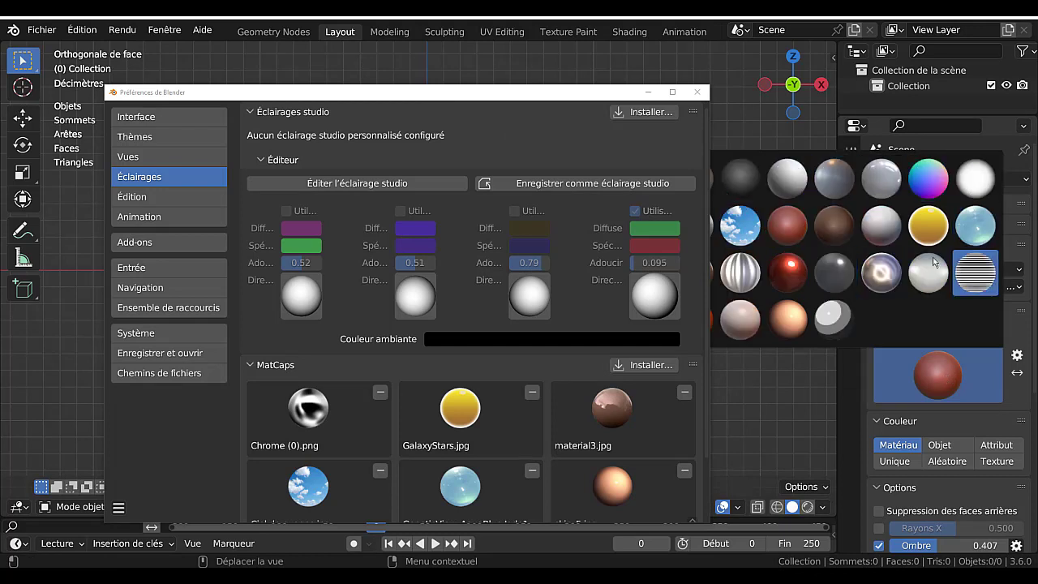
{"action": "left_click_drag", "start_coordinate": [532, 99], "coordinate": [523, 295]}
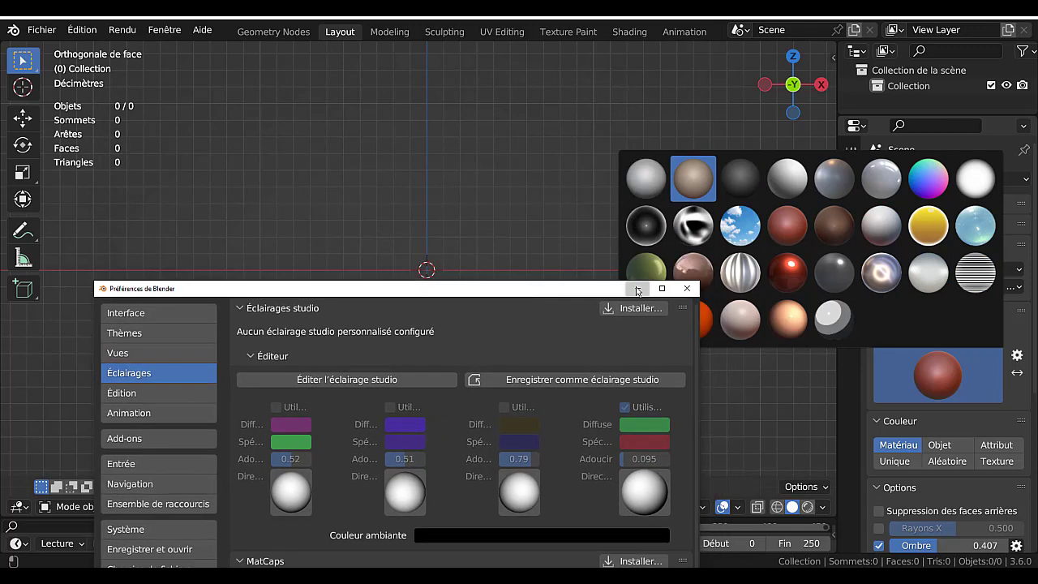
{"action": "left_click", "coordinate": [638, 289]}
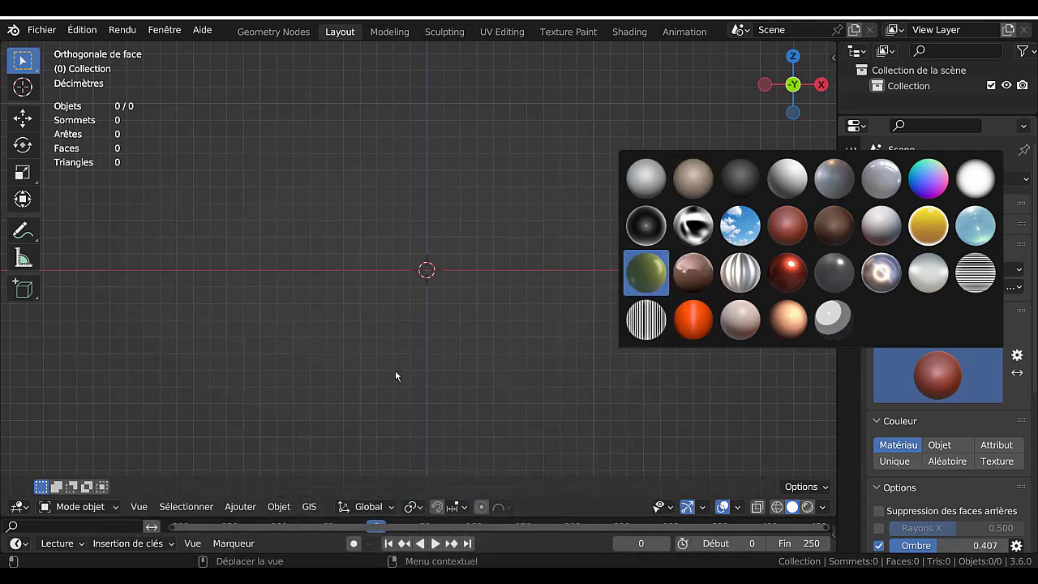
Add a cube mesh to the scene and display the viewport in rendered shading
{"action": "left_click", "coordinate": [240, 507]}
{"action": "mouse_move", "coordinate": [241, 488]}
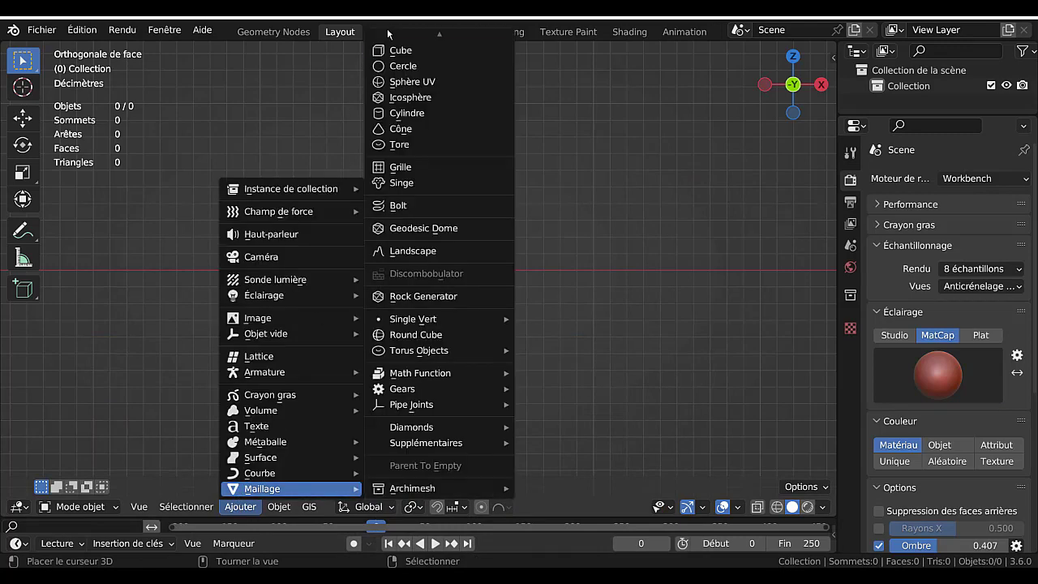
{"action": "left_click", "coordinate": [398, 56]}
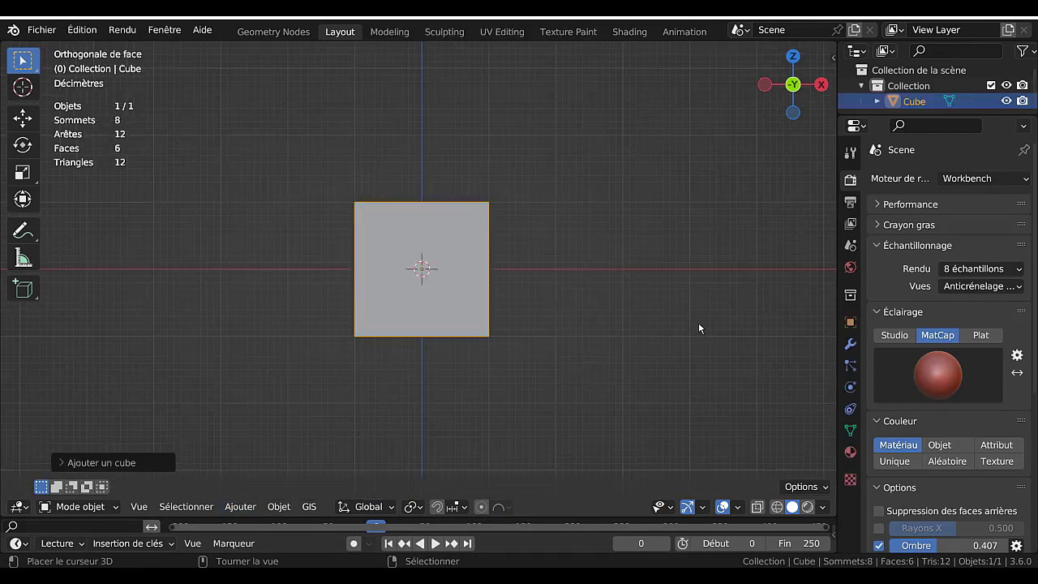
{"action": "middle_click_drag", "start_coordinate": [699, 322], "coordinate": [660, 366]}
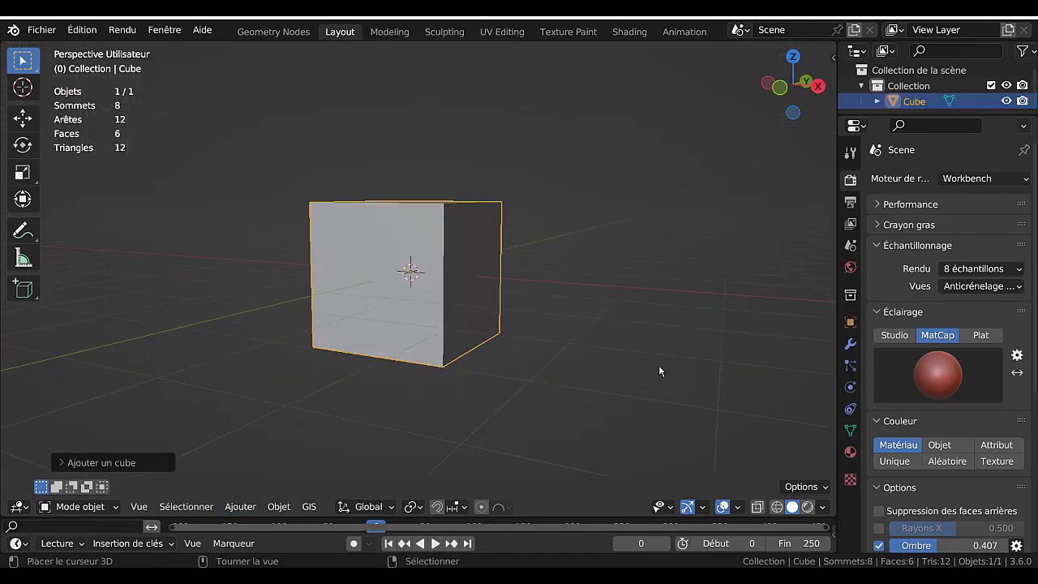
{"action": "left_click", "coordinate": [808, 507]}
{"action": "mouse_move", "coordinate": [659, 378]}
{"action": "middle_mouse_down"}
{"action": "mouse_move", "coordinate": [646, 385]}
{"action": "mouse_move", "coordinate": [566, 348]}
{"action": "middle_mouse_up"}
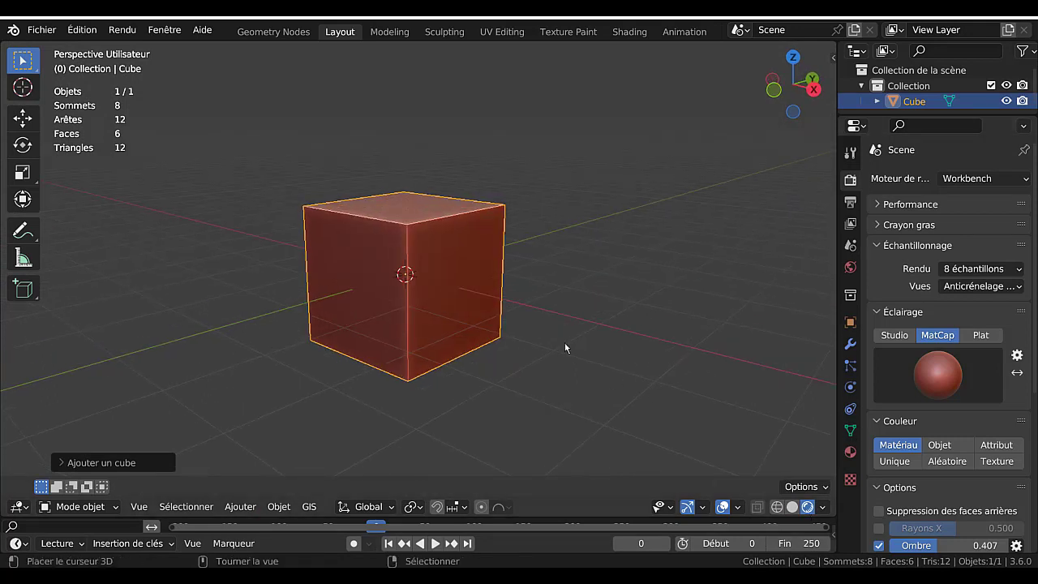
Try the metallic ring, cloudy-sky and skin-tone matcaps on the cube in the Workbench lighting settings
{"action": "left_click", "coordinate": [939, 375]}
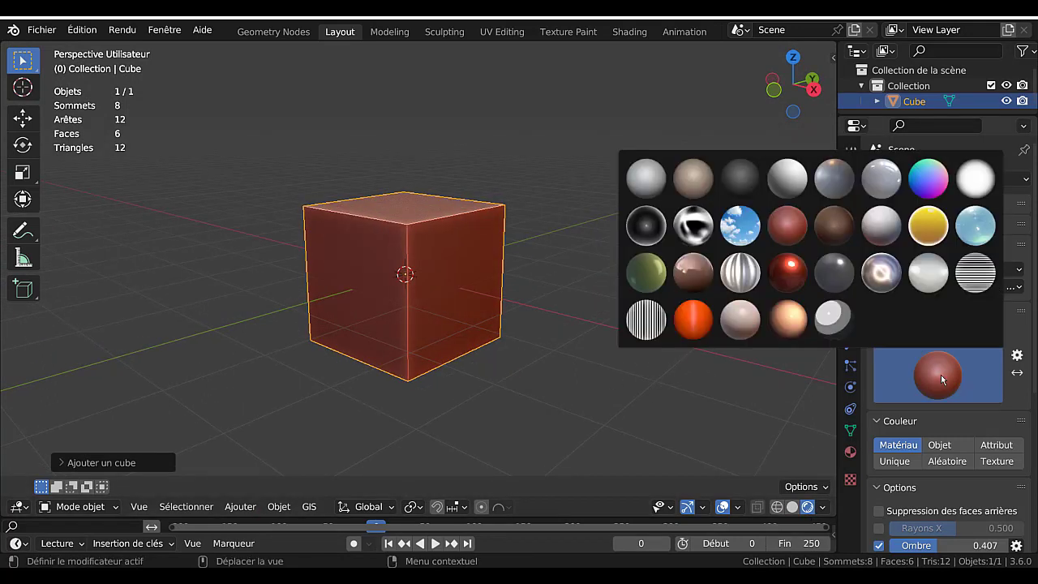
{"action": "left_click", "coordinate": [881, 272]}
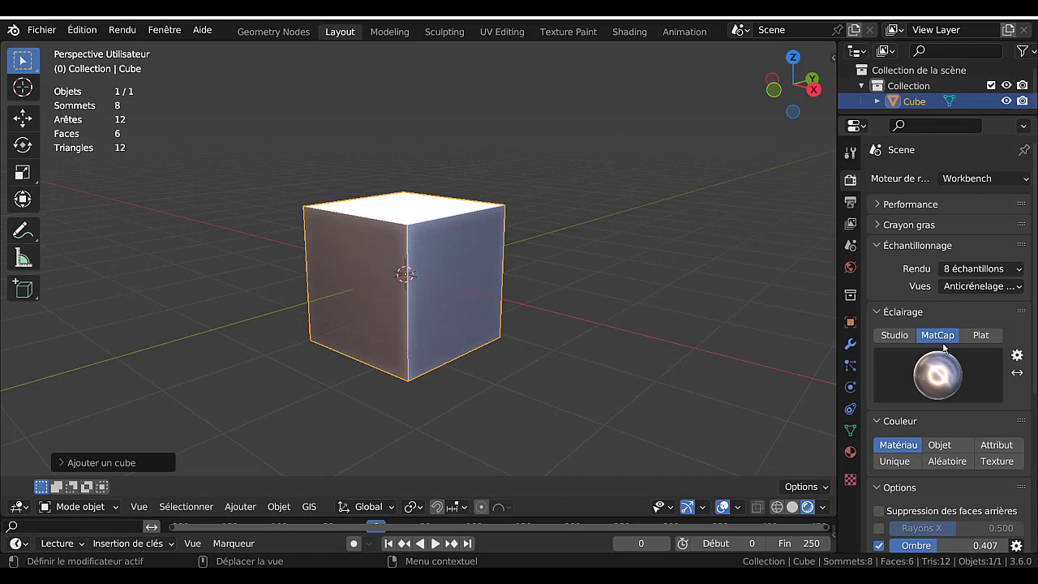
{"action": "left_click", "coordinate": [942, 374]}
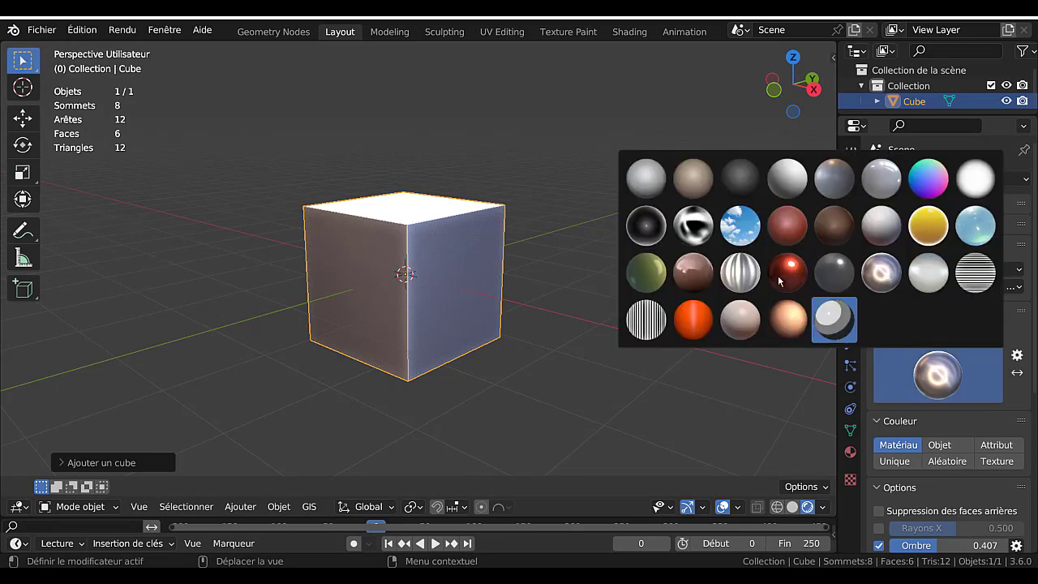
{"action": "left_click", "coordinate": [743, 229]}
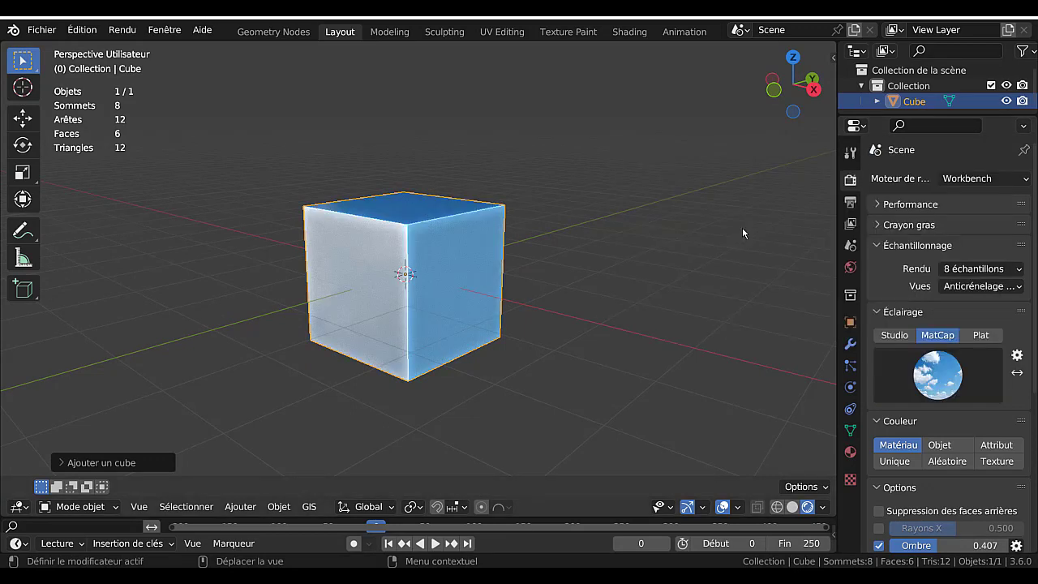
{"action": "middle_click_drag", "start_coordinate": [657, 384], "coordinate": [617, 361]}
{"action": "scroll", "coordinate": [601, 418], "scroll_direction": "up", "scroll_amount": 5}
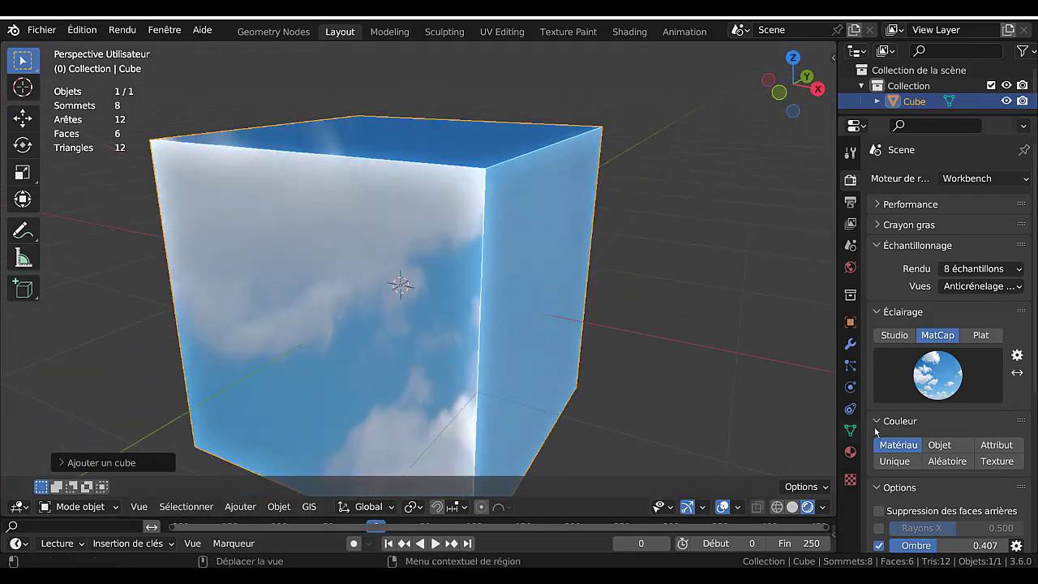
{"action": "left_click", "coordinate": [929, 375]}
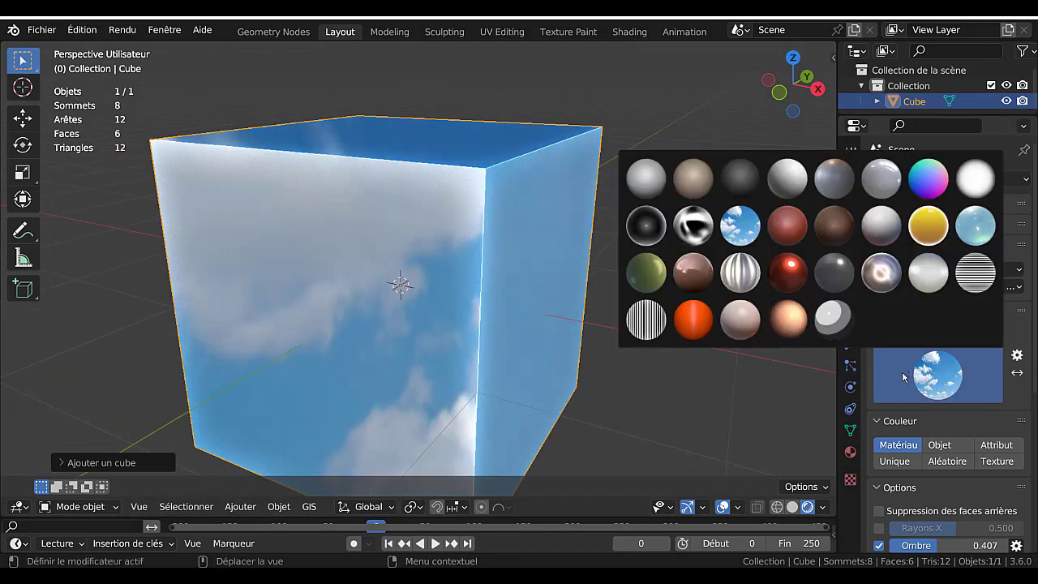
{"action": "left_click", "coordinate": [782, 326]}
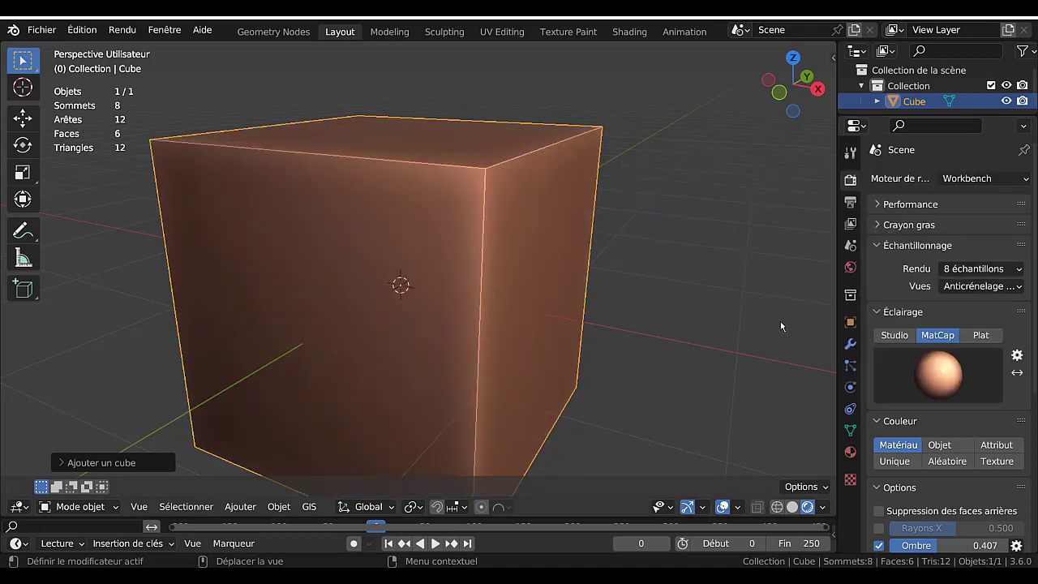
Set the Workbench matcap to the glossy brown sphere and view the whole cube
{"action": "left_click", "coordinate": [936, 370]}
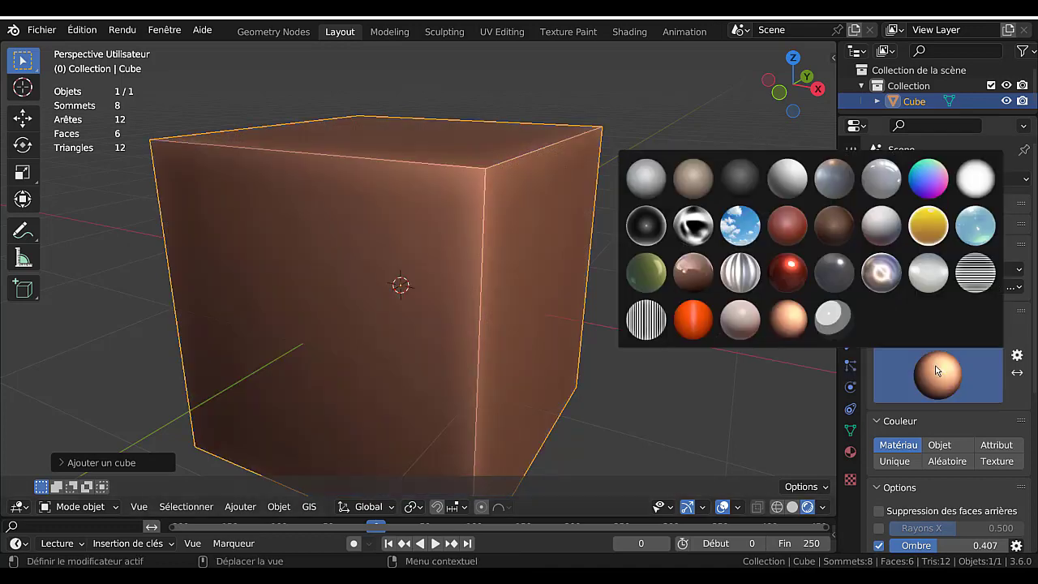
{"action": "left_click", "coordinate": [694, 272]}
{"action": "scroll", "coordinate": [657, 307], "scroll_direction": "down", "scroll_amount": 5}
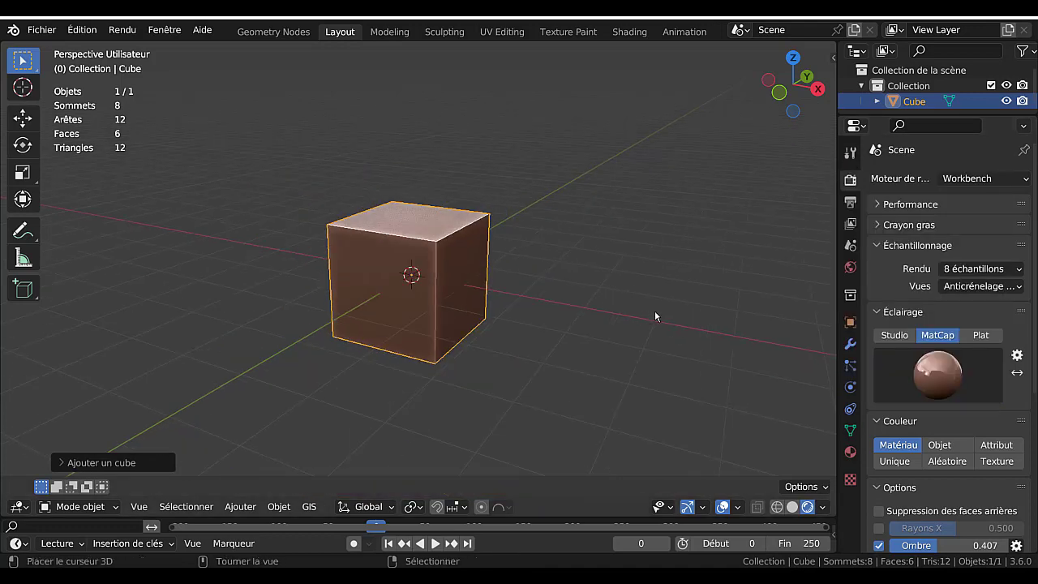
Add a camera aligned to the current view and render a test image of the cube through it
{"action": "left_click", "coordinate": [240, 507]}
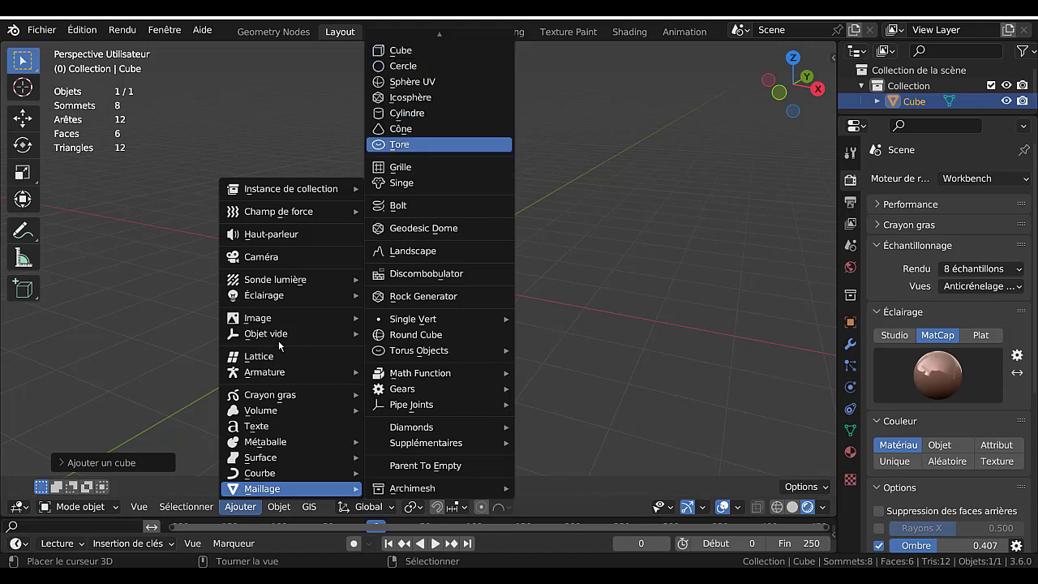
{"action": "mouse_move", "coordinate": [261, 335]}
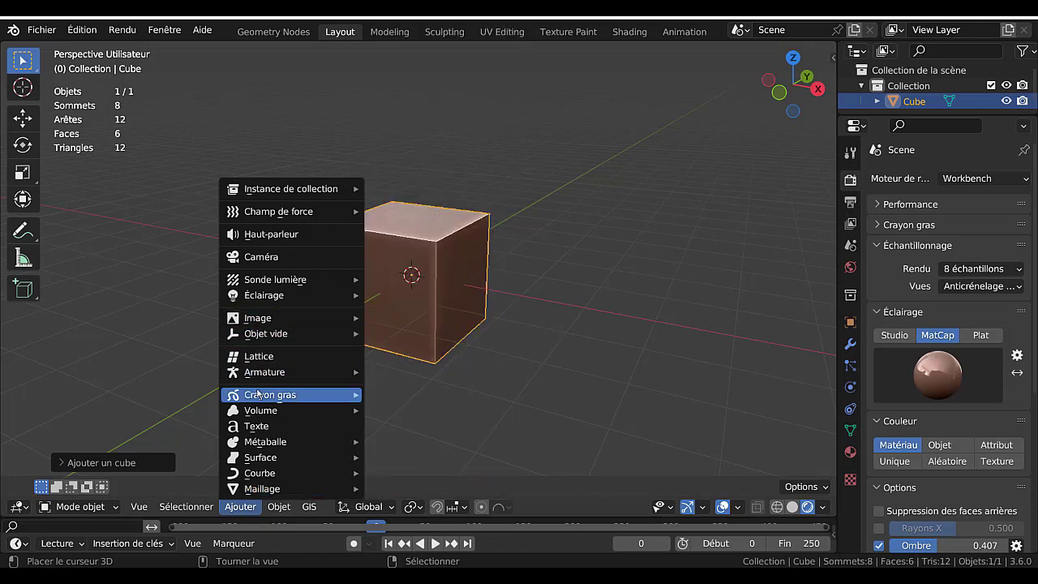
{"action": "left_click", "coordinate": [258, 257]}
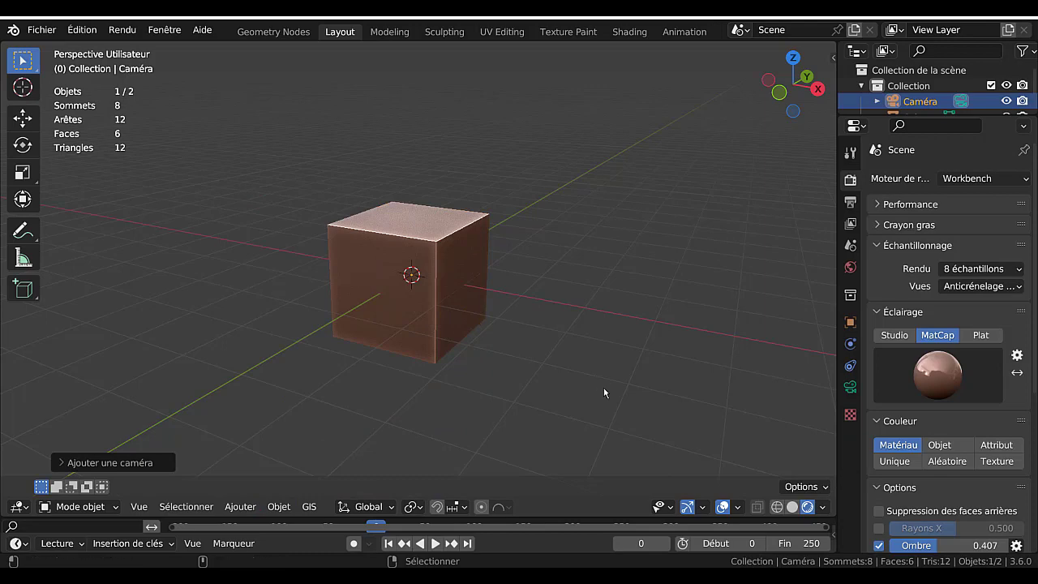
{"action": "key", "text": "KP_0"}
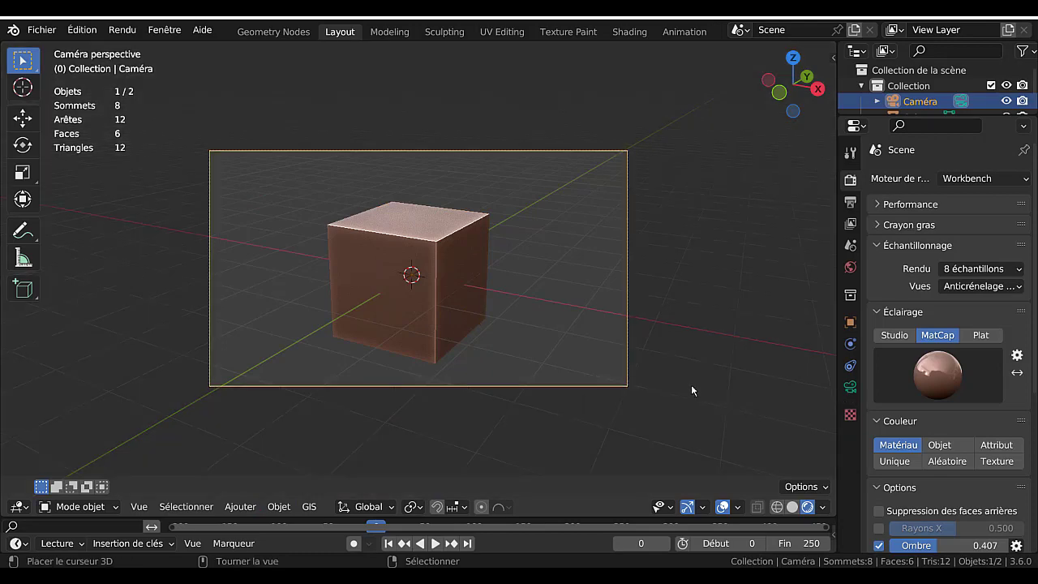
{"action": "key", "text": "F12"}
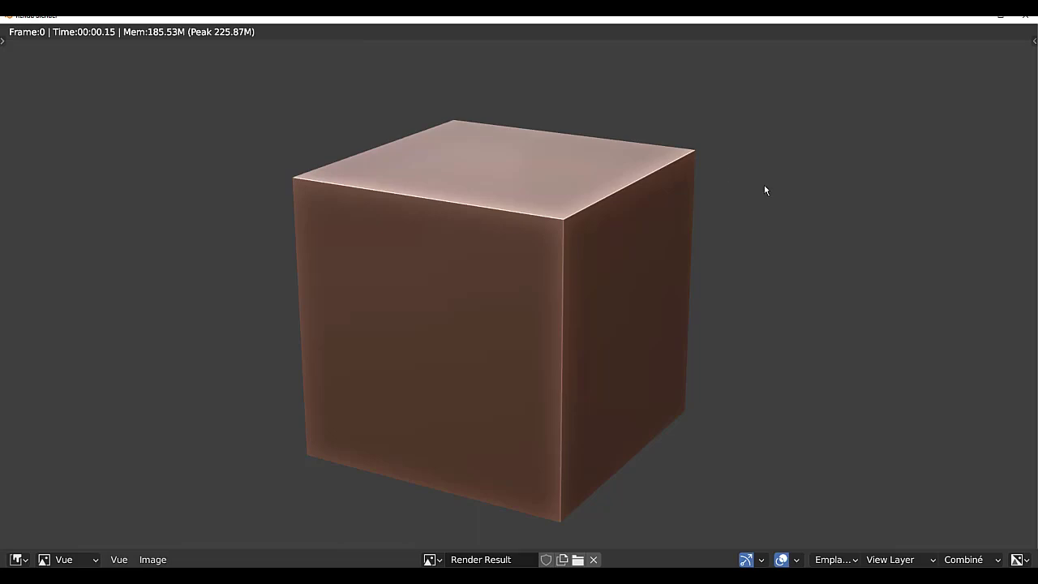
{"action": "left_click", "coordinate": [1023, 20]}
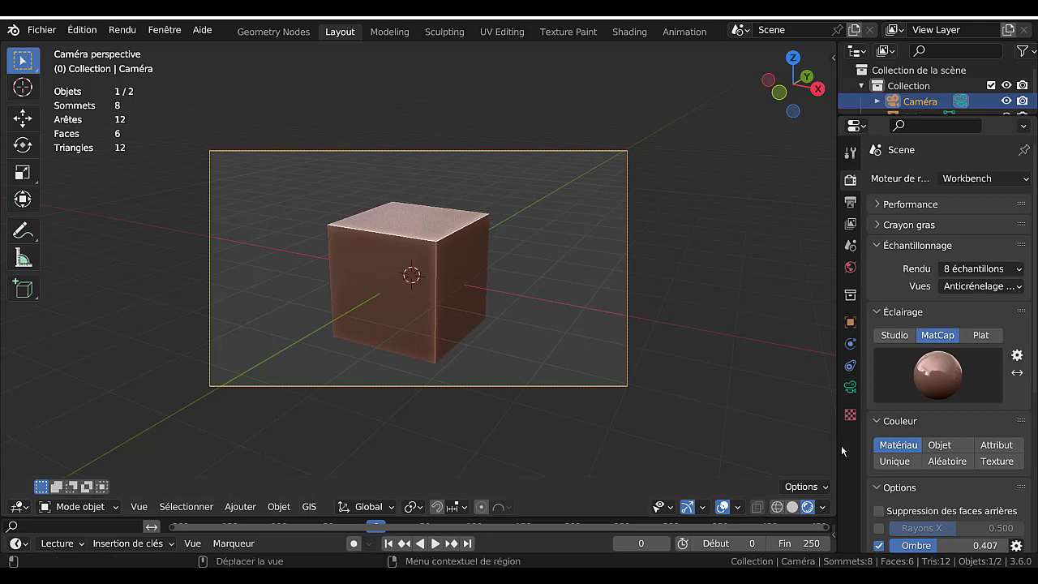
Switch the Workbench lighting to Studio, try the second studio light preset, and select the fifth one
{"action": "left_click", "coordinate": [888, 336]}
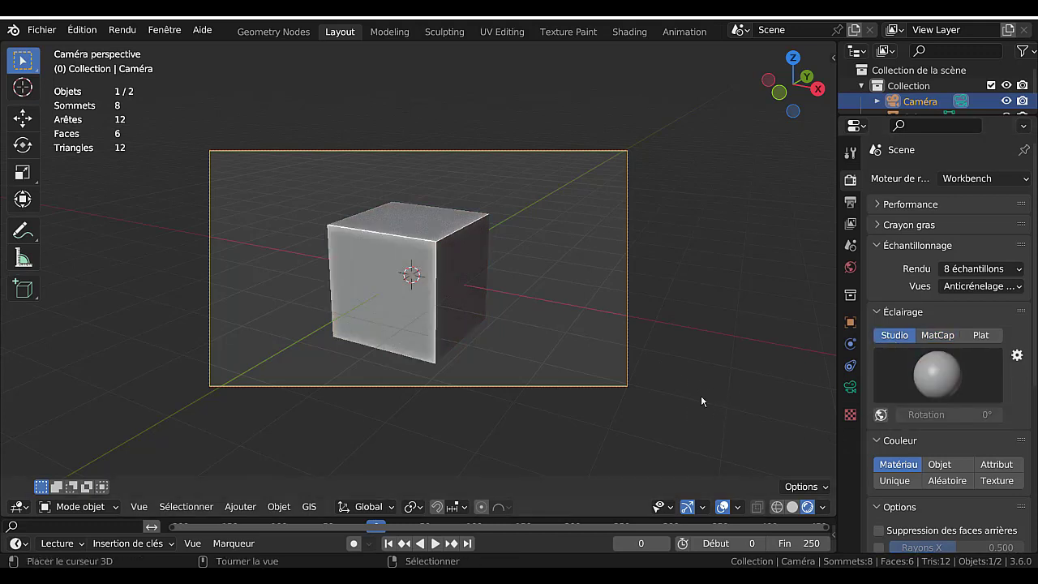
{"action": "left_click", "coordinate": [937, 384]}
{"action": "left_click", "coordinate": [932, 374]}
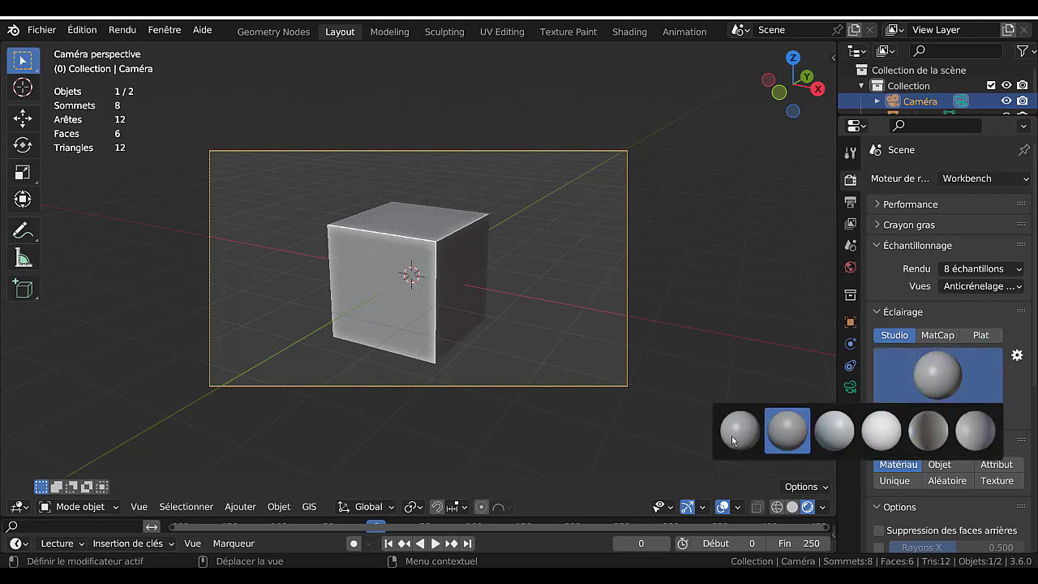
{"action": "left_click", "coordinate": [787, 433]}
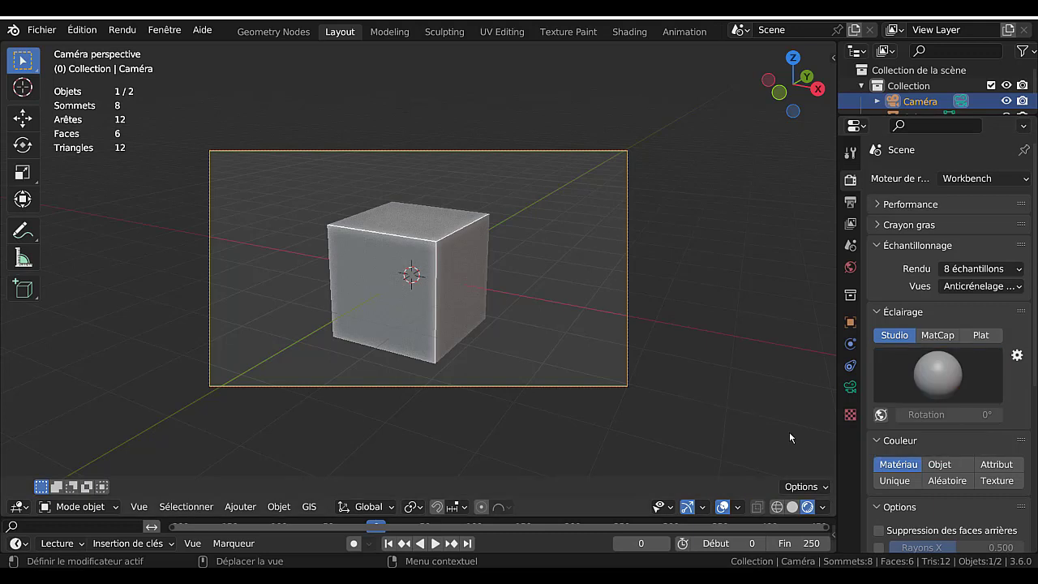
{"action": "left_click", "coordinate": [944, 383]}
{"action": "left_click", "coordinate": [932, 438]}
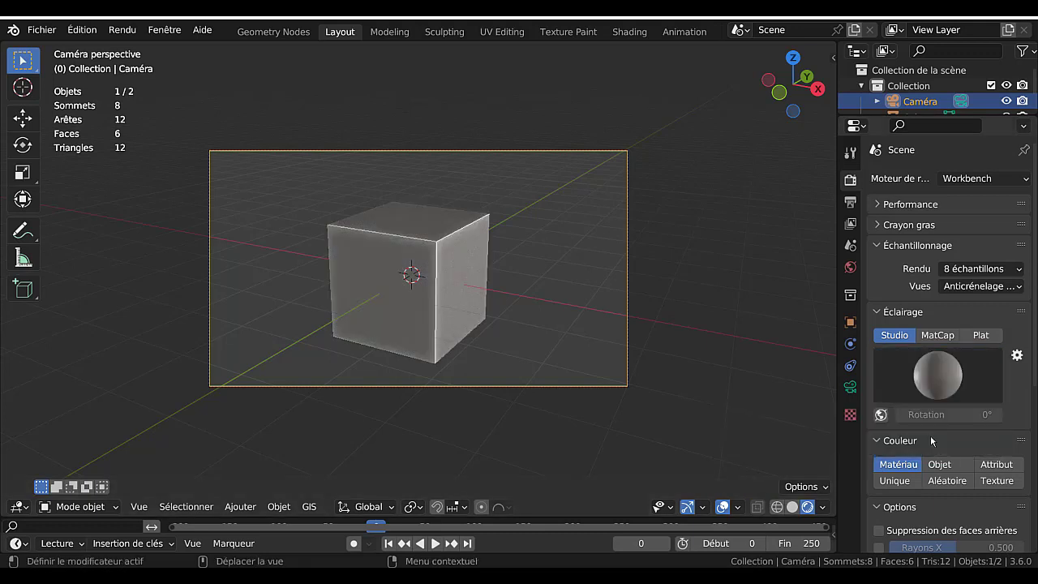
Apply the fourth studio light preset, and change the MatCap to the glossy pale grey sphere beside the dark brown one
{"action": "left_click", "coordinate": [945, 378]}
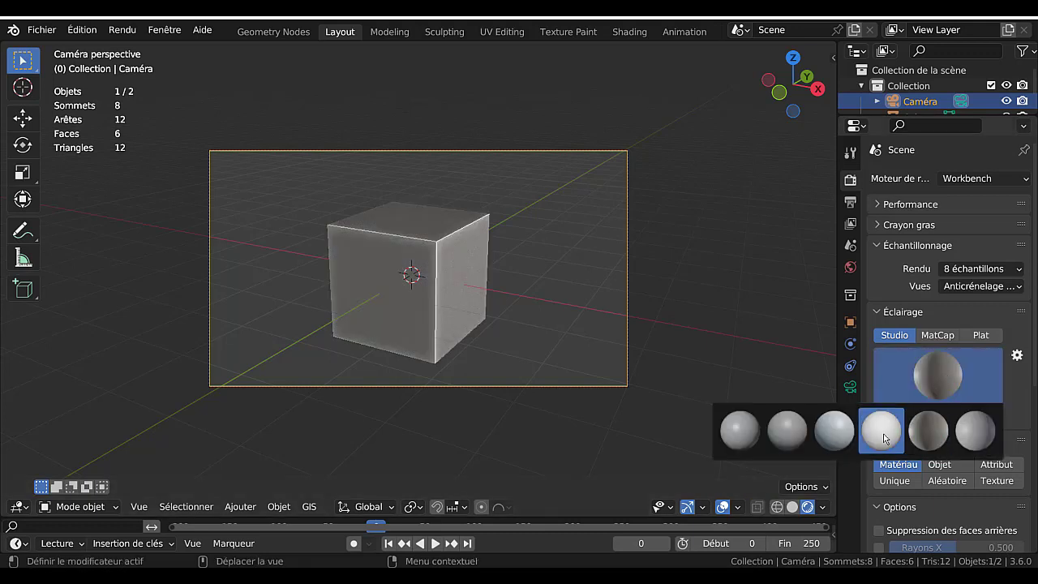
{"action": "left_click", "coordinate": [881, 435]}
{"action": "left_click", "coordinate": [938, 338]}
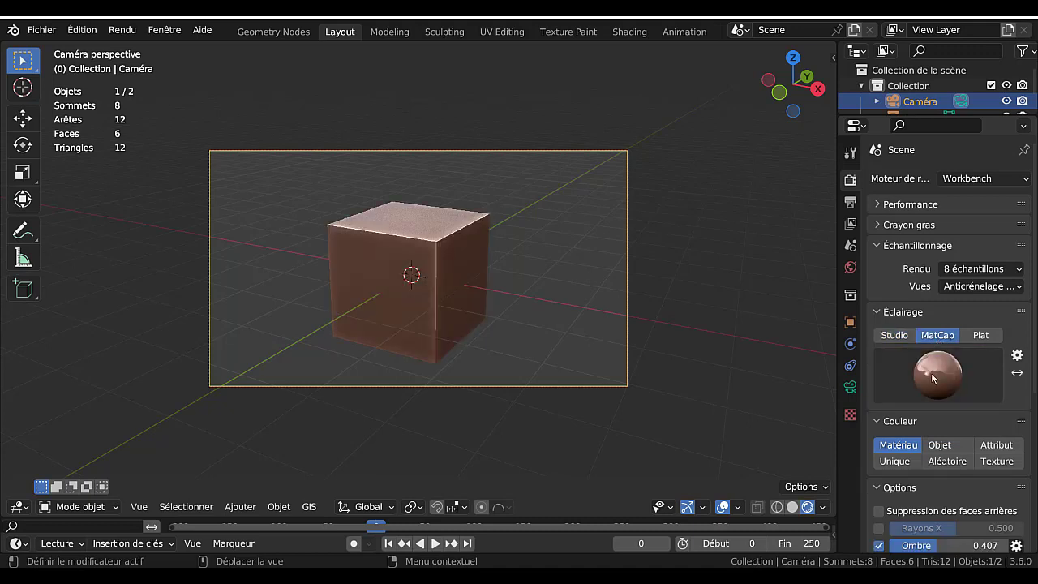
{"action": "left_click", "coordinate": [933, 369]}
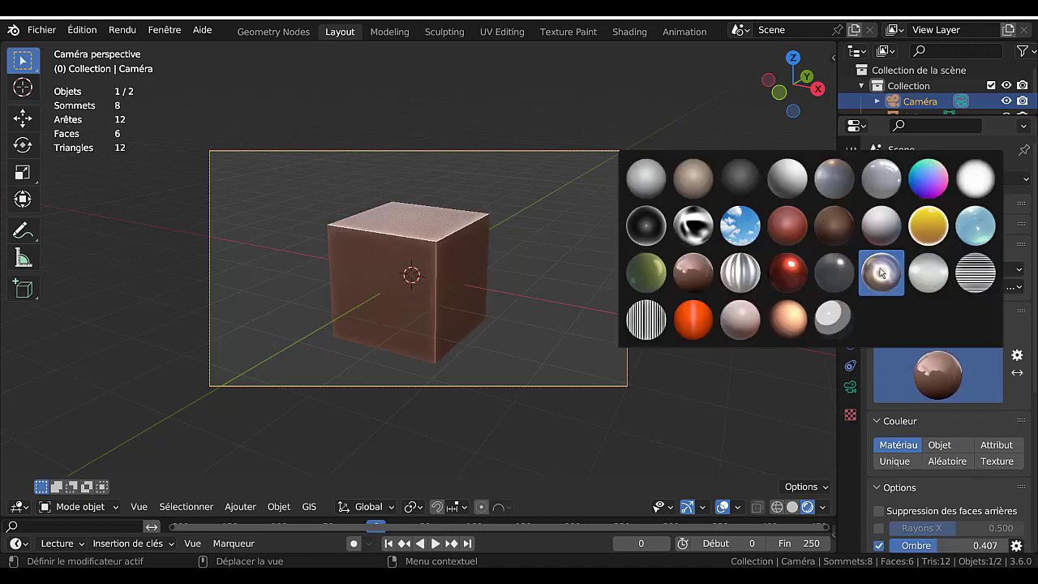
{"action": "left_click", "coordinate": [883, 225]}
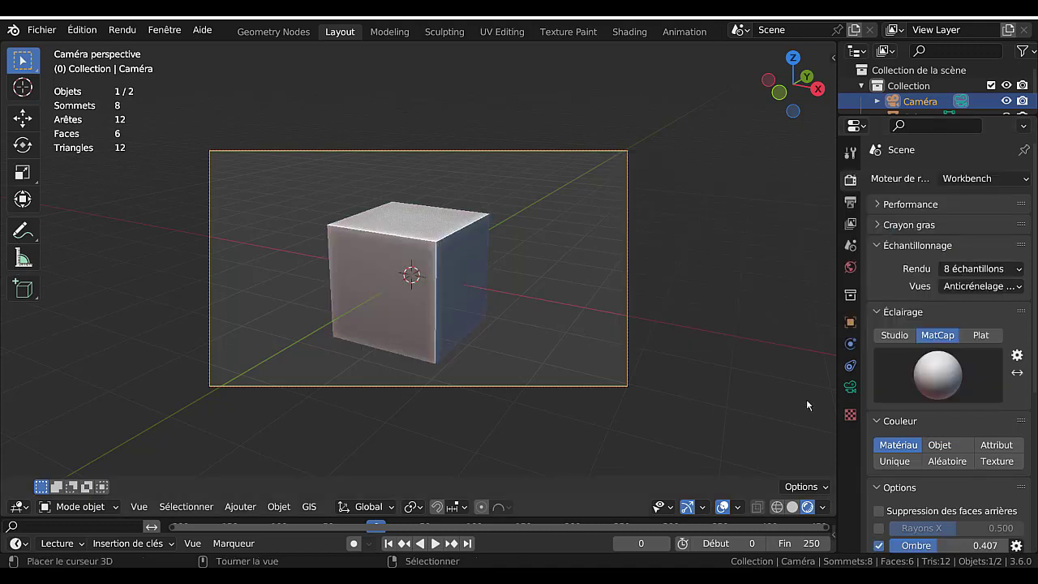
Return the Workbench lighting to Studio, try the sixth and third presets on the cube, and select the second one
{"action": "left_click", "coordinate": [896, 337]}
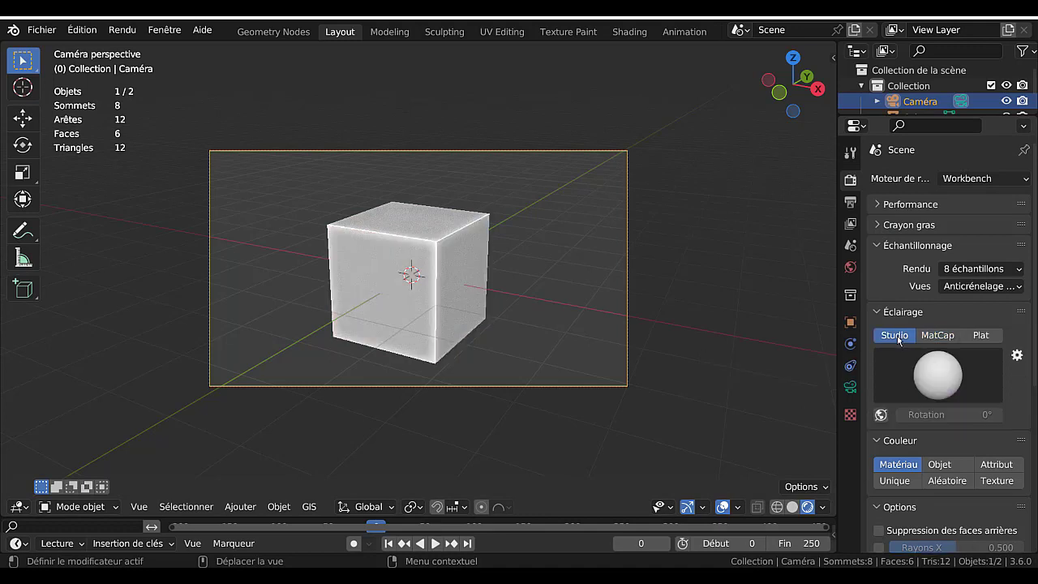
{"action": "left_click", "coordinate": [943, 373]}
{"action": "left_click", "coordinate": [974, 430]}
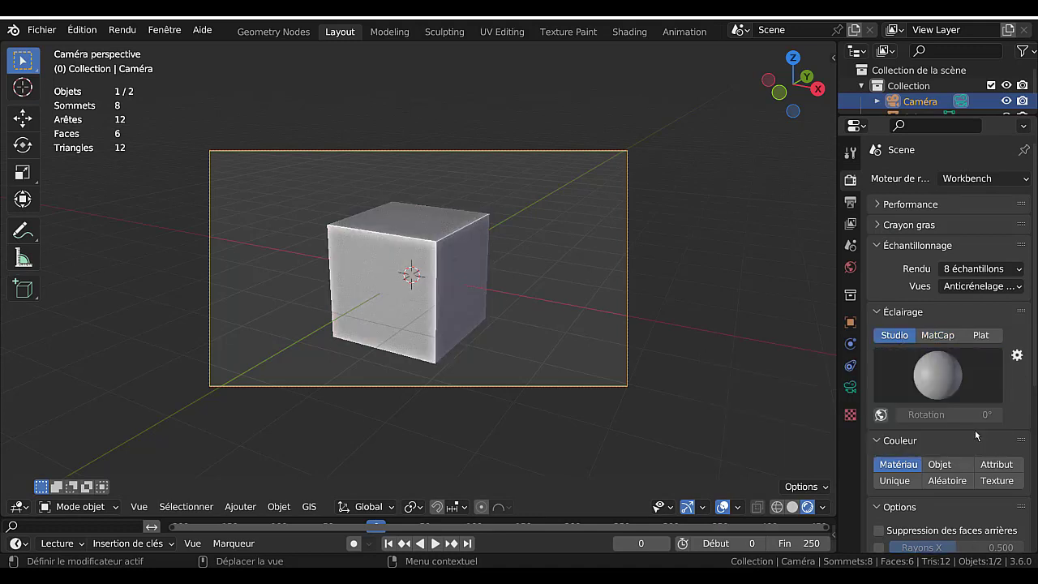
{"action": "left_click", "coordinate": [936, 383]}
{"action": "left_click", "coordinate": [821, 438]}
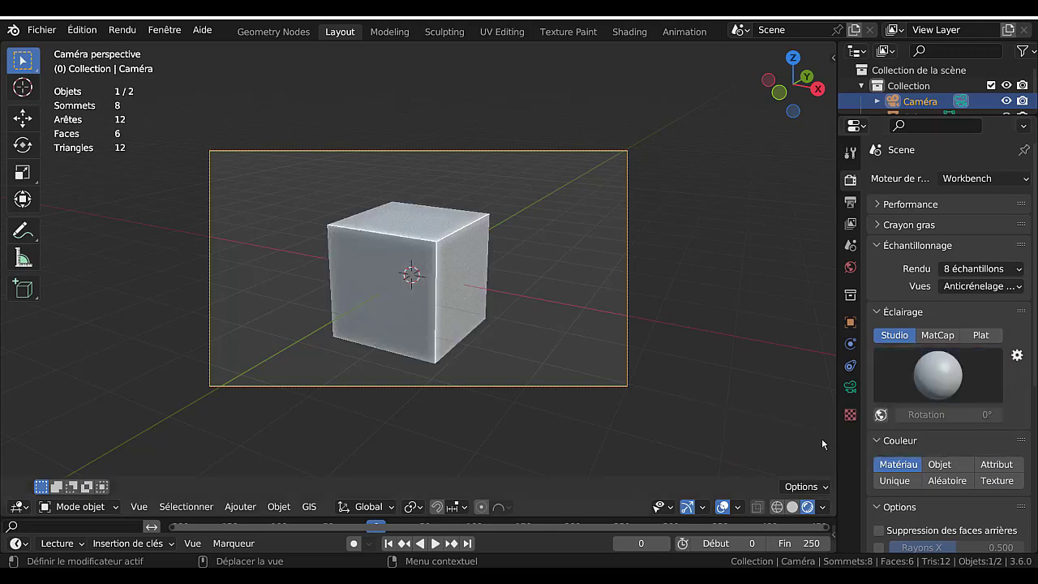
{"action": "left_click", "coordinate": [950, 374]}
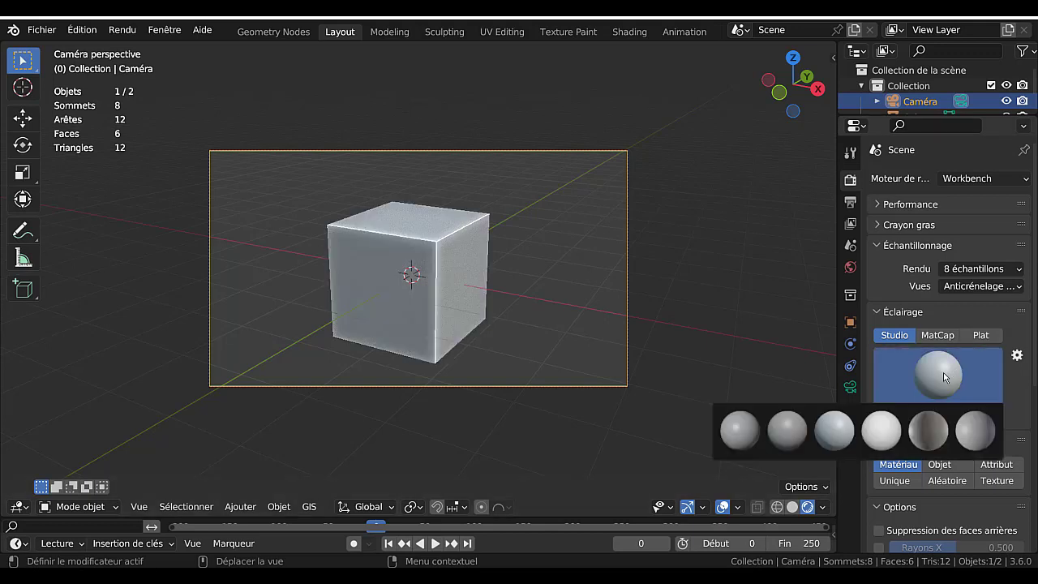
{"action": "left_click", "coordinate": [784, 432]}
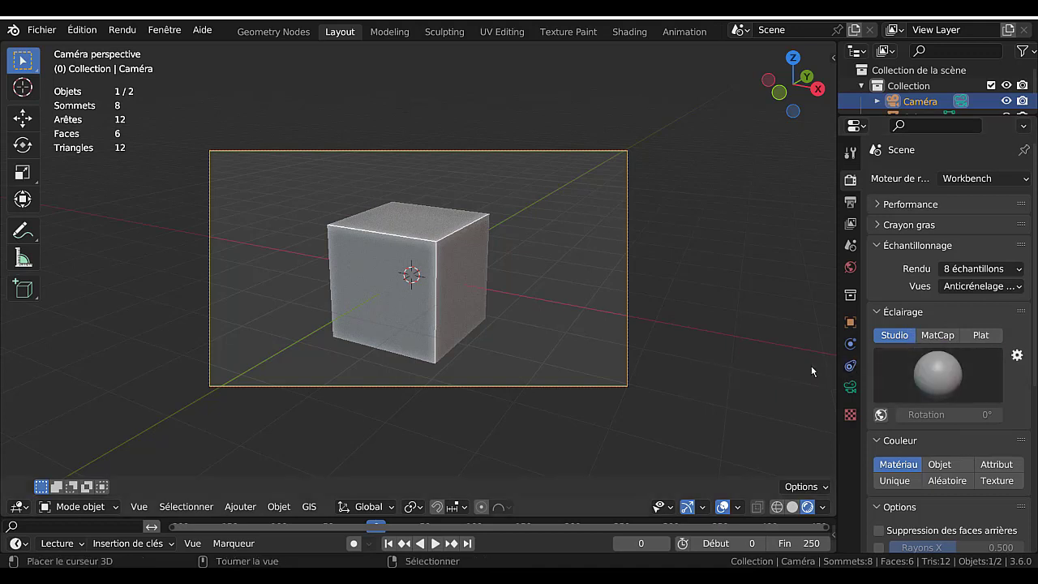
Compare MatCap with Studio lighting, ending on Studio, and bring the Preferences window back over the 3D view
{"action": "left_click", "coordinate": [939, 335]}
{"action": "left_click", "coordinate": [905, 337]}
{"action": "mouse_move", "coordinate": [529, 577]}
{"action": "left_click", "coordinate": [558, 552]}
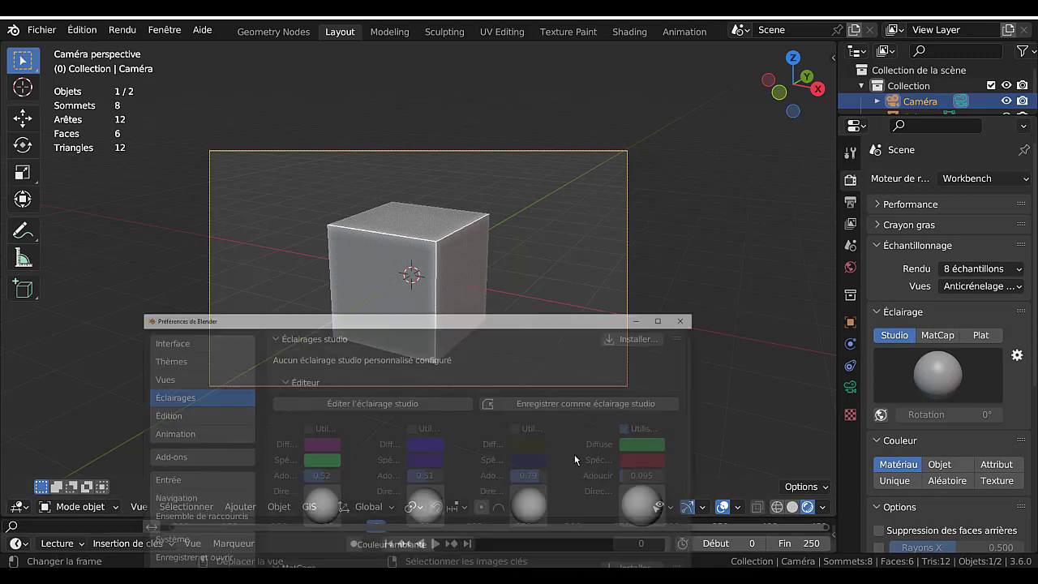
{"action": "left_click_drag", "start_coordinate": [553, 284], "coordinate": [587, 63]}
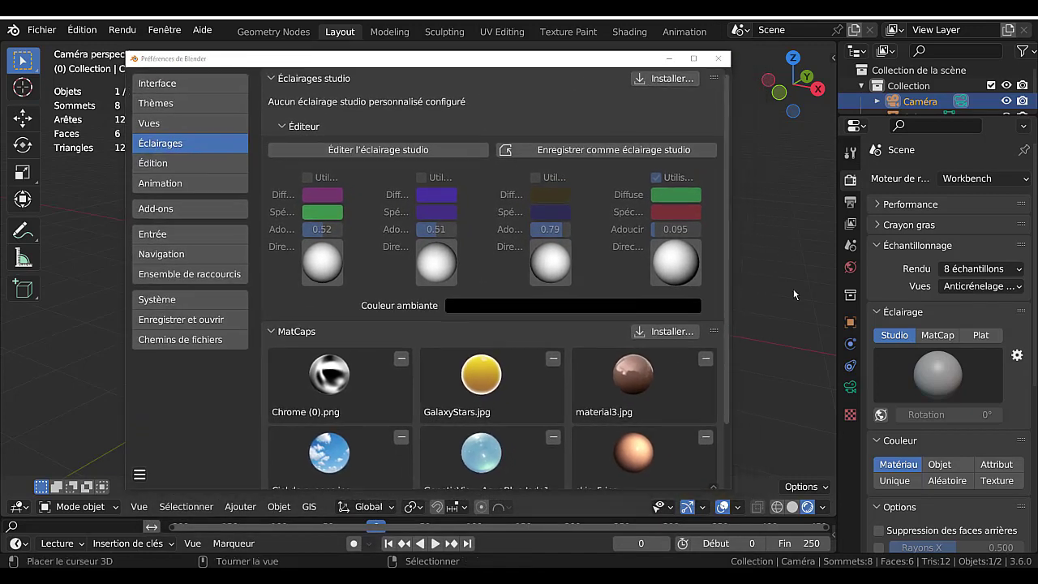
Move the Preferences window clear of the cube and the studio light choices, and apply the sixth studio light preset
{"action": "left_click", "coordinate": [955, 384]}
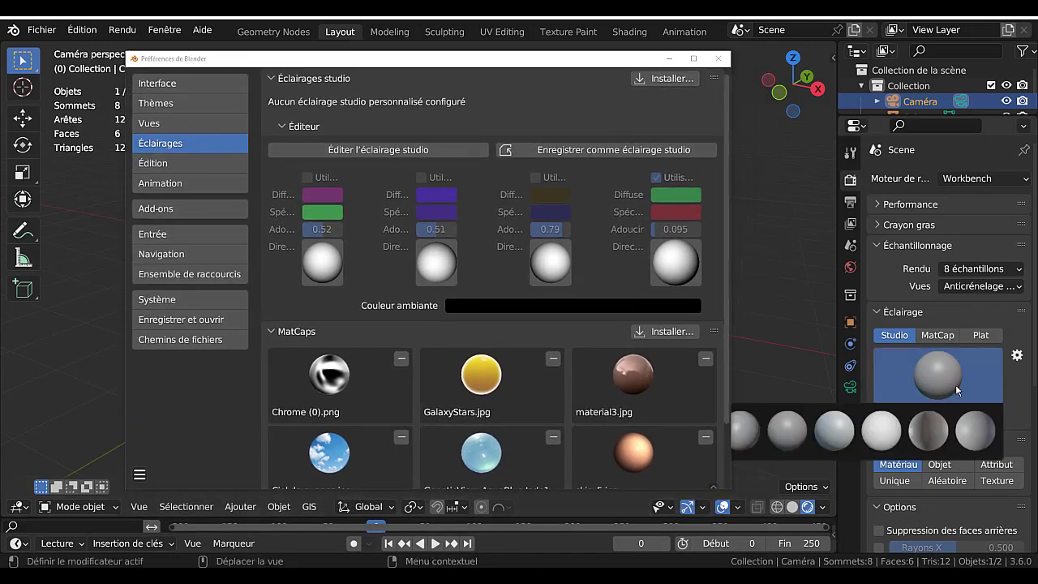
{"action": "left_click_drag", "start_coordinate": [479, 65], "coordinate": [424, 61]}
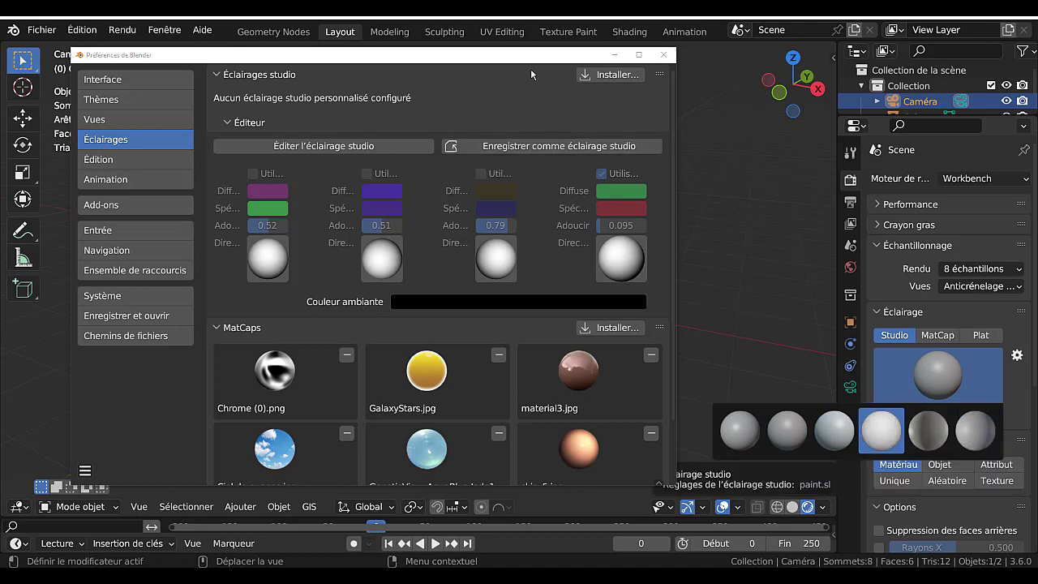
{"action": "left_click_drag", "start_coordinate": [528, 57], "coordinate": [383, 334]}
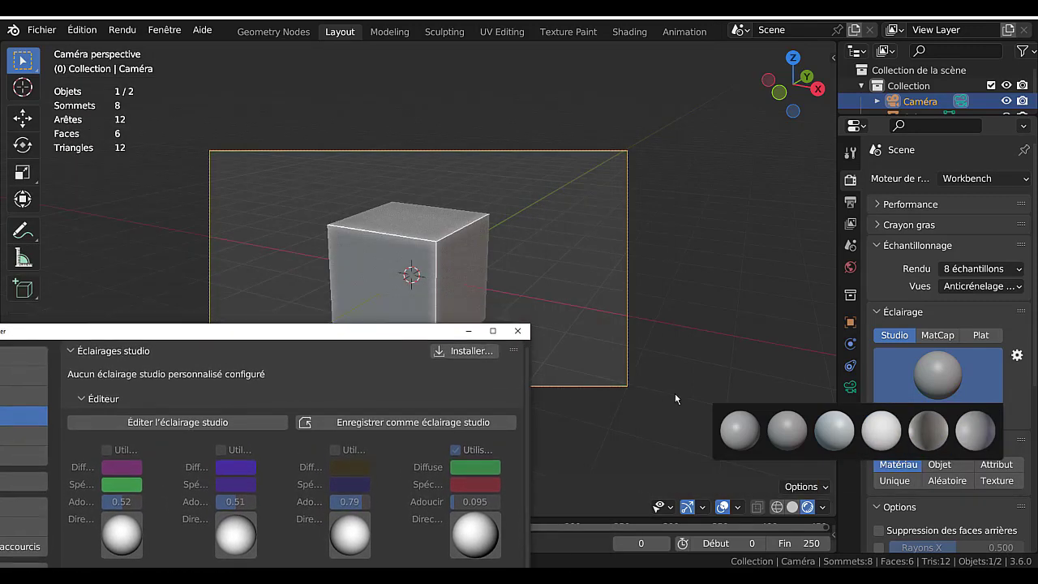
{"action": "left_click", "coordinate": [984, 438]}
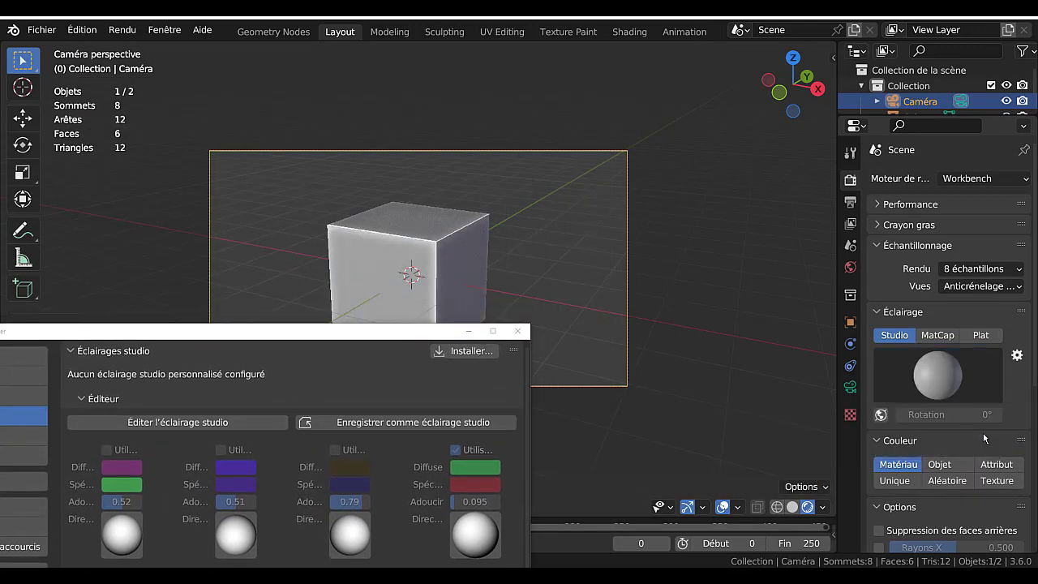
{"action": "left_click", "coordinate": [908, 375]}
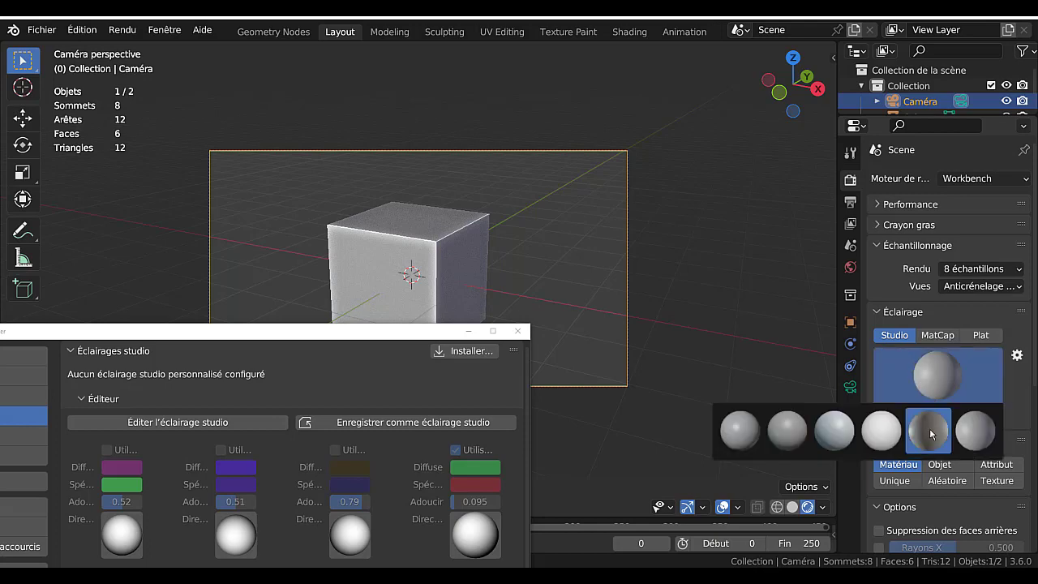
Enable studio light editing in the lighting preferences and turn the fourth light so it shines from the left
{"action": "left_click_drag", "start_coordinate": [349, 337], "coordinate": [535, 86]}
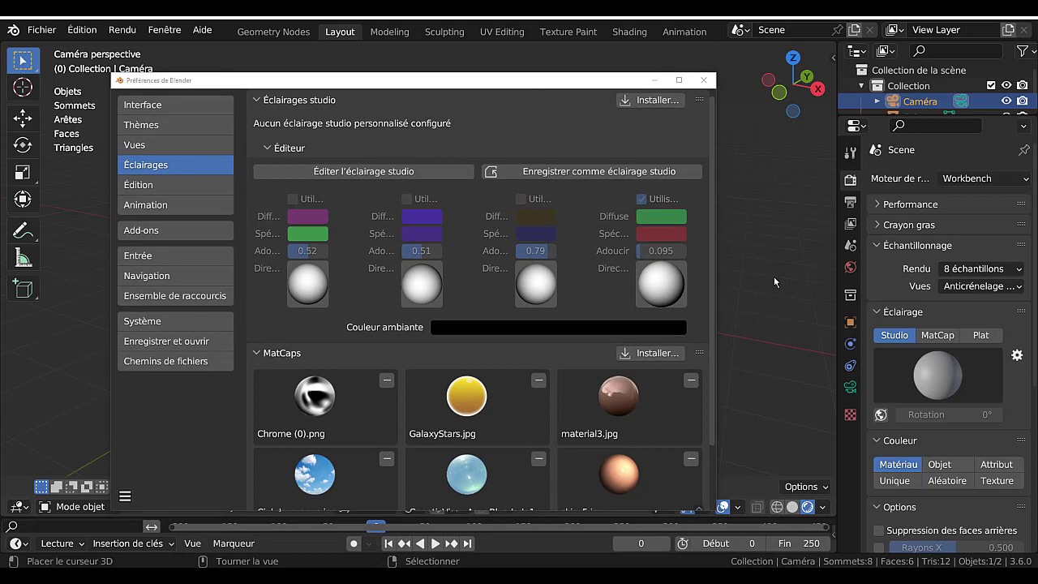
{"action": "left_click", "coordinate": [357, 172]}
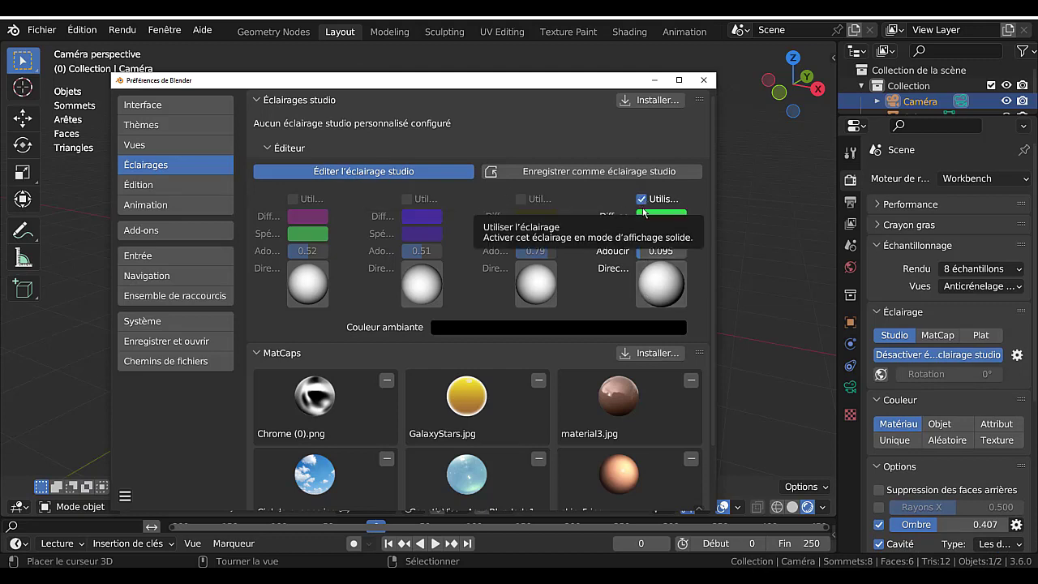
{"action": "mouse_move", "coordinate": [658, 279]}
{"action": "left_mouse_down"}
{"action": "mouse_move", "coordinate": [661, 267]}
{"action": "mouse_move", "coordinate": [671, 276]}
{"action": "mouse_move", "coordinate": [643, 293]}
{"action": "mouse_move", "coordinate": [639, 284]}
{"action": "left_mouse_up"}
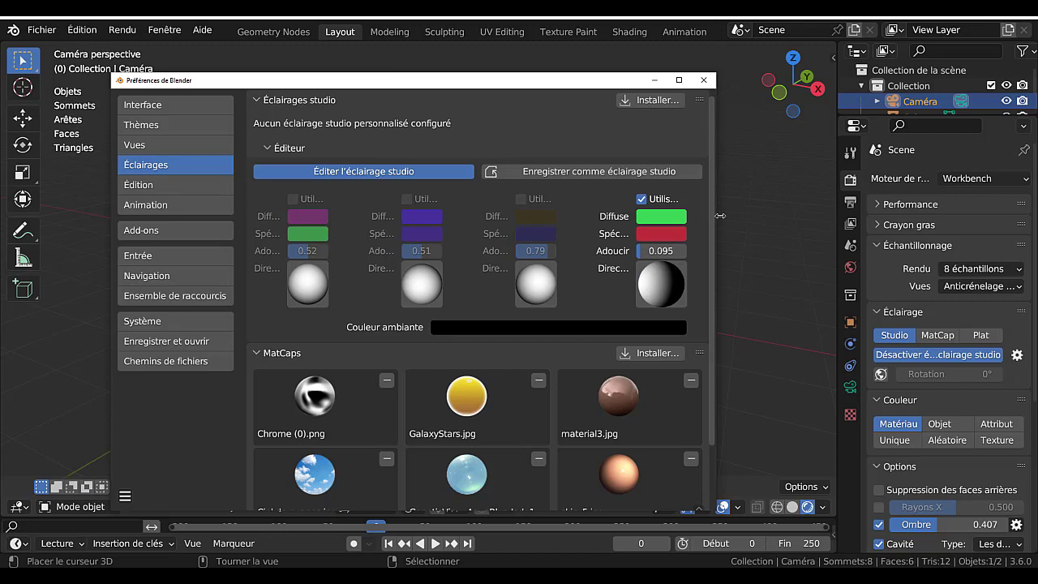
Widen the Preferences window, set the fourth light's softness to 0.274 and readjust its direction
{"action": "left_click_drag", "start_coordinate": [717, 215], "coordinate": [797, 219]}
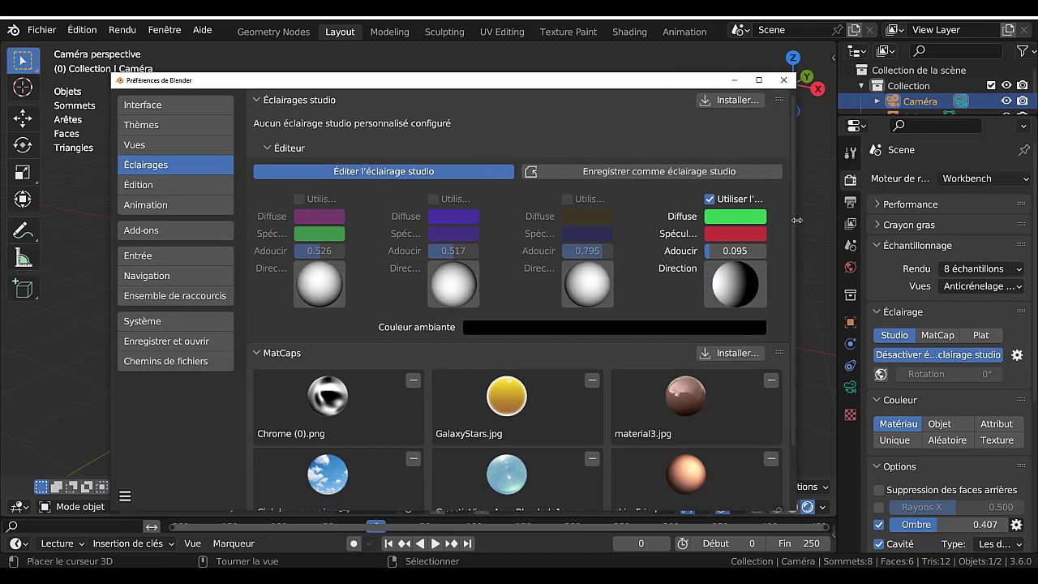
{"action": "left_click_drag", "start_coordinate": [586, 83], "coordinate": [523, 59]}
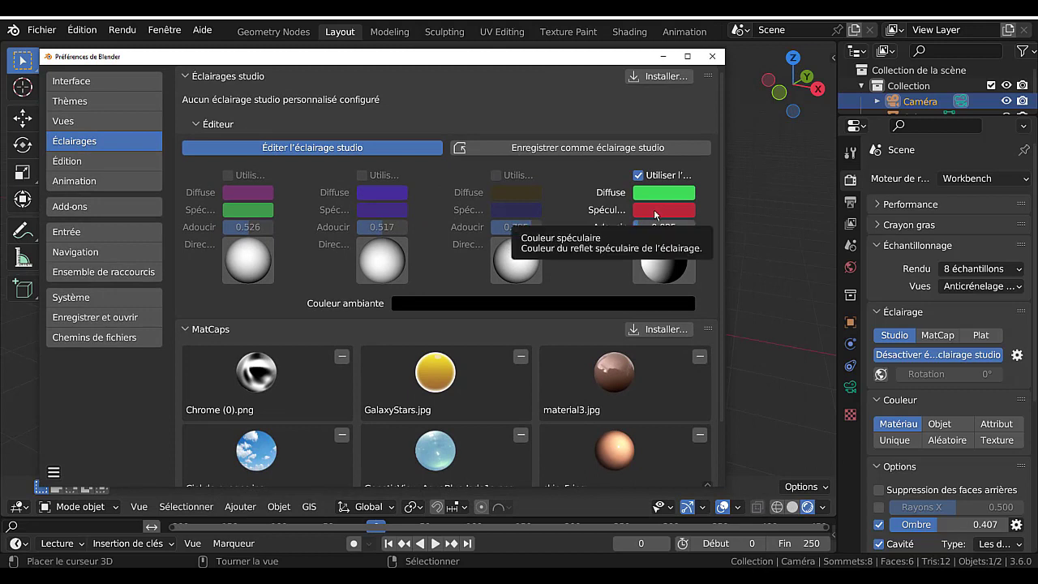
{"action": "left_click_drag", "start_coordinate": [632, 236], "coordinate": [650, 235]}
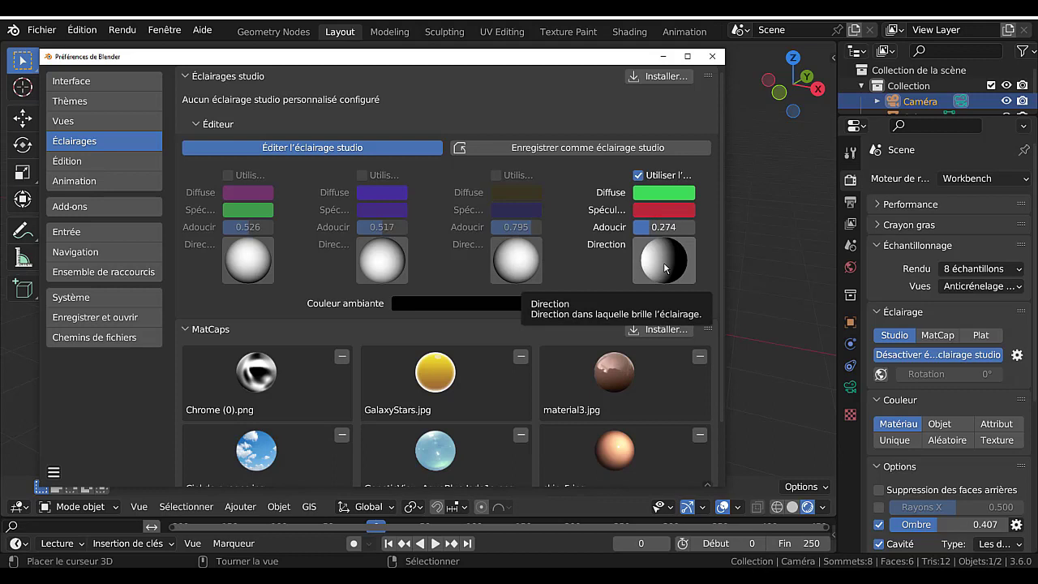
{"action": "left_click_drag", "start_coordinate": [665, 268], "coordinate": [667, 235]}
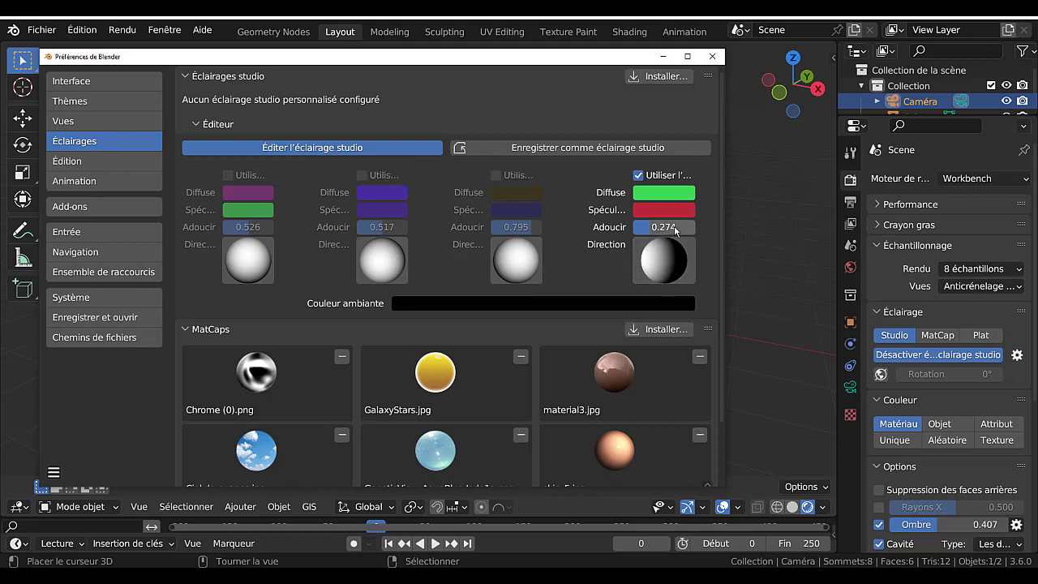
Save the edited lights as a custom studio light named "StudioLight 8"
{"action": "left_click", "coordinate": [575, 147]}
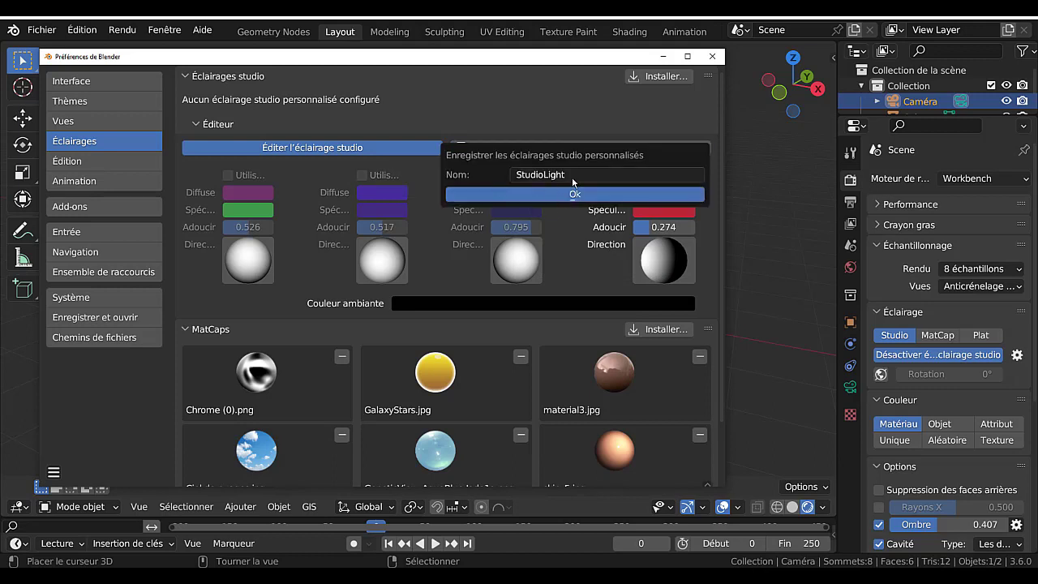
{"action": "left_click", "coordinate": [577, 177]}
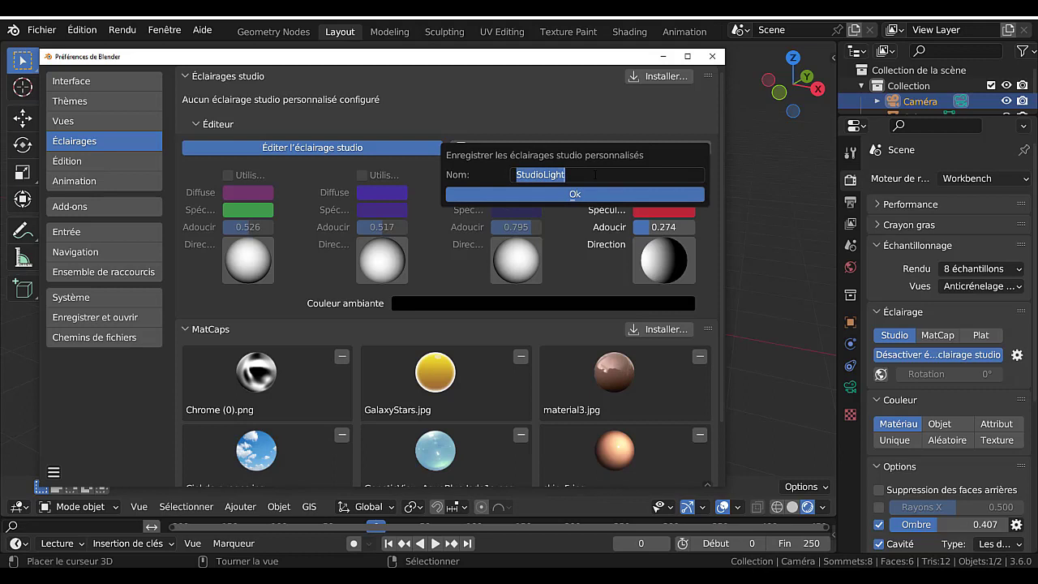
{"action": "left_click", "coordinate": [595, 175]}
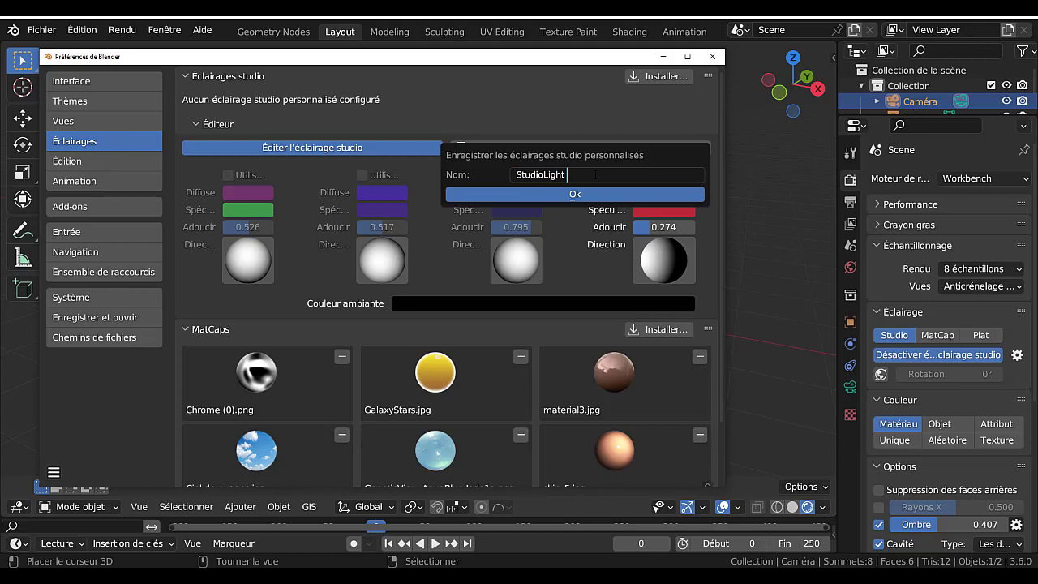
{"action": "type", "text": "8"}
{"action": "left_click", "coordinate": [574, 193]}
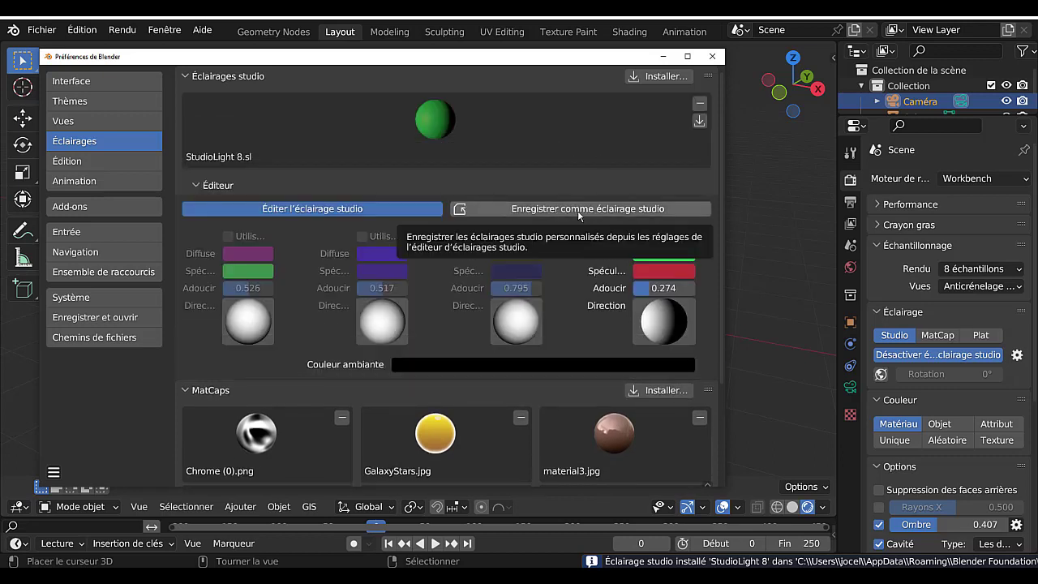
Save the custom studio light again under the same name, overwriting the existing file
{"action": "left_click", "coordinate": [620, 212]}
{"action": "left_click", "coordinate": [585, 253]}
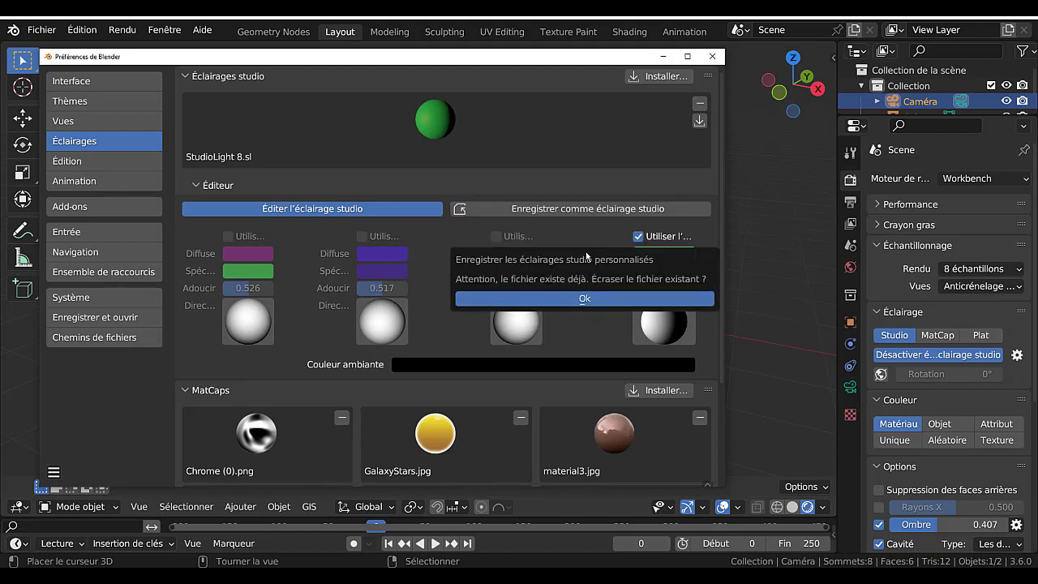
{"action": "left_click", "coordinate": [578, 299]}
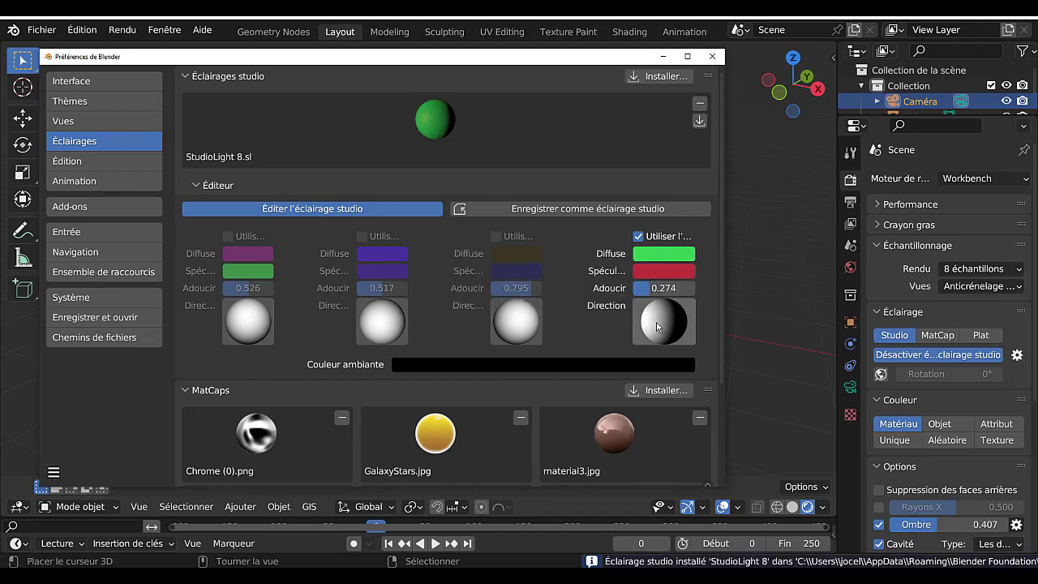
Adjust the fourth light's direction slightly and place the Preferences window beside the cube to examine its custom lighting
{"action": "mouse_move", "coordinate": [659, 327]}
{"action": "left_mouse_down"}
{"action": "mouse_move", "coordinate": [669, 321]}
{"action": "mouse_move", "coordinate": [659, 318]}
{"action": "left_mouse_up"}
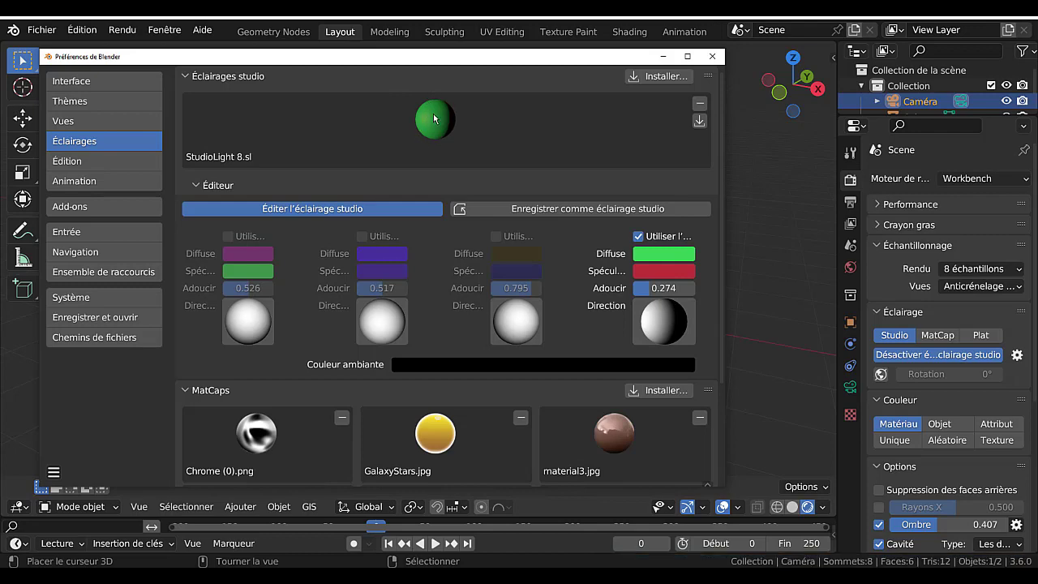
{"action": "left_click_drag", "start_coordinate": [524, 57], "coordinate": [935, 122]}
{"action": "scroll", "coordinate": [399, 299], "scroll_direction": "down", "scroll_amount": 5}
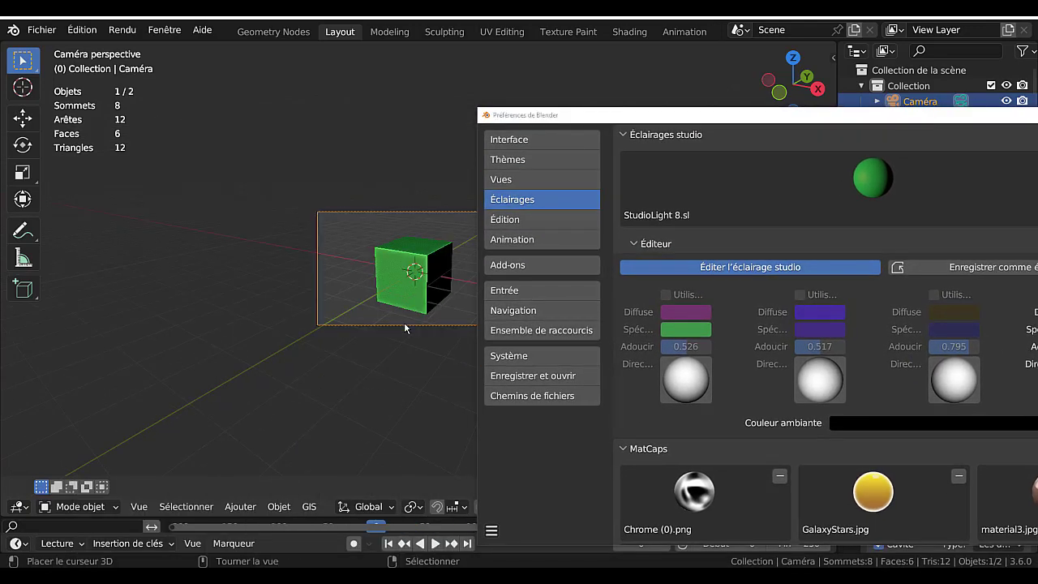
{"action": "middle_click_drag", "start_coordinate": [403, 322], "coordinate": [280, 297], "text": "shift"}
{"action": "scroll", "coordinate": [281, 297], "scroll_direction": "up", "scroll_amount": 4}
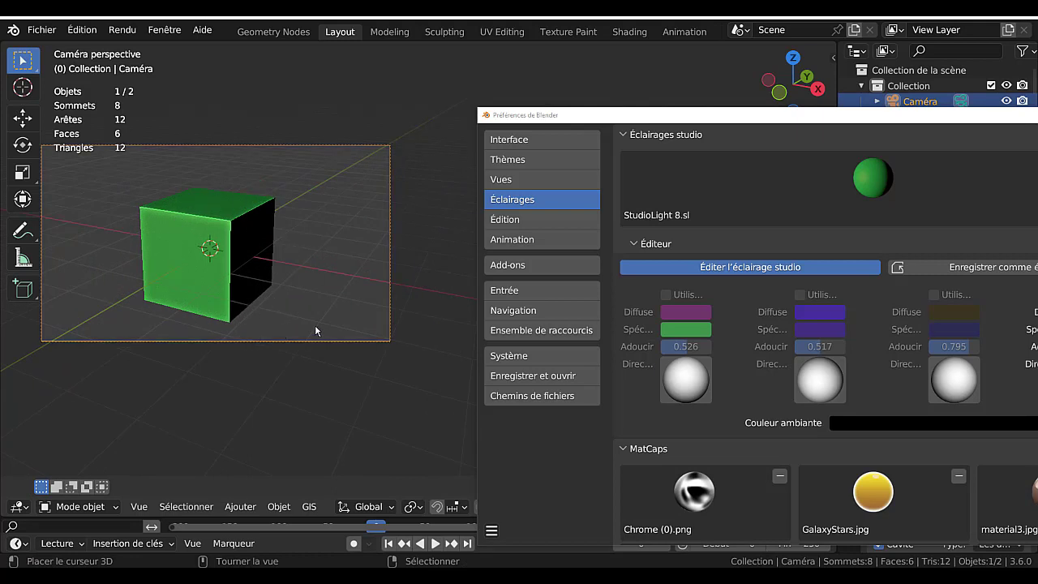
Remove the custom studio light StudioLight 8.sl from the lighting preferences and reposition the Preferences window
{"action": "left_click_drag", "start_coordinate": [805, 122], "coordinate": [594, 116]}
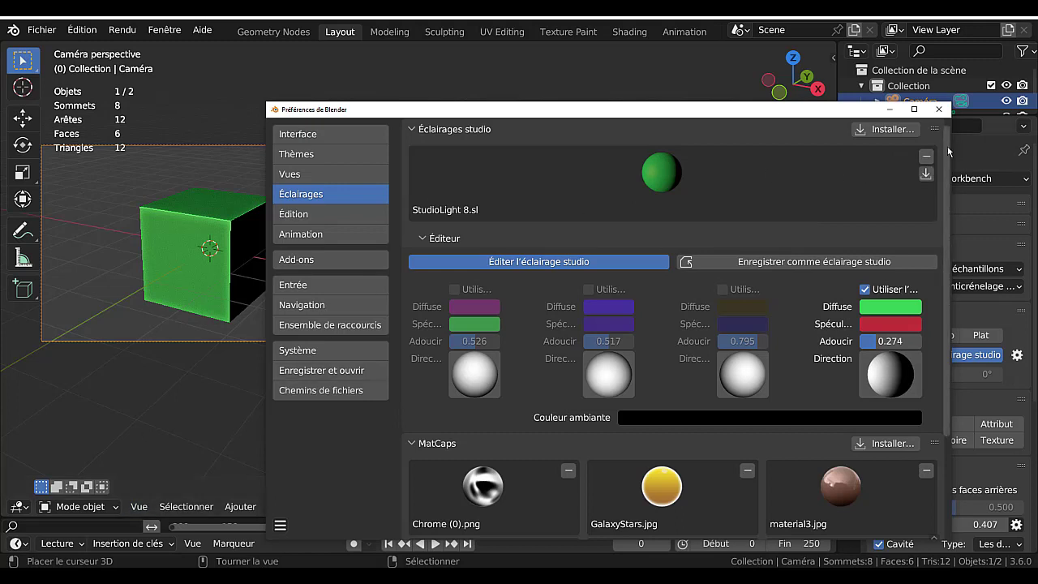
{"action": "left_click", "coordinate": [925, 161]}
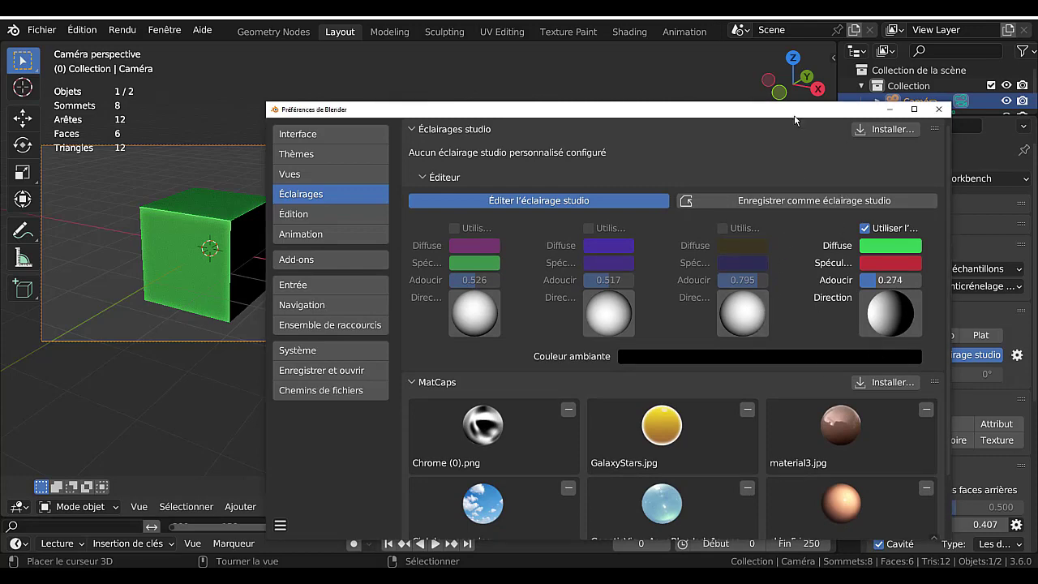
{"action": "left_click_drag", "start_coordinate": [793, 116], "coordinate": [660, 81]}
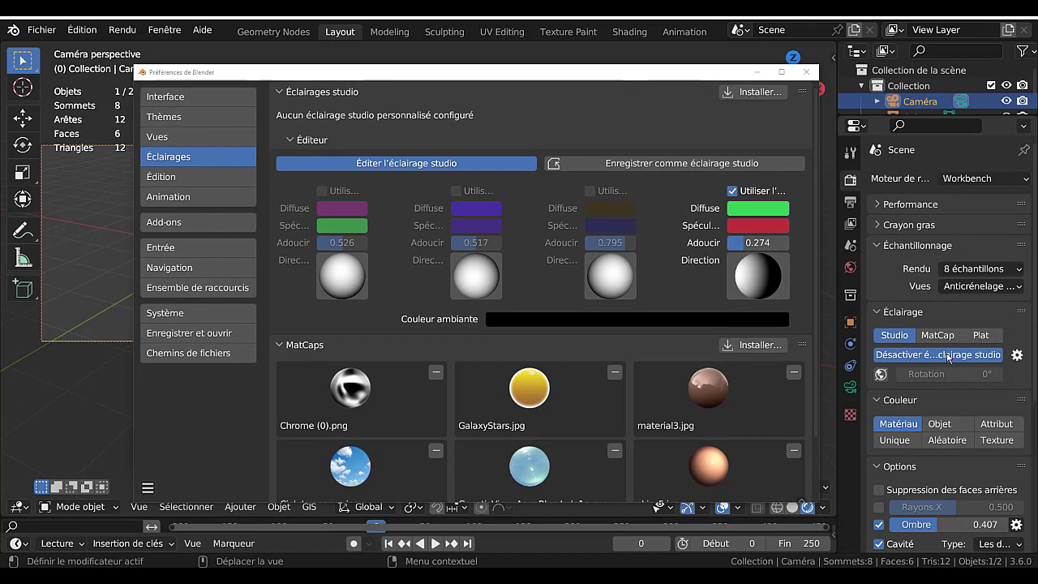
Turn off studio light editing, set the scene to the plain white built-in studio light, and reposition the Preferences window
{"action": "left_click", "coordinate": [948, 355]}
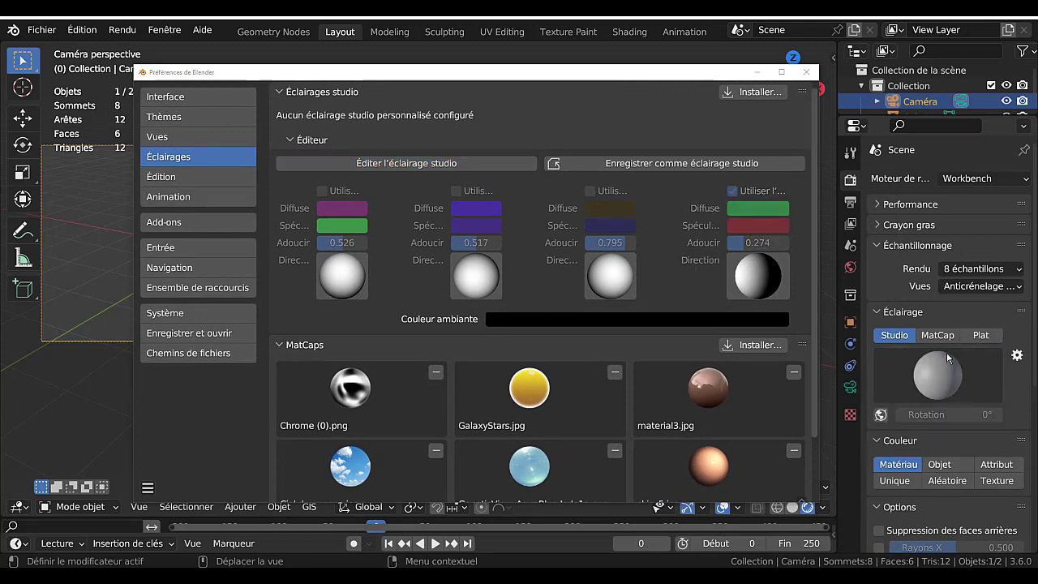
{"action": "left_click", "coordinate": [947, 354]}
{"action": "mouse_move", "coordinate": [440, 79]}
{"action": "left_mouse_down"}
{"action": "mouse_move", "coordinate": [701, 79]}
{"action": "mouse_move", "coordinate": [461, 81]}
{"action": "left_mouse_up"}
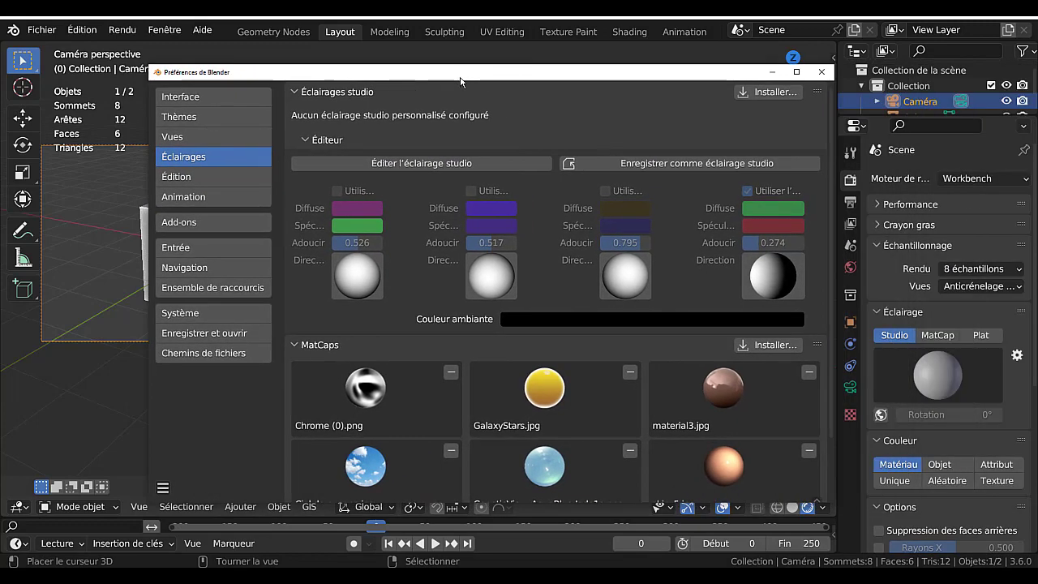
{"action": "left_click", "coordinate": [926, 365]}
{"action": "left_click", "coordinate": [881, 436]}
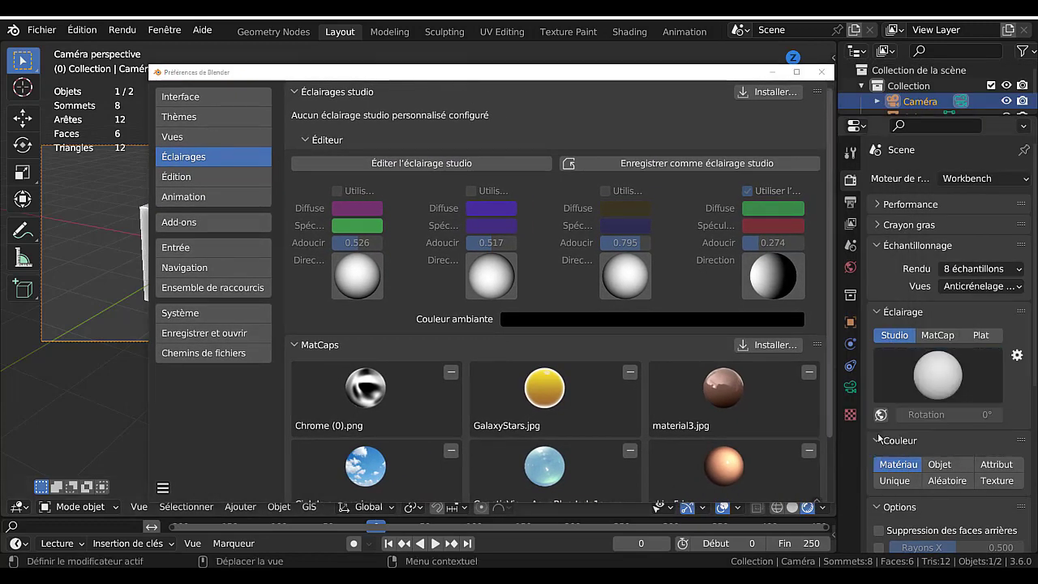
{"action": "left_click_drag", "start_coordinate": [610, 77], "coordinate": [616, 74]}
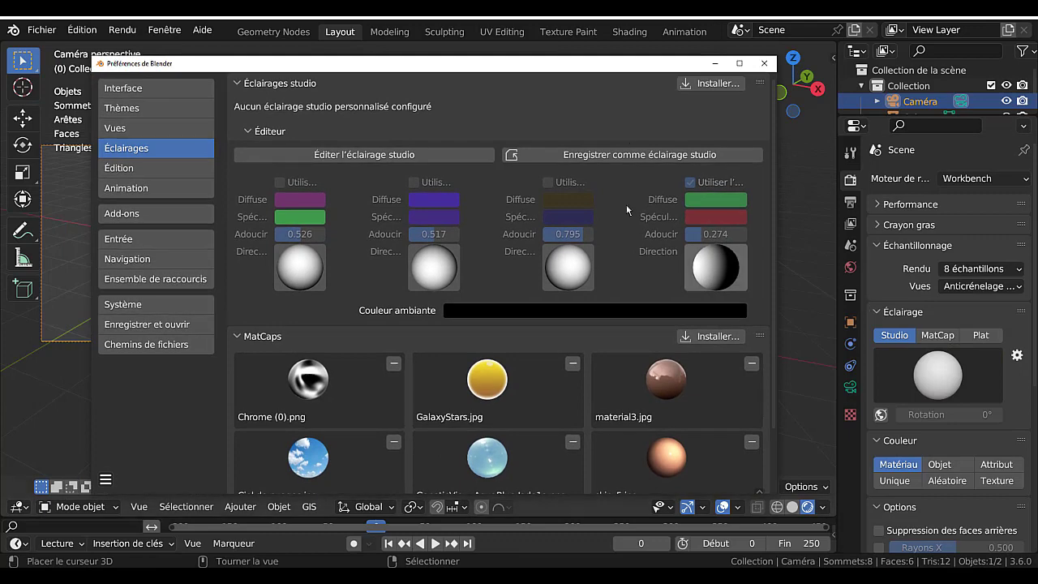
{"action": "mouse_move", "coordinate": [529, 72]}
{"action": "left_mouse_down"}
{"action": "mouse_move", "coordinate": [734, 95]}
{"action": "mouse_move", "coordinate": [397, 77]}
{"action": "mouse_move", "coordinate": [510, 63]}
{"action": "left_mouse_up"}
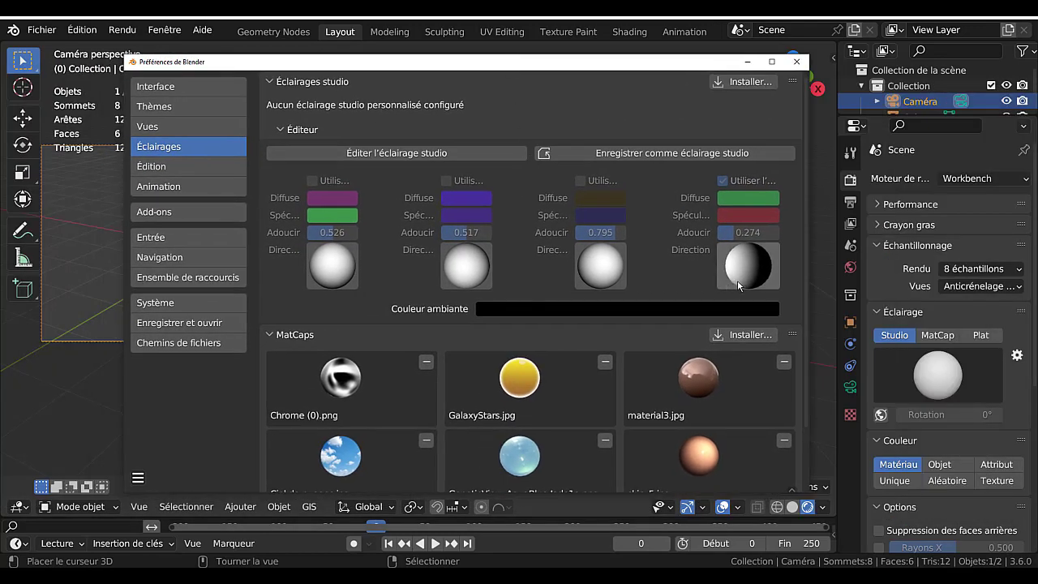
Turn studio light editing back on and enable the third, second and first lights
{"action": "left_click", "coordinate": [377, 153]}
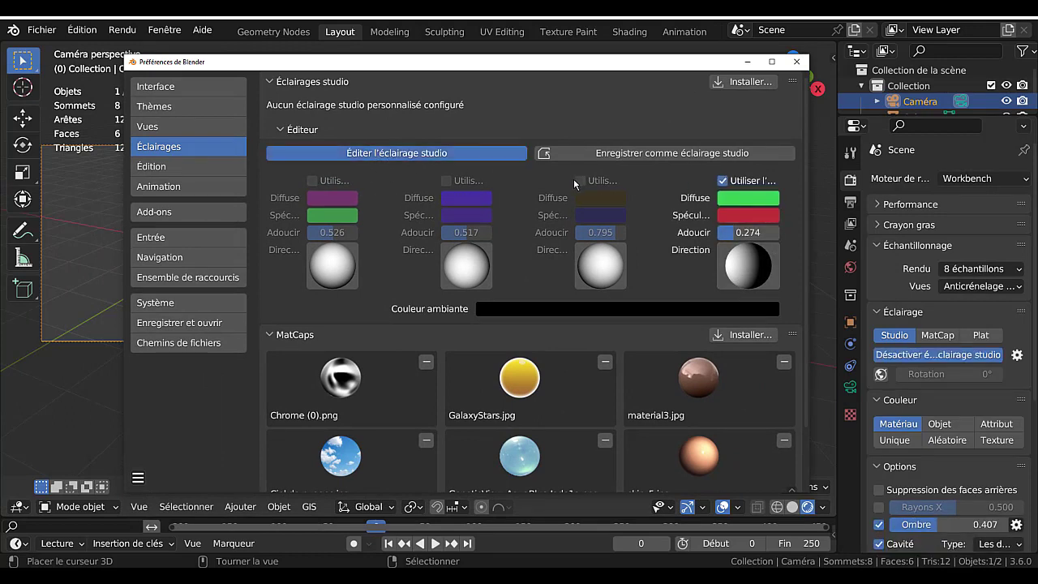
{"action": "left_click", "coordinate": [578, 179]}
{"action": "left_click", "coordinate": [445, 180]}
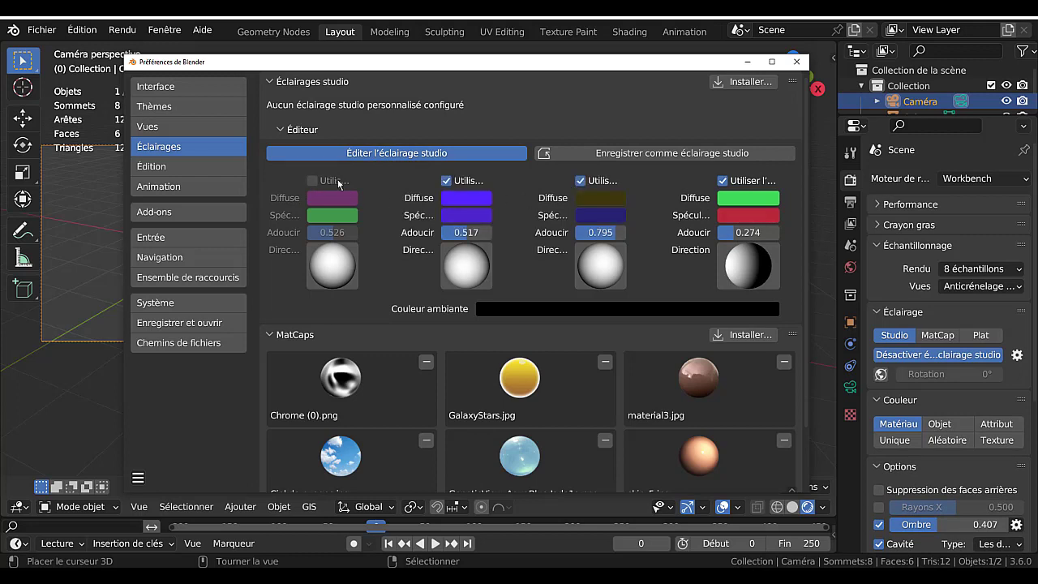
{"action": "left_click", "coordinate": [315, 179]}
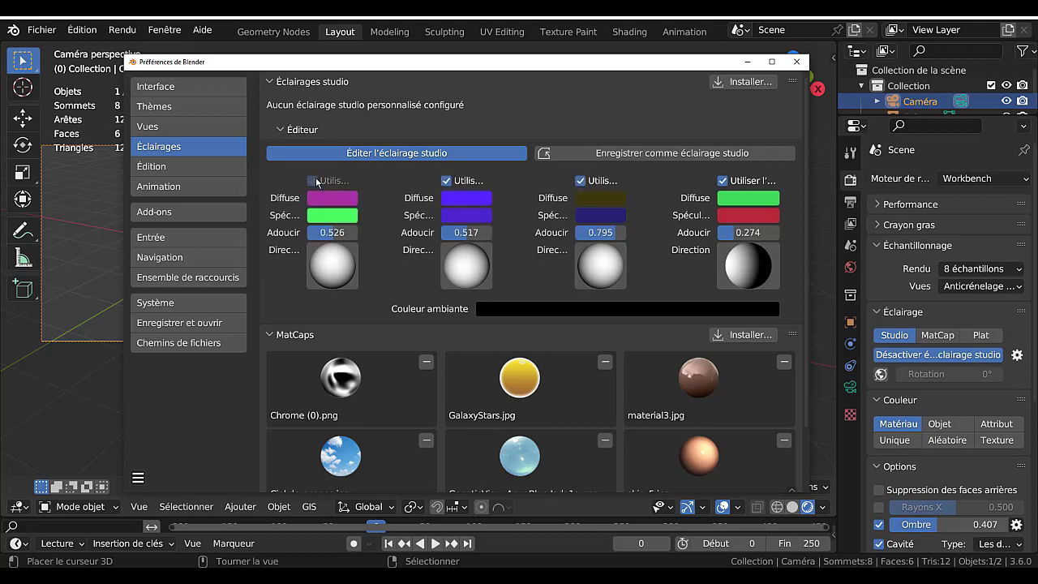
Redirect the second and first lights slightly toward the left, and swing the third light around to the lower right
{"action": "left_click_drag", "start_coordinate": [470, 274], "coordinate": [447, 261]}
{"action": "left_click_drag", "start_coordinate": [580, 265], "coordinate": [637, 286]}
{"action": "left_click_drag", "start_coordinate": [352, 258], "coordinate": [318, 254]}
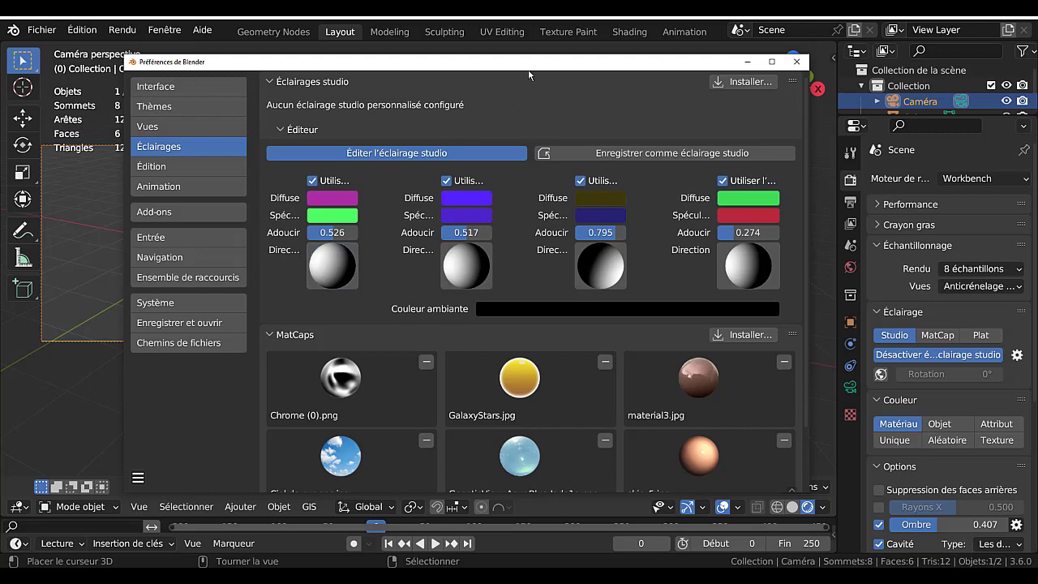
Shift the Preferences window to reveal part of the cube and save the four lights as a custom studio light named "StudioLight 8"
{"action": "left_click_drag", "start_coordinate": [529, 71], "coordinate": [572, 70]}
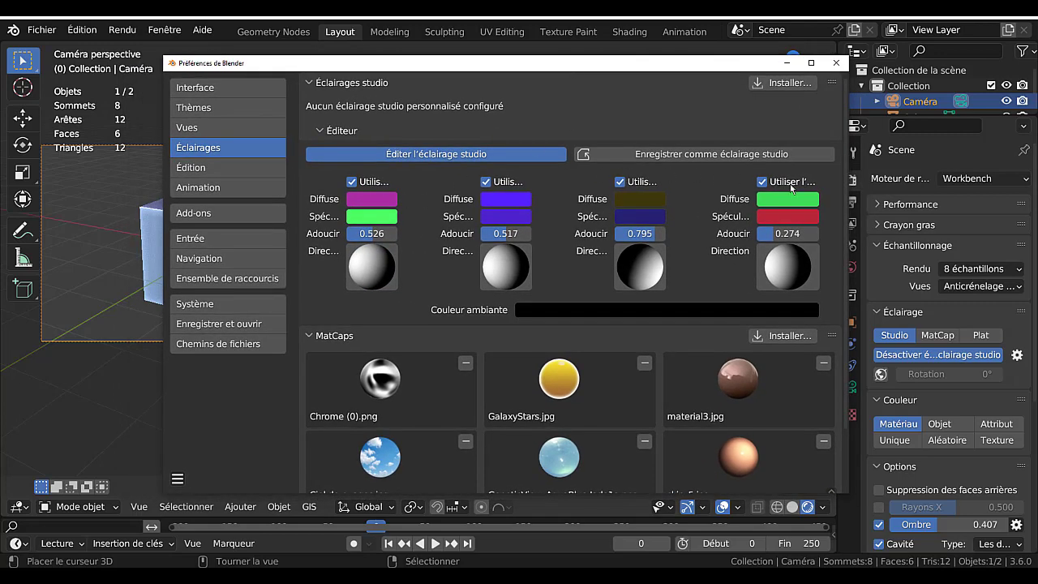
{"action": "left_click", "coordinate": [716, 155]}
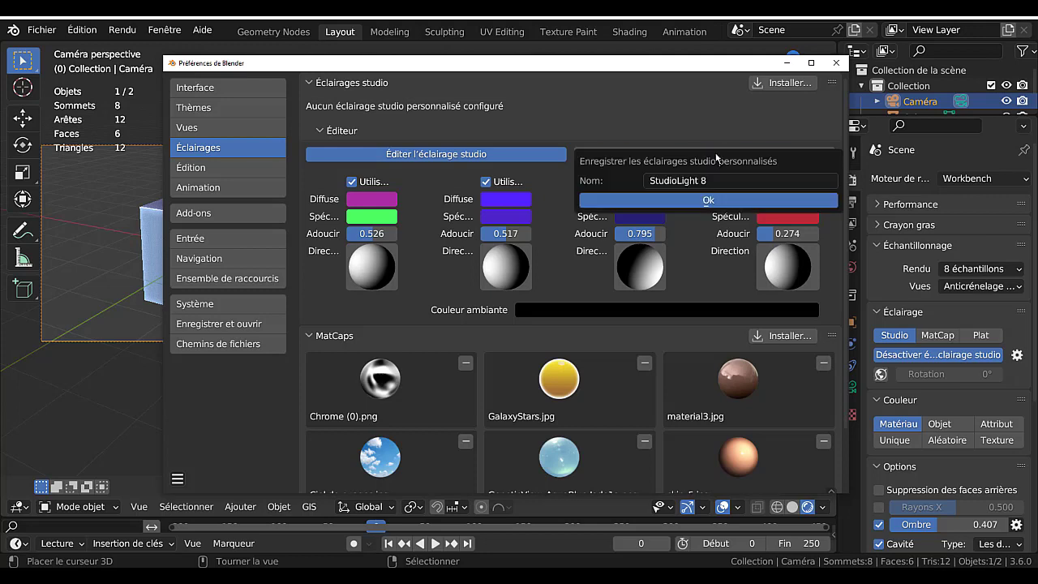
{"action": "left_click", "coordinate": [720, 202]}
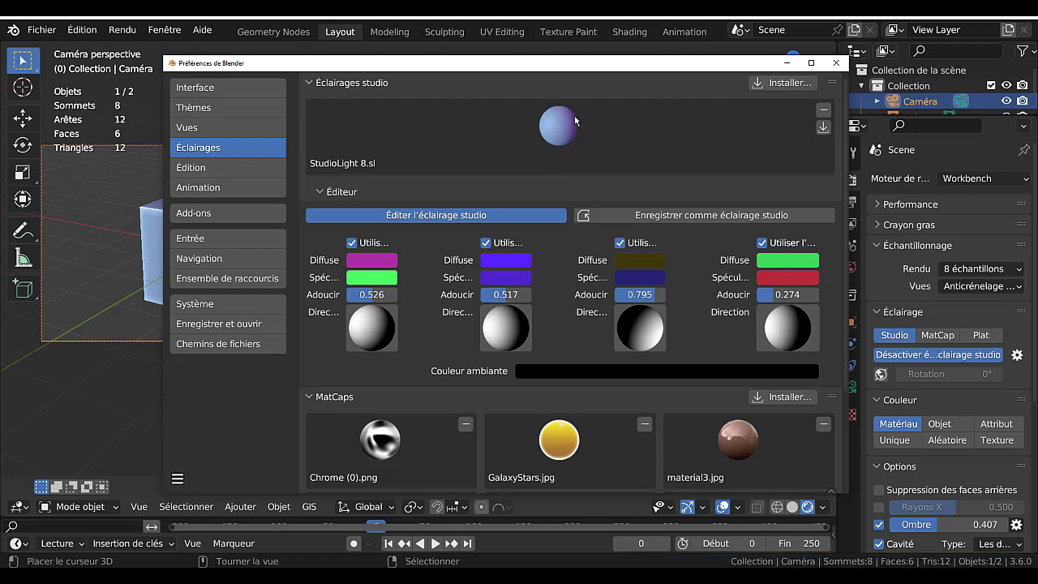
Clear the Preferences window away from the viewport and examine the custom lighting on the cube from several angles
{"action": "left_click_drag", "start_coordinate": [602, 66], "coordinate": [738, 91]}
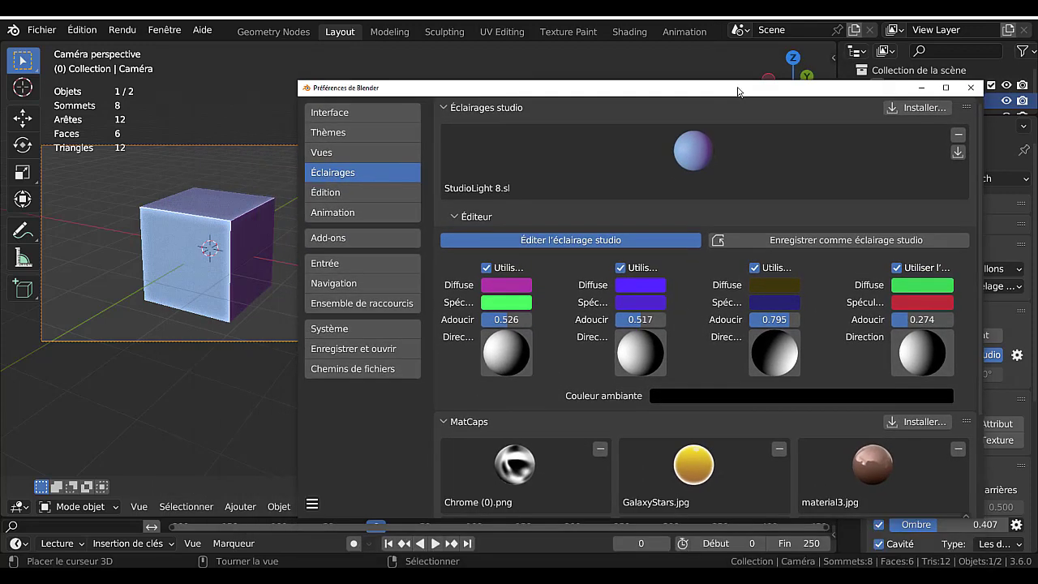
{"action": "middle_click_drag", "start_coordinate": [233, 232], "coordinate": [239, 292]}
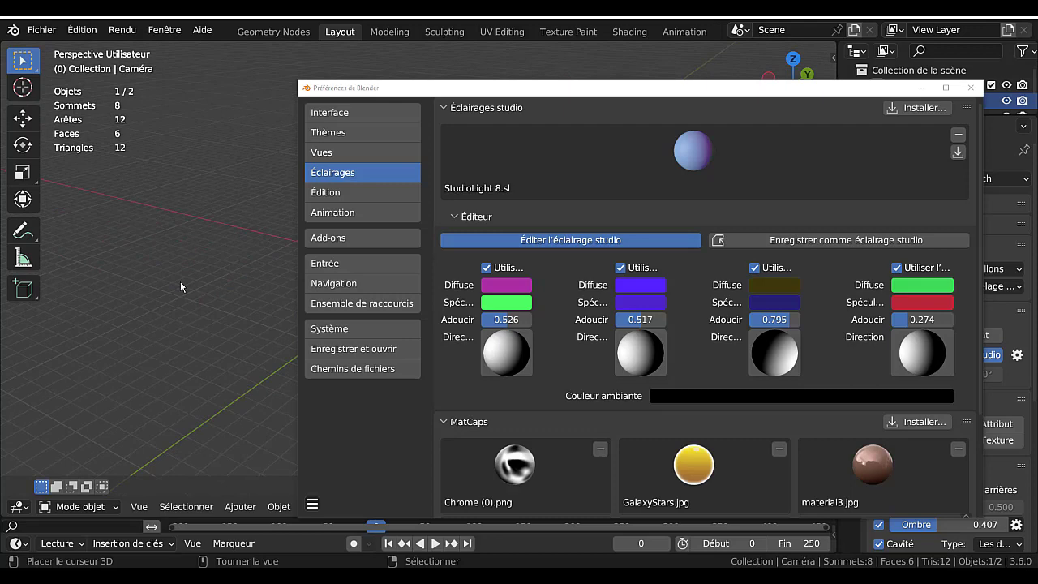
{"action": "key", "text": "KP_0"}
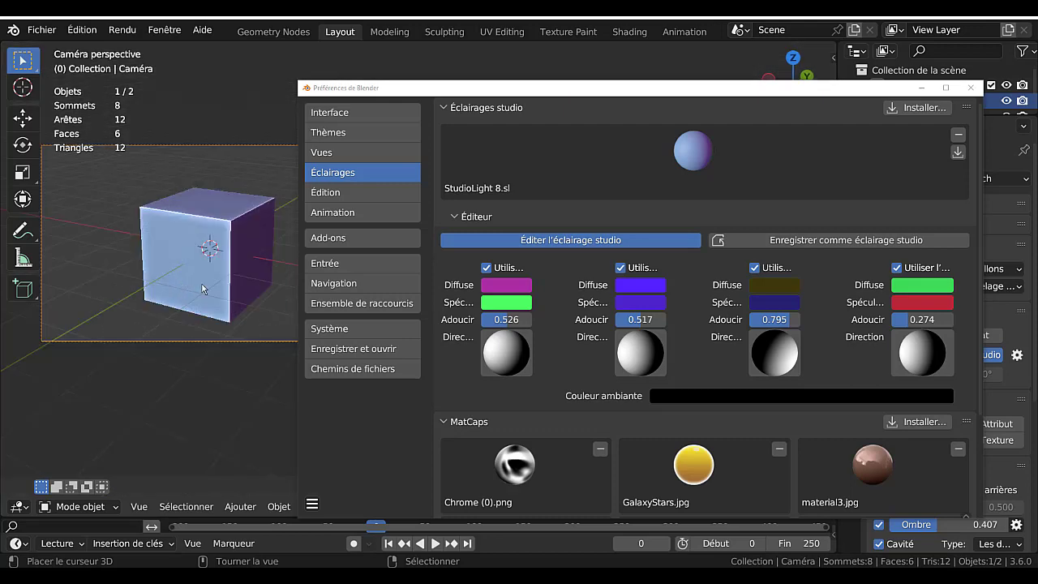
{"action": "key", "text": "KP_0"}
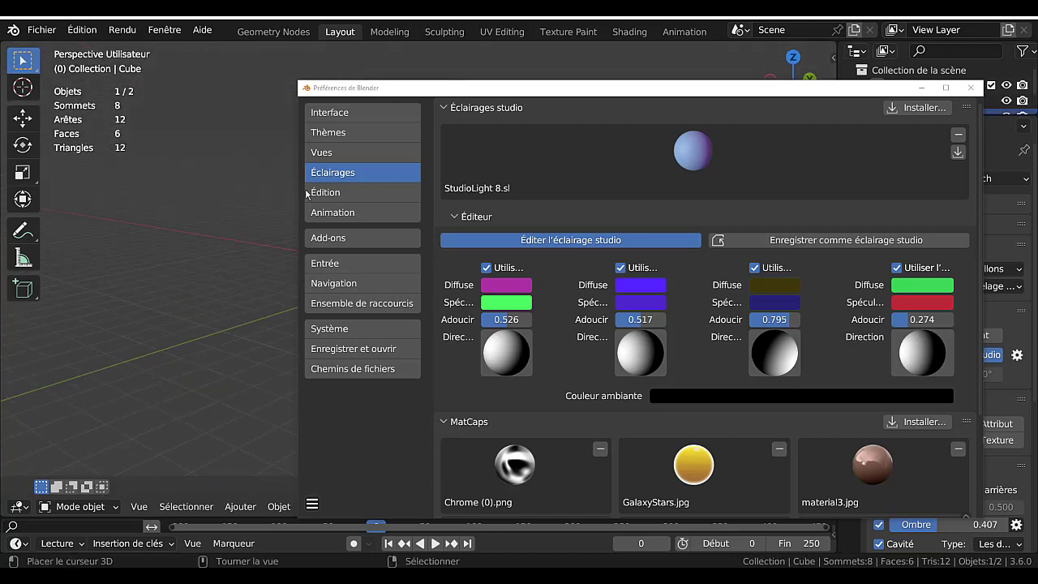
{"action": "left_click", "coordinate": [970, 87]}
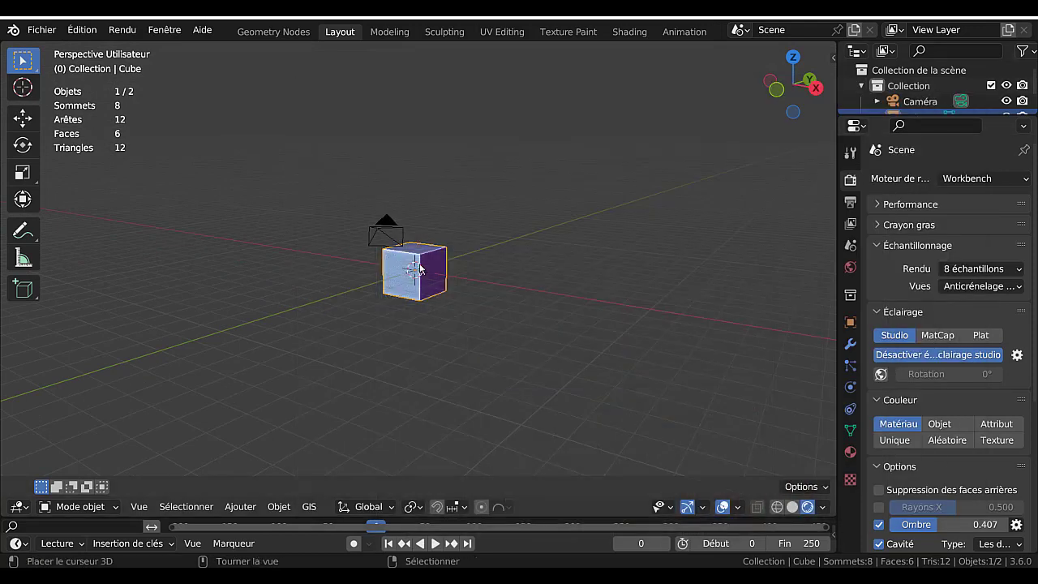
{"action": "scroll", "coordinate": [419, 267], "scroll_direction": "up", "scroll_amount": 5}
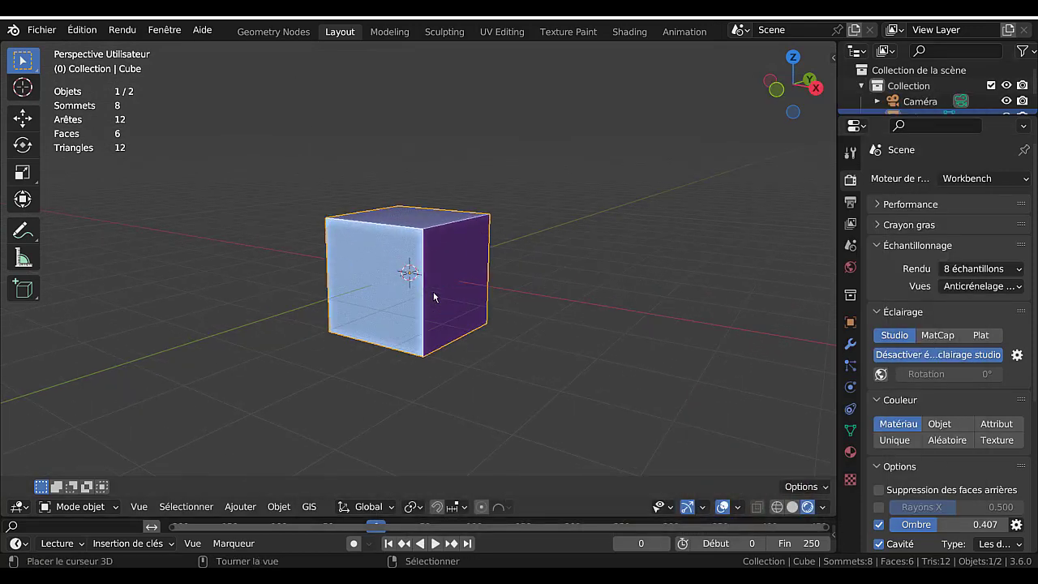
{"action": "scroll", "coordinate": [434, 298], "scroll_direction": "up", "scroll_amount": 6}
{"action": "scroll", "coordinate": [554, 327], "scroll_direction": "down", "scroll_amount": 4}
{"action": "middle_click_drag", "start_coordinate": [549, 346], "coordinate": [464, 288]}
{"action": "middle_click_drag", "start_coordinate": [439, 231], "coordinate": [614, 382]}
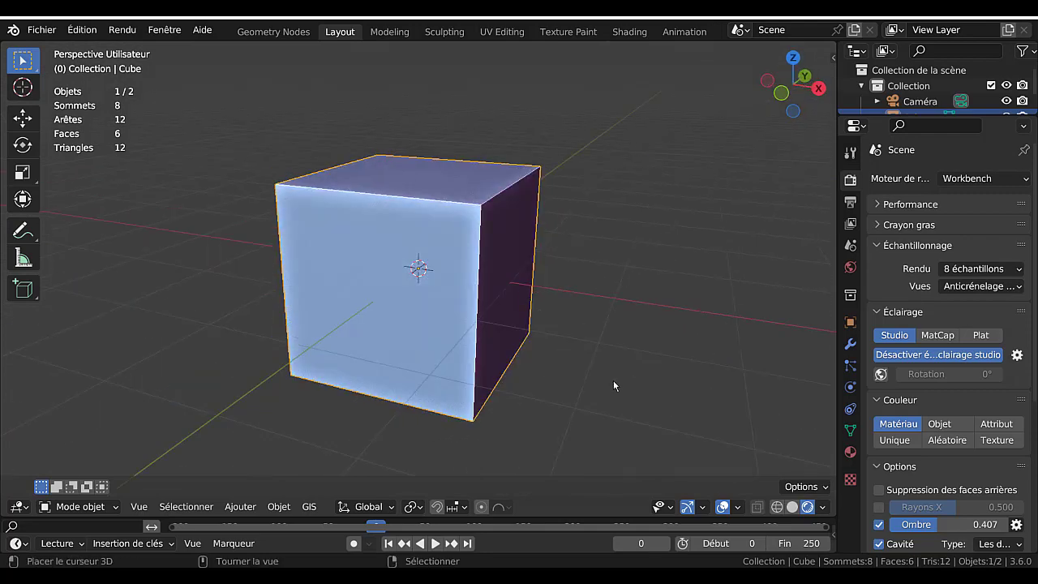
{"action": "scroll", "coordinate": [614, 382], "scroll_direction": "down", "scroll_amount": 4}
Bring back the Preferences window and remove the custom studio light StudioLight 8.sl
{"action": "mouse_move", "coordinate": [578, 542]}
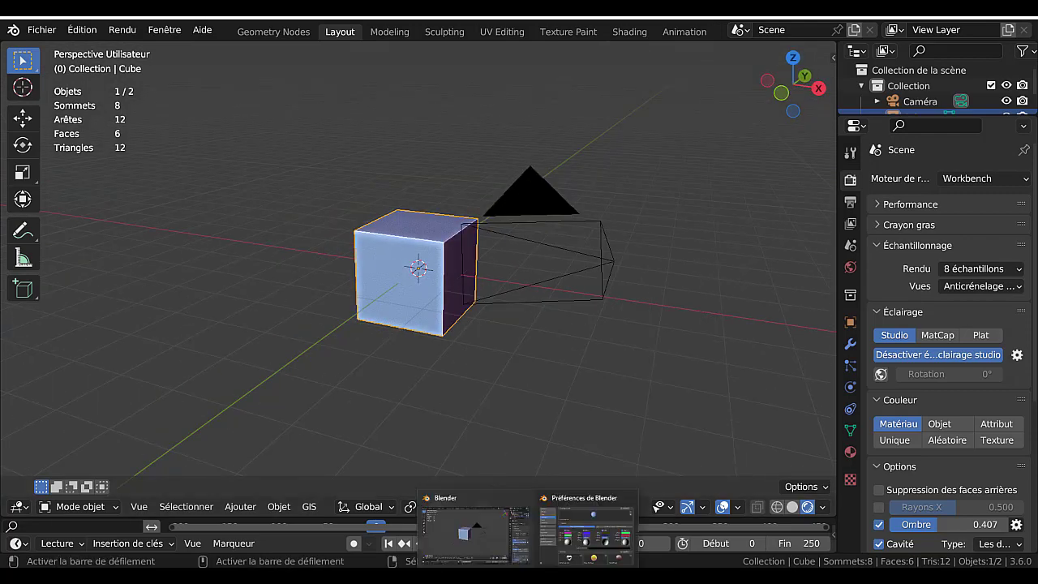
{"action": "left_click", "coordinate": [597, 506]}
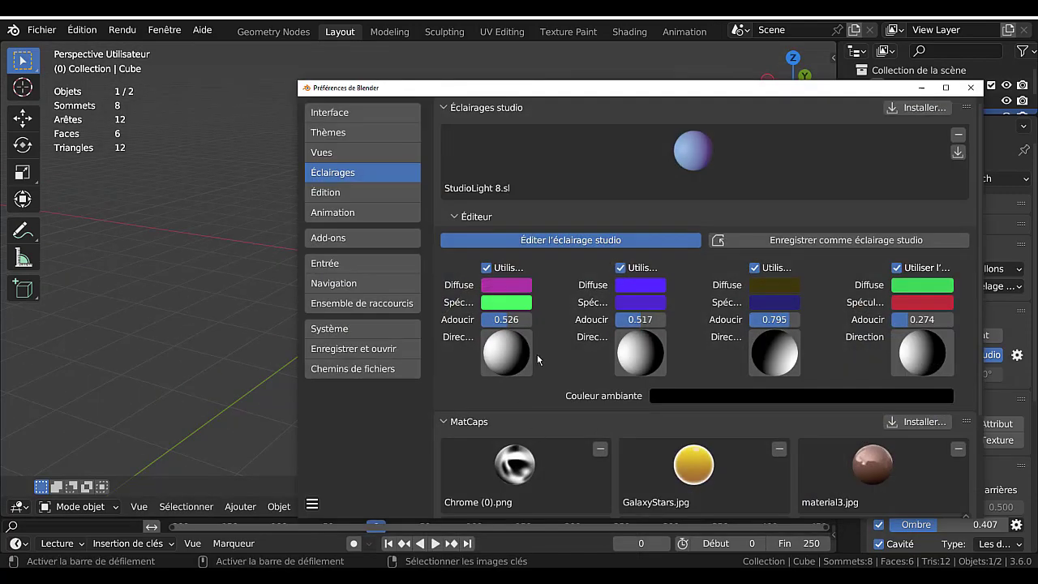
{"action": "left_click_drag", "start_coordinate": [664, 103], "coordinate": [492, 69]}
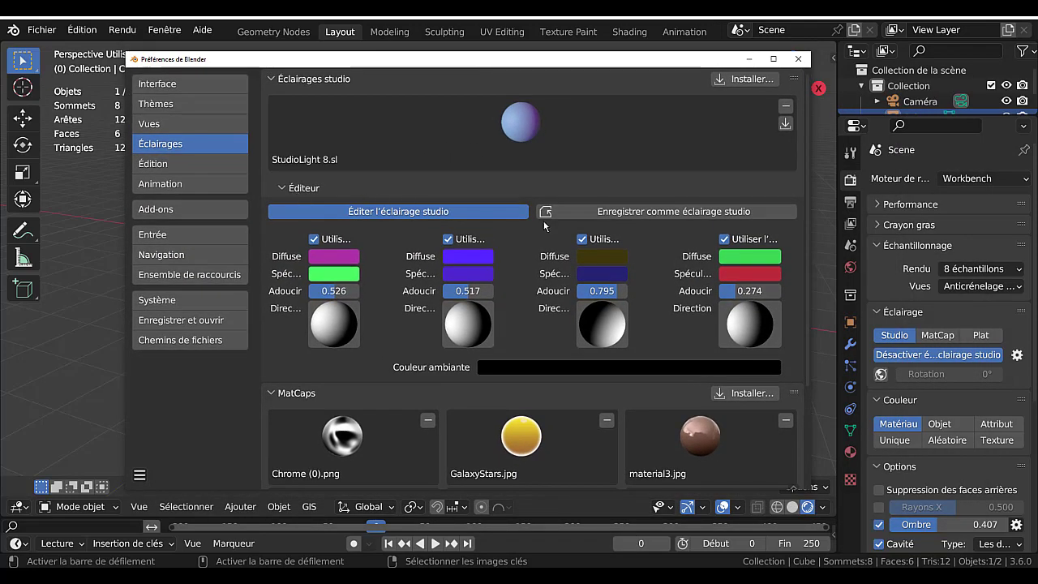
{"action": "left_click_drag", "start_coordinate": [582, 65], "coordinate": [541, 53]}
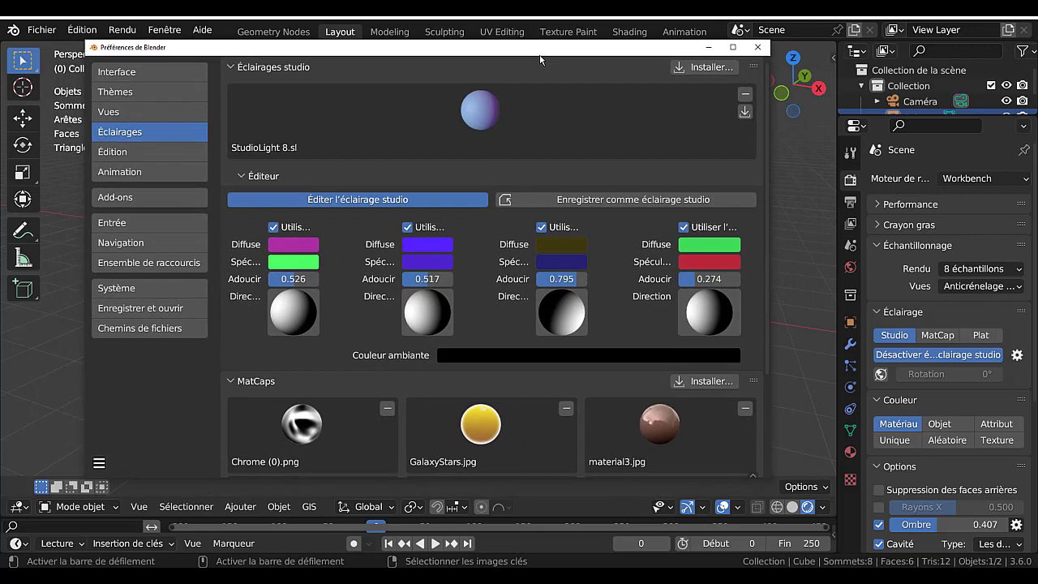
{"action": "left_click", "coordinate": [745, 95]}
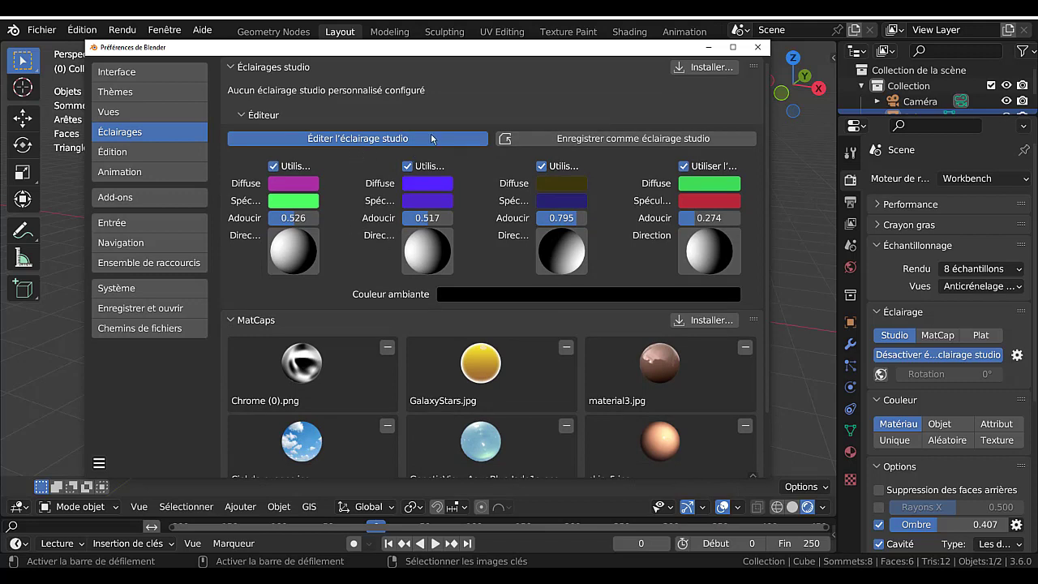
Turn off studio light editing, try to toggle the fourth light, and turn editing back on
{"action": "left_click", "coordinate": [397, 140]}
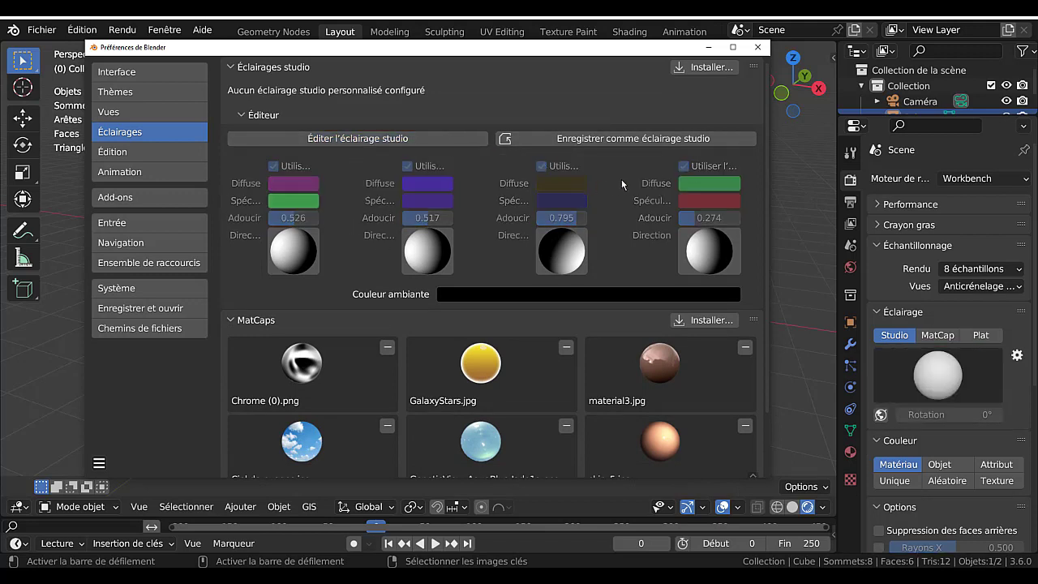
{"action": "left_click", "coordinate": [685, 167]}
{"action": "left_click", "coordinate": [683, 166]}
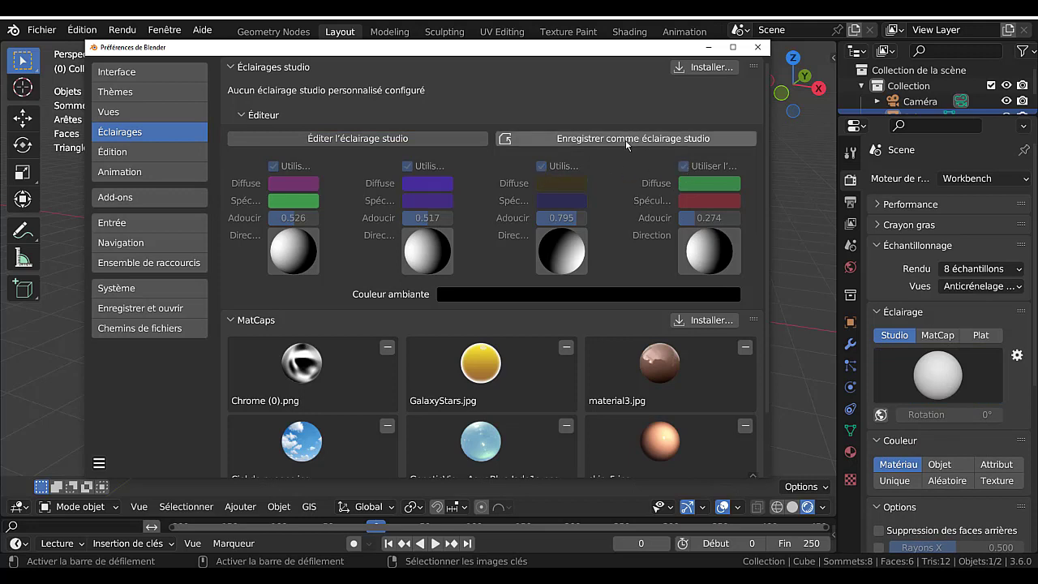
{"action": "left_click", "coordinate": [382, 140]}
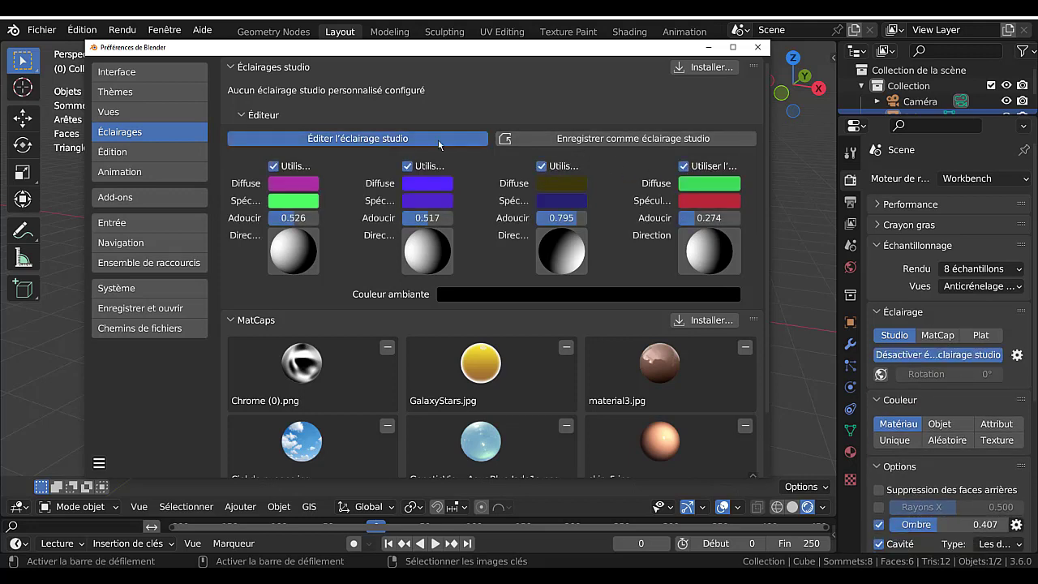
Save the current lights again as custom studio light "StudioLight 8" and move the Preferences window clear of the render properties
{"action": "left_click", "coordinate": [658, 143]}
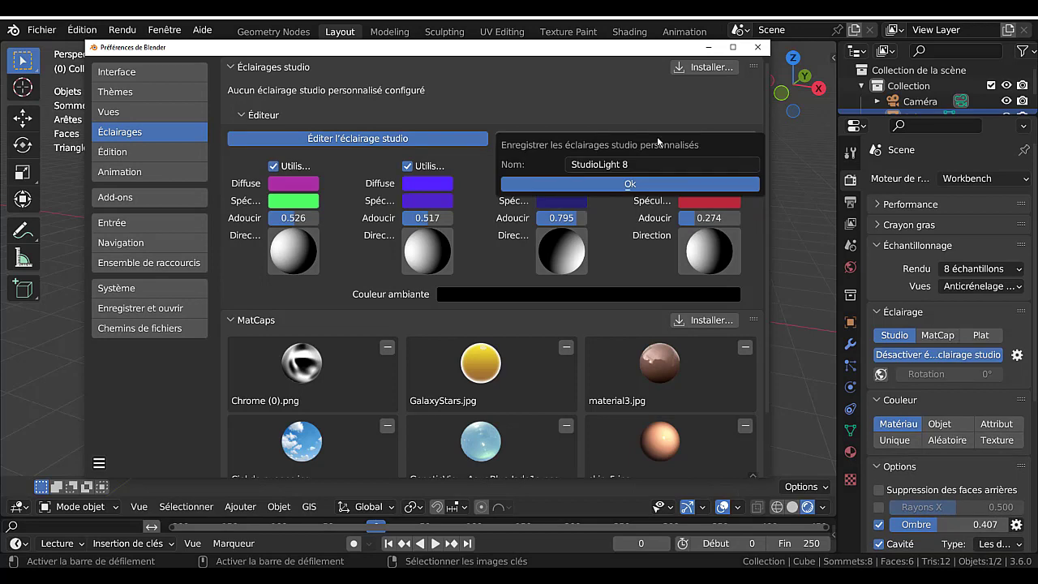
{"action": "left_click", "coordinate": [645, 183]}
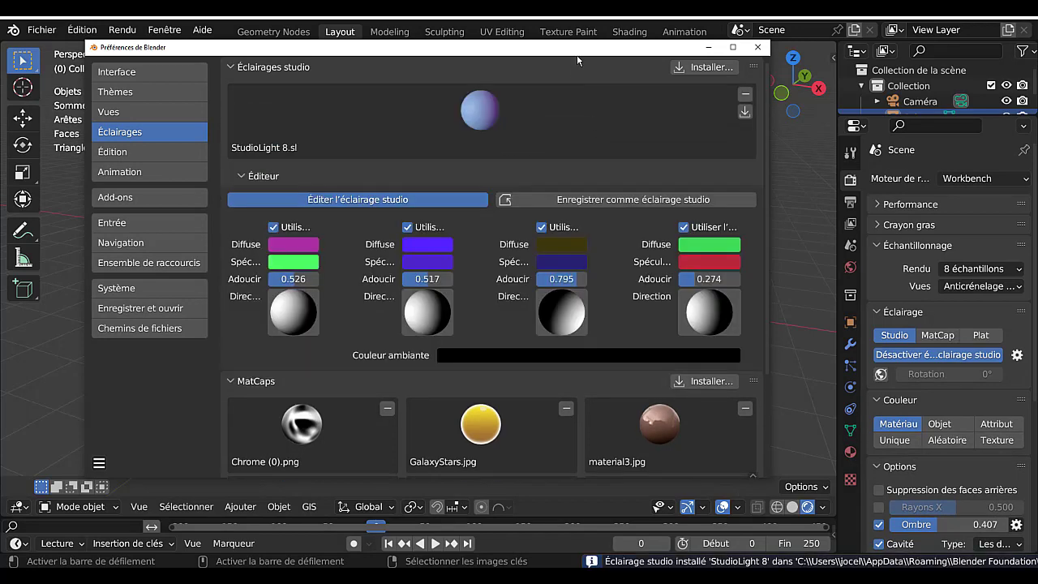
{"action": "left_click_drag", "start_coordinate": [582, 54], "coordinate": [542, 55]}
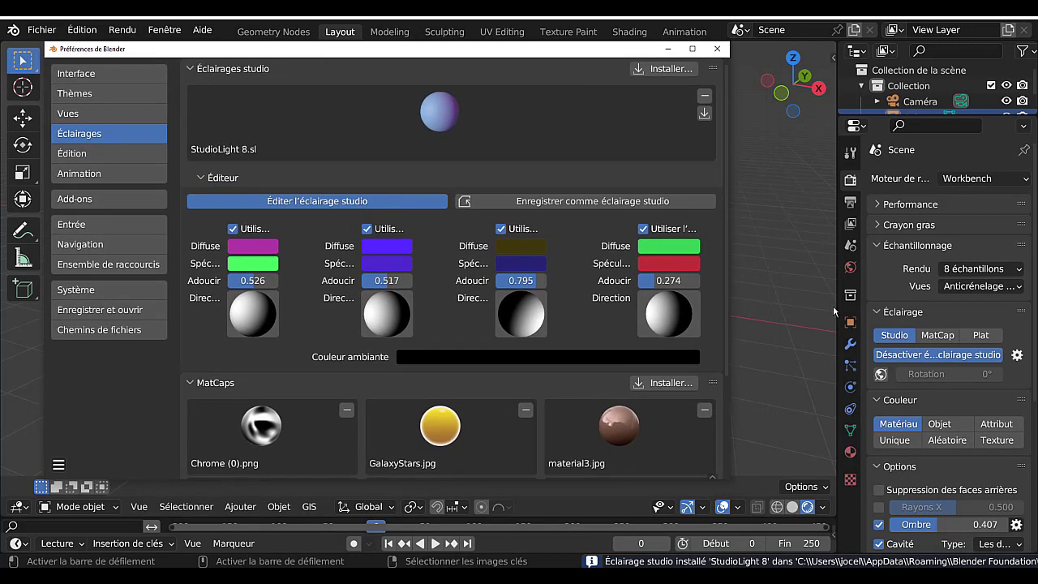
Turn off studio light editing and display the scene's studio light choices beside the Preferences window
{"action": "left_click", "coordinate": [937, 355]}
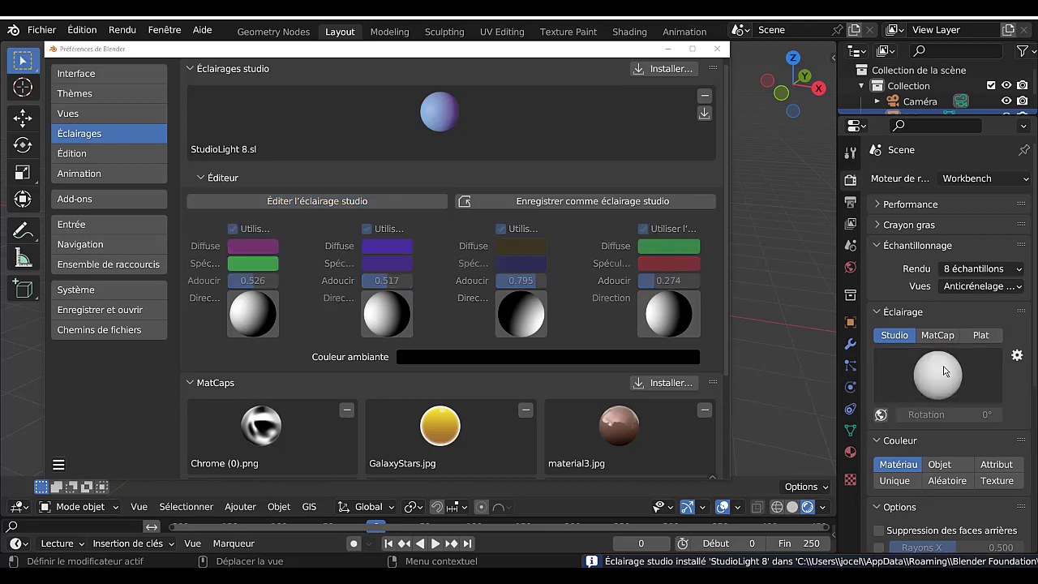
{"action": "left_click", "coordinate": [935, 388]}
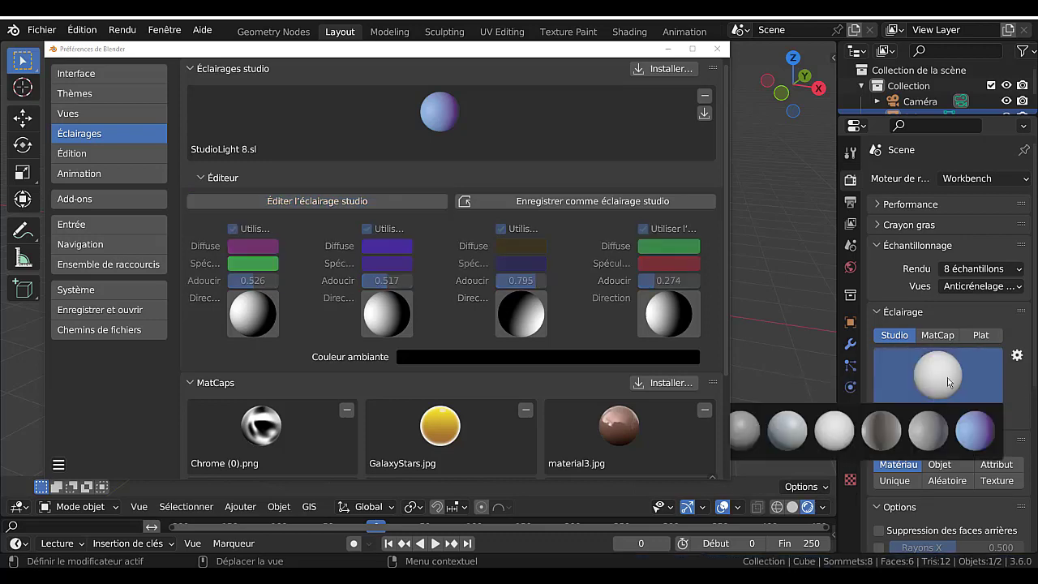
{"action": "left_click_drag", "start_coordinate": [506, 54], "coordinate": [420, 64]}
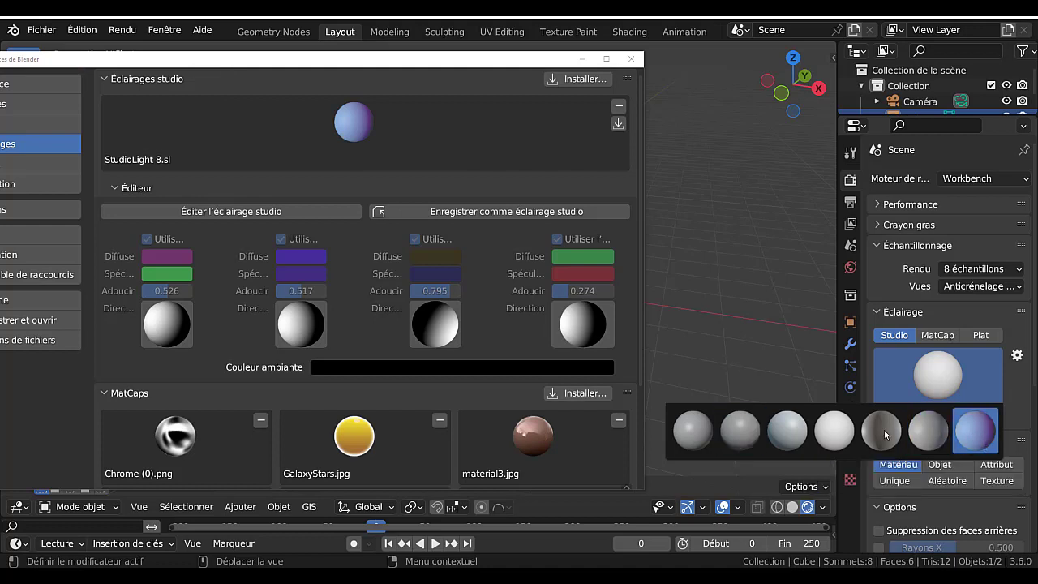
Remove the custom studio light StudioLight 8.sl from the preferences and dismiss the scene's studio light choices
{"action": "left_click", "coordinate": [617, 106]}
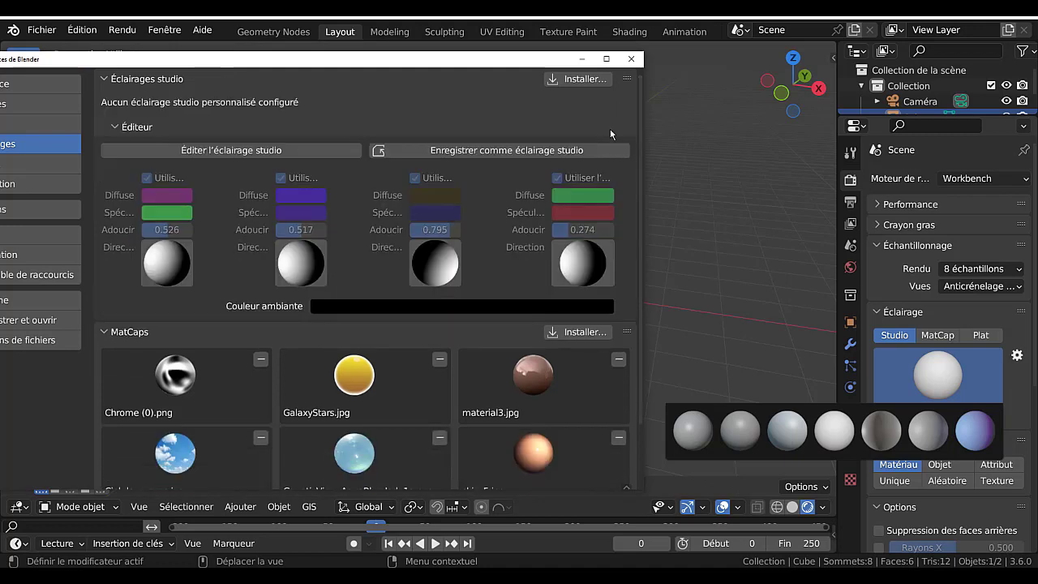
{"action": "left_click", "coordinate": [956, 381]}
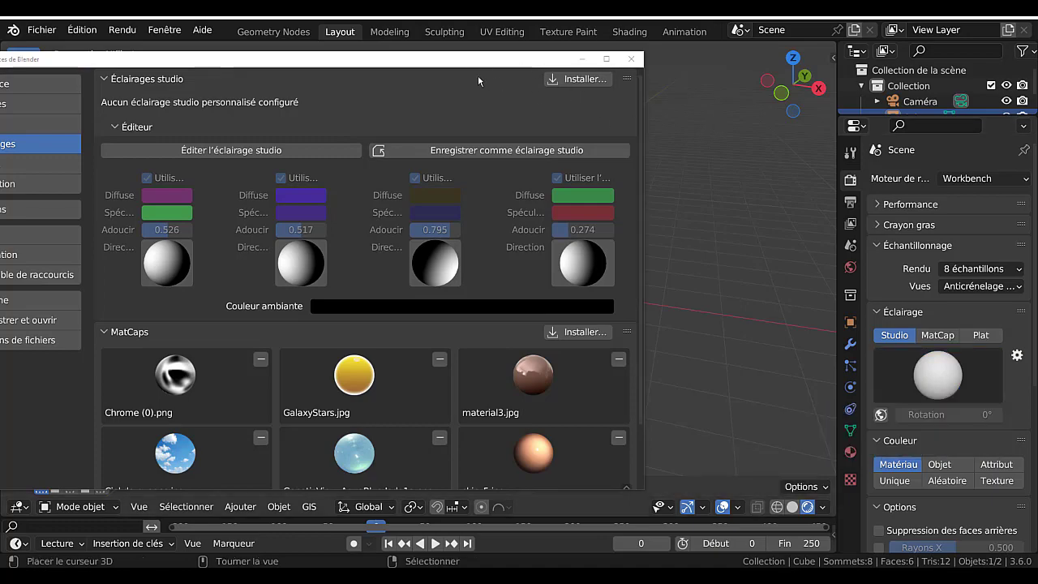
Collapse the studio light editor and reposition the Preferences window clear of the render properties
{"action": "left_click_drag", "start_coordinate": [475, 63], "coordinate": [646, 42]}
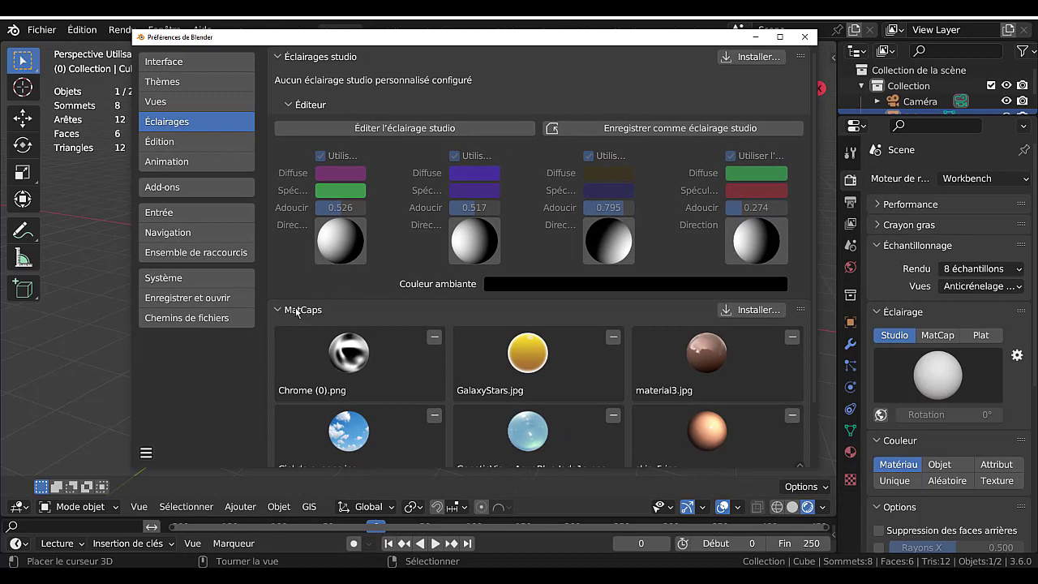
{"action": "left_click", "coordinate": [287, 105]}
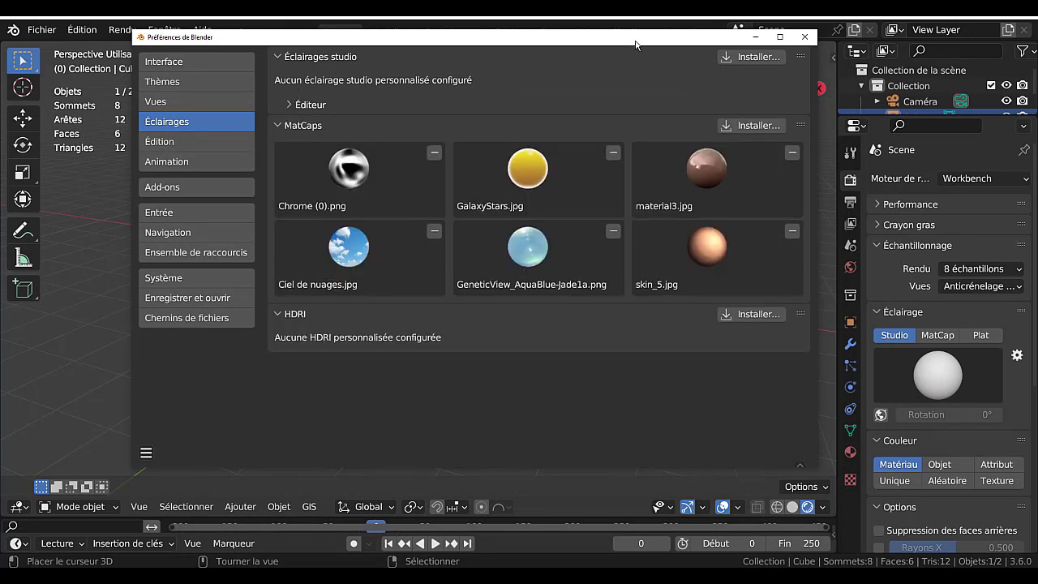
{"action": "left_click_drag", "start_coordinate": [636, 45], "coordinate": [559, 69]}
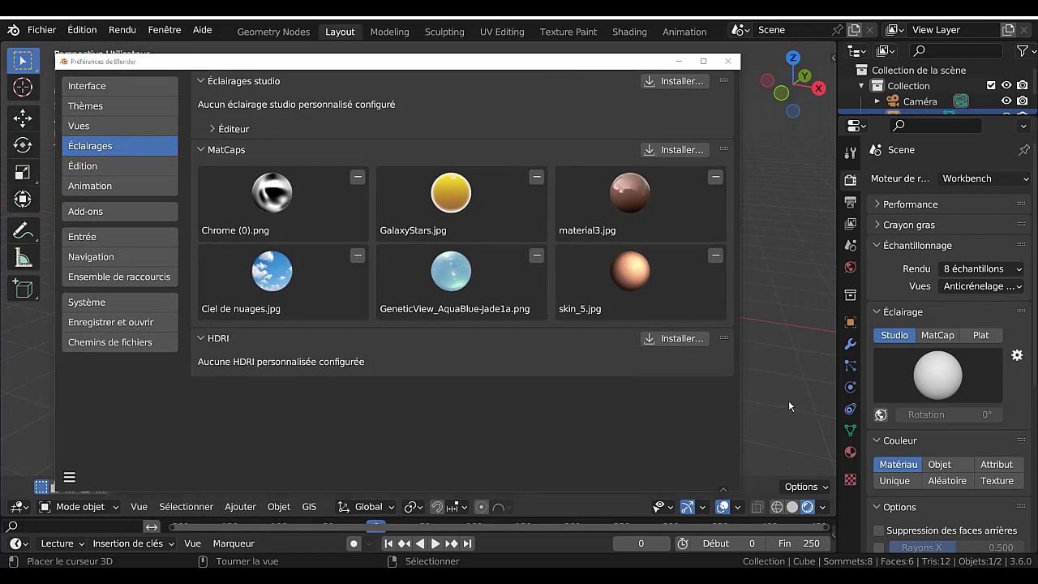
Switch the scene lighting to MatCap and display its matcap choices alongside the custom matcaps in the Preferences window
{"action": "left_click", "coordinate": [939, 335]}
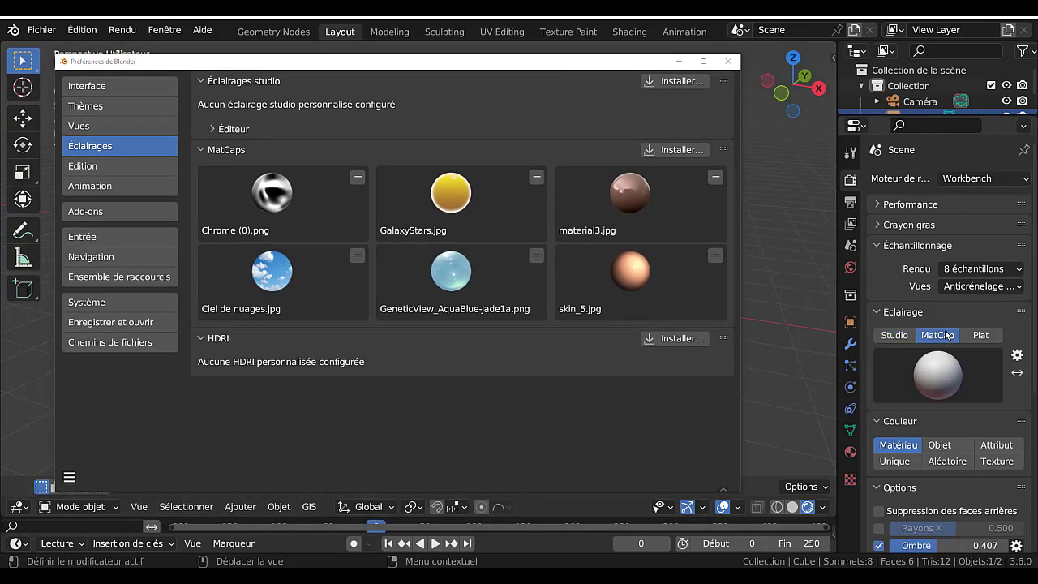
{"action": "left_click", "coordinate": [945, 388]}
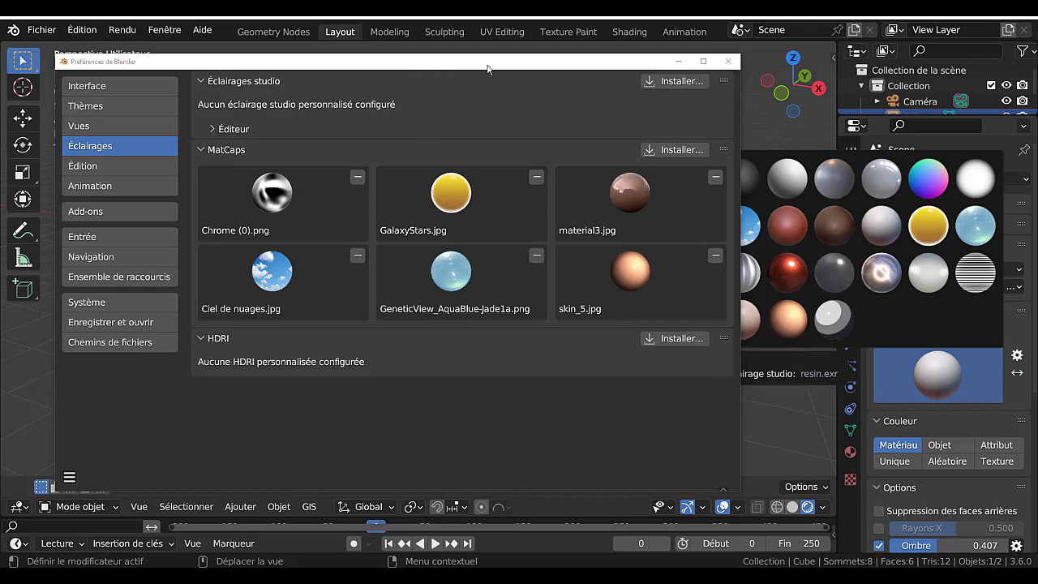
{"action": "left_click_drag", "start_coordinate": [487, 65], "coordinate": [348, 82]}
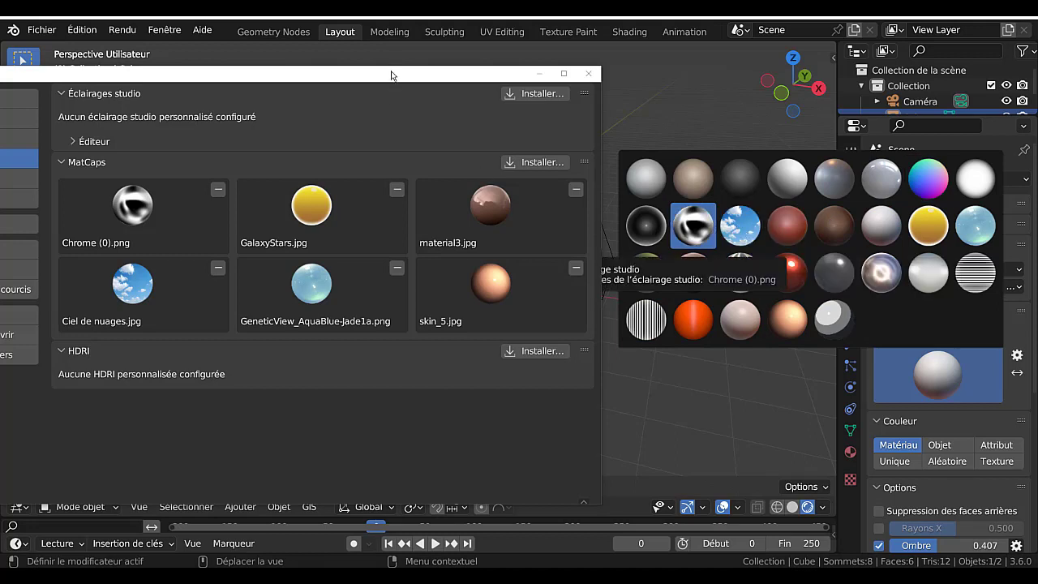
{"action": "left_click_drag", "start_coordinate": [389, 79], "coordinate": [534, 68]}
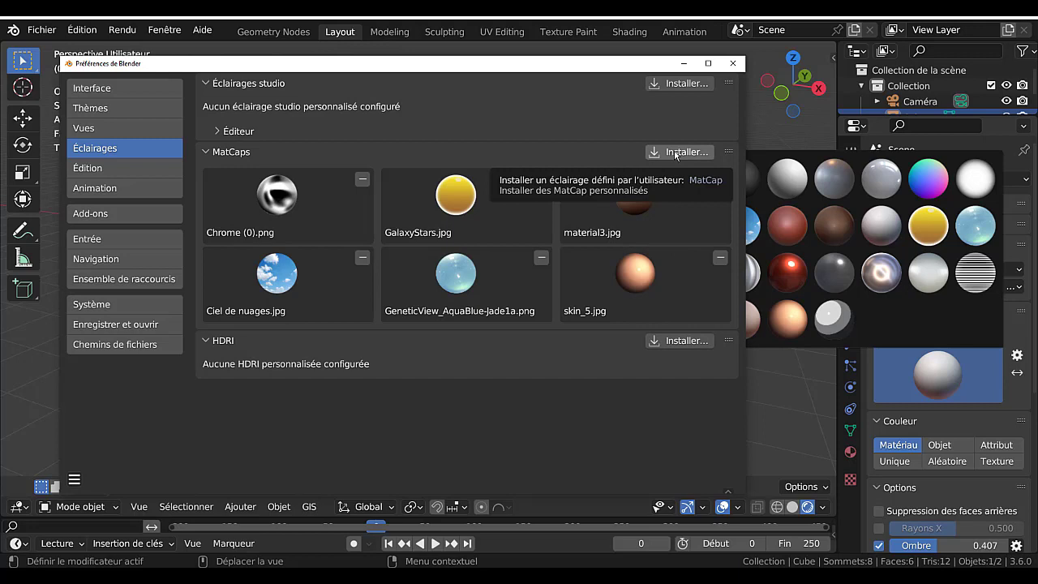
Start installing a custom HDRI and look through the Documents folder for an image
{"action": "left_click", "coordinate": [685, 341]}
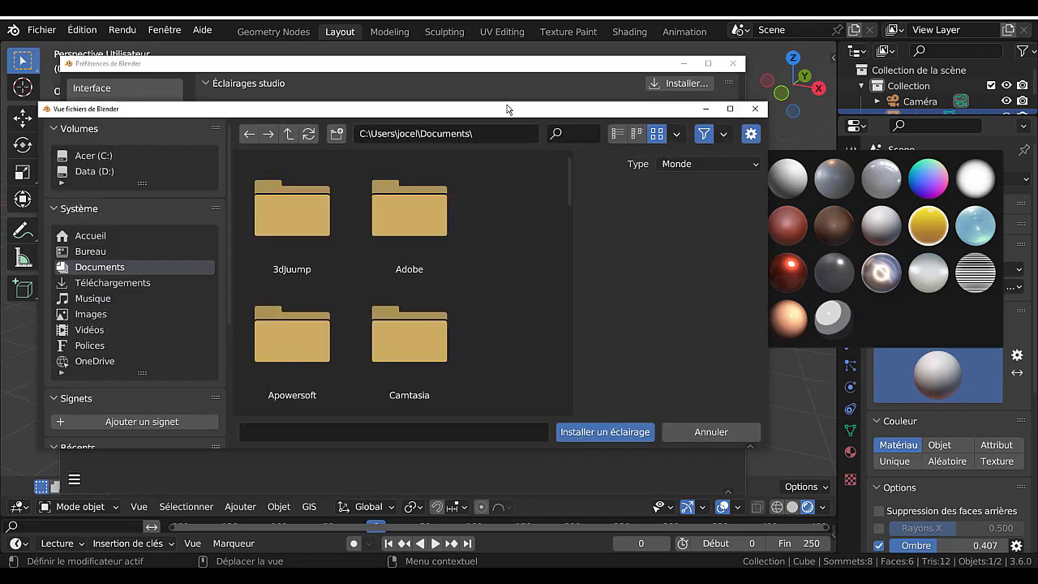
{"action": "left_click_drag", "start_coordinate": [508, 103], "coordinate": [573, 83]}
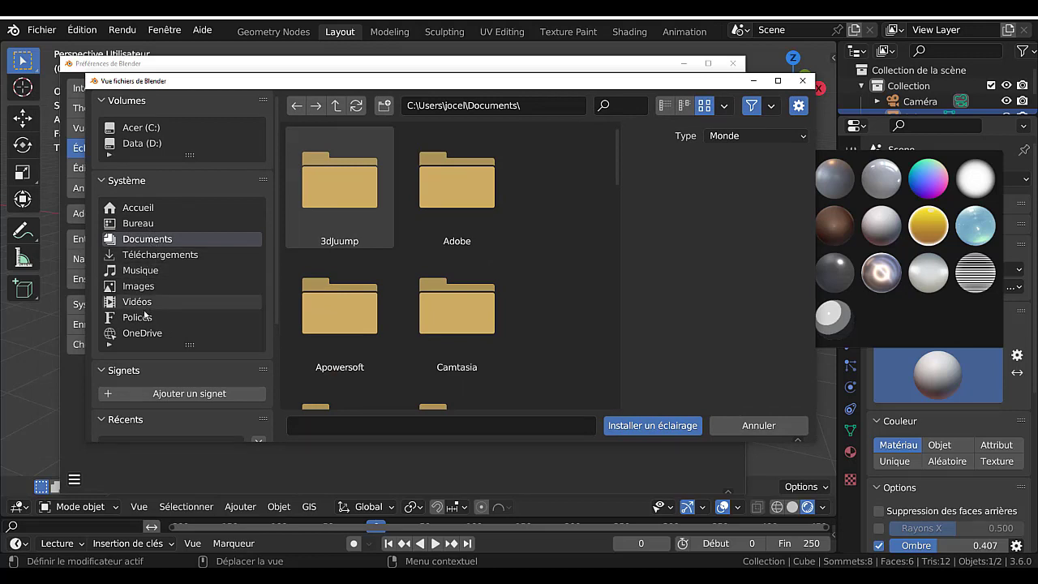
{"action": "scroll", "coordinate": [146, 317], "scroll_direction": "down", "scroll_amount": 5}
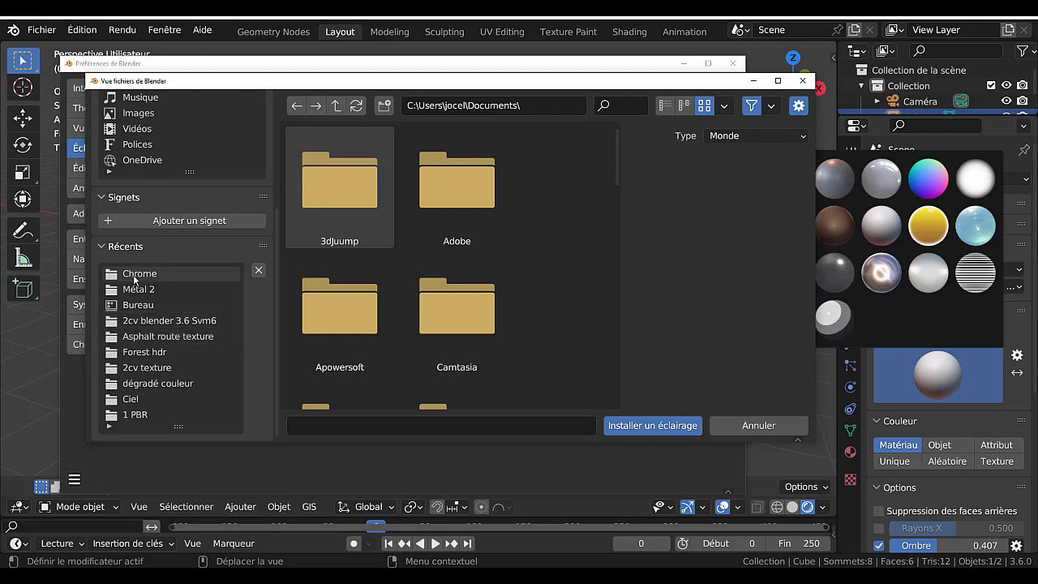
{"action": "scroll", "coordinate": [543, 354], "scroll_direction": "down", "scroll_amount": 3}
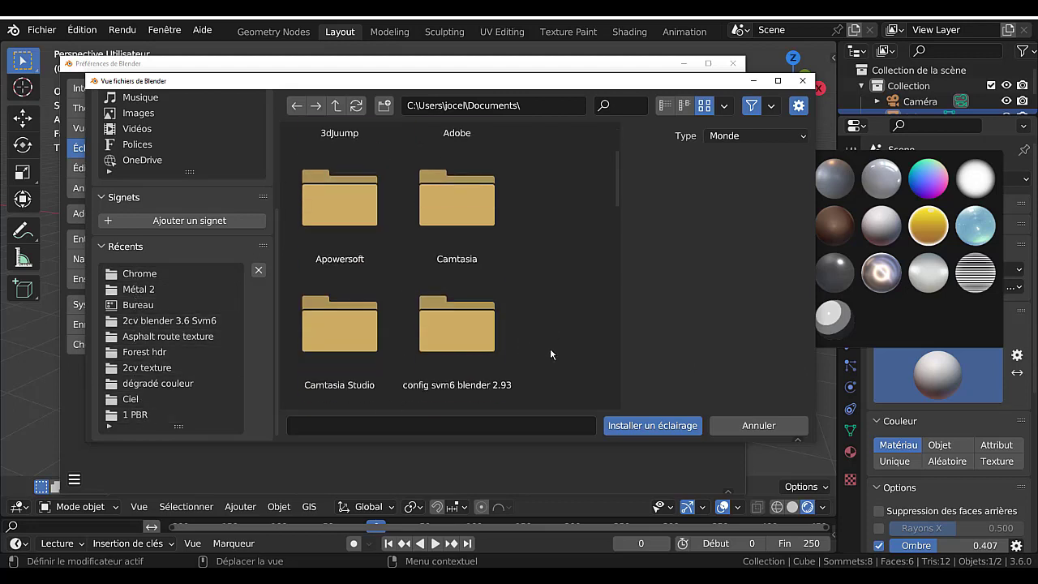
{"action": "scroll", "coordinate": [550, 355], "scroll_direction": "down", "scroll_amount": 1}
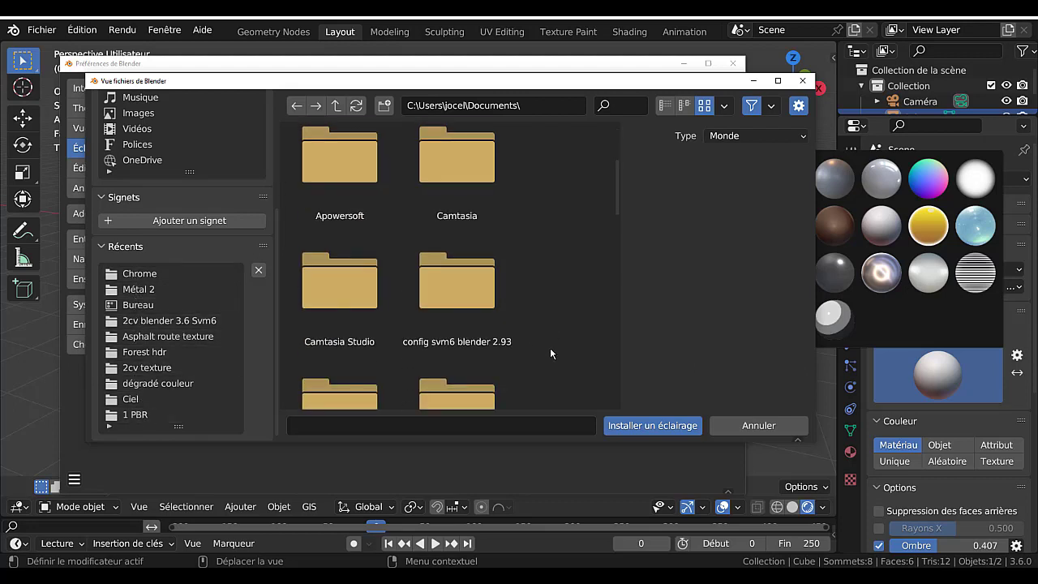
{"action": "scroll", "coordinate": [550, 348], "scroll_direction": "down", "scroll_amount": 12}
{"action": "scroll", "coordinate": [559, 342], "scroll_direction": "down", "scroll_amount": 7}
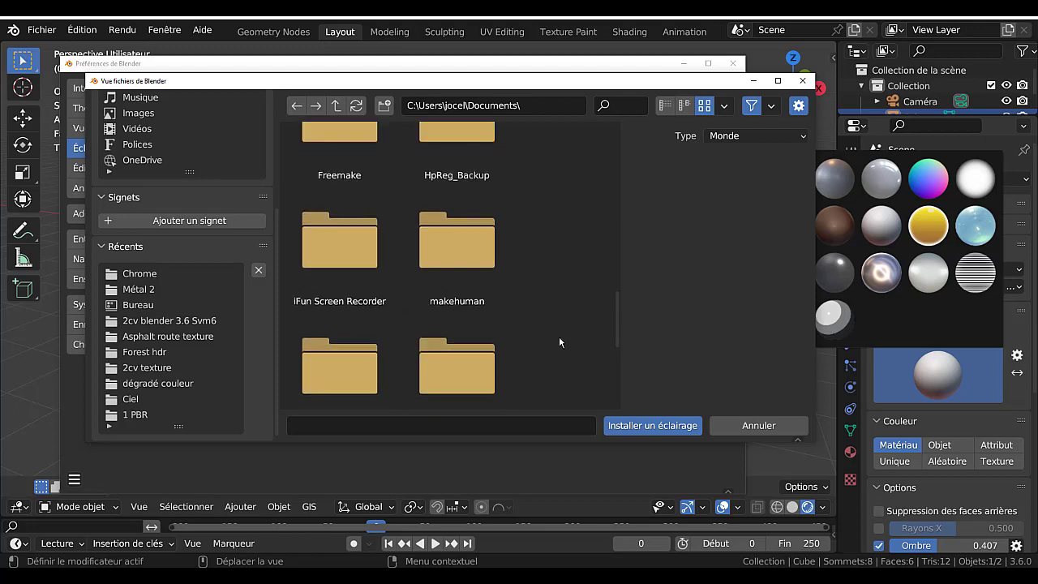
{"action": "scroll", "coordinate": [149, 212], "scroll_direction": "up", "scroll_amount": 4}
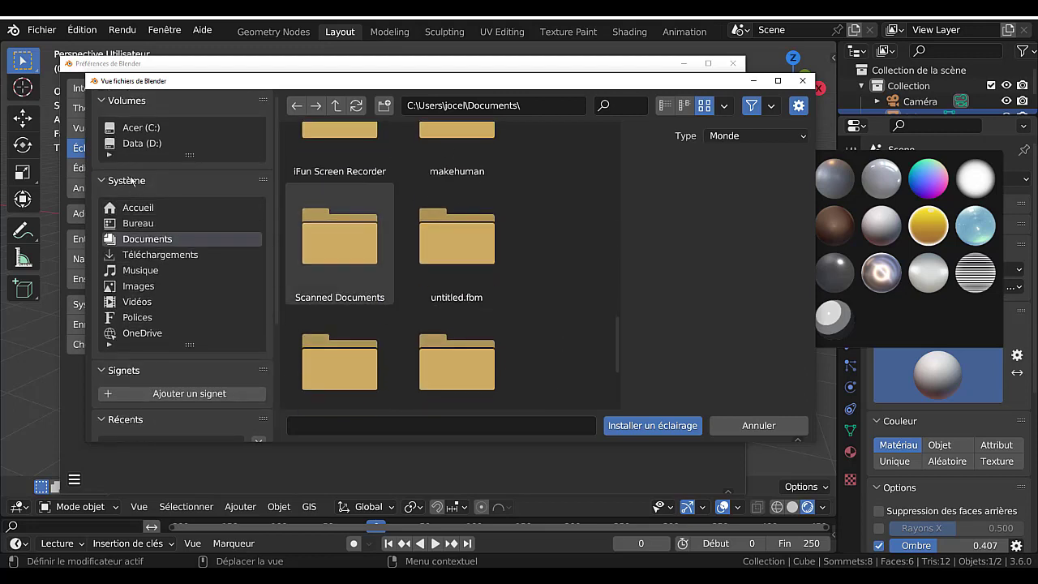
Open the Texture Blender folder on the Data (D:) drive for the HDRI installation
{"action": "left_click", "coordinate": [134, 144]}
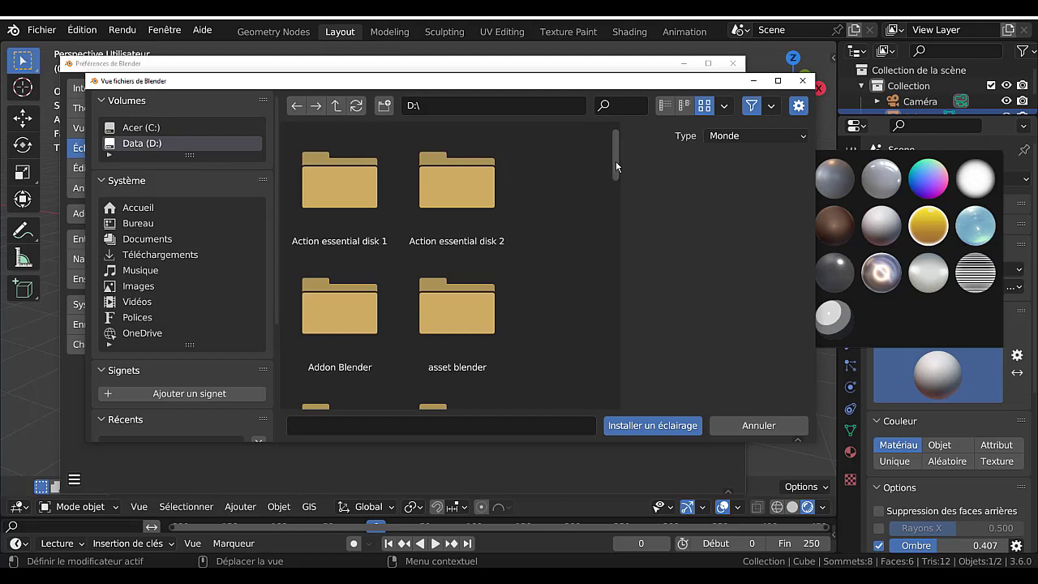
{"action": "left_click_drag", "start_coordinate": [616, 166], "coordinate": [629, 369]}
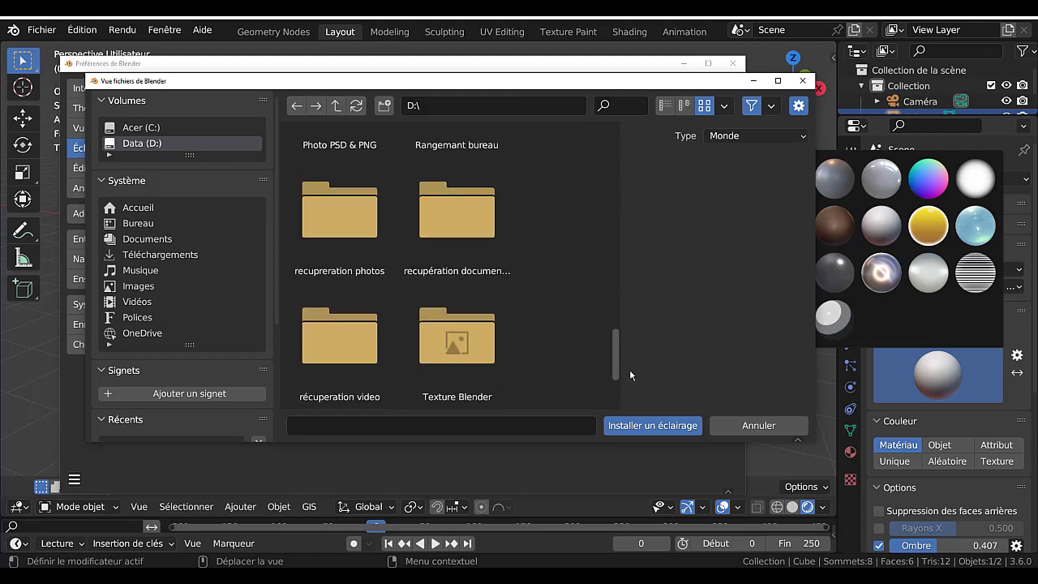
{"action": "left_click", "coordinate": [491, 337]}
{"action": "left_click", "coordinate": [653, 425]}
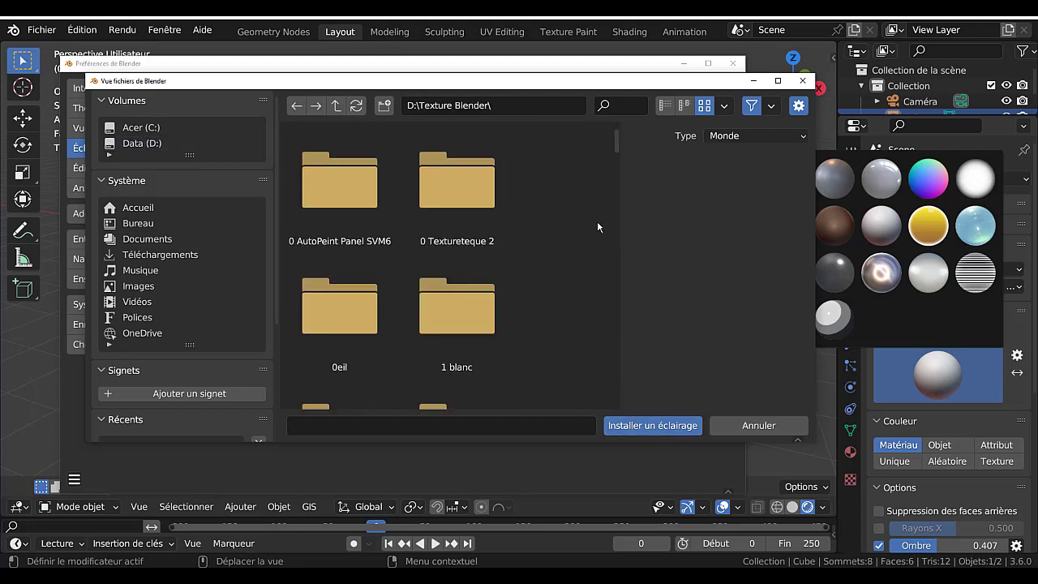
Install Wood07_4K_Height.png from the bois 4k folder as a custom HDRI
{"action": "scroll", "coordinate": [431, 285], "scroll_direction": "down", "scroll_amount": 5}
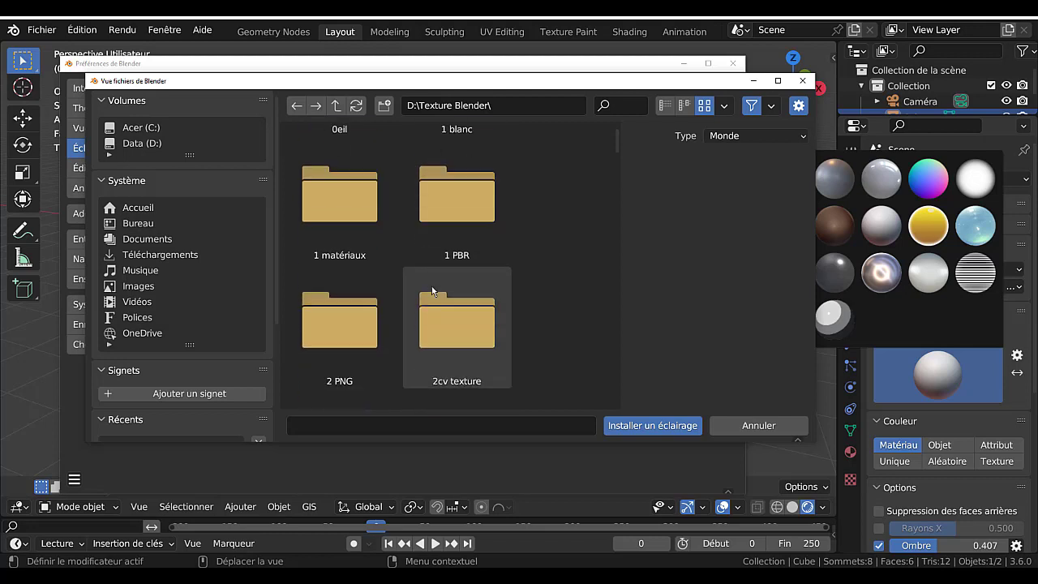
{"action": "scroll", "coordinate": [475, 301], "scroll_direction": "down", "scroll_amount": 5}
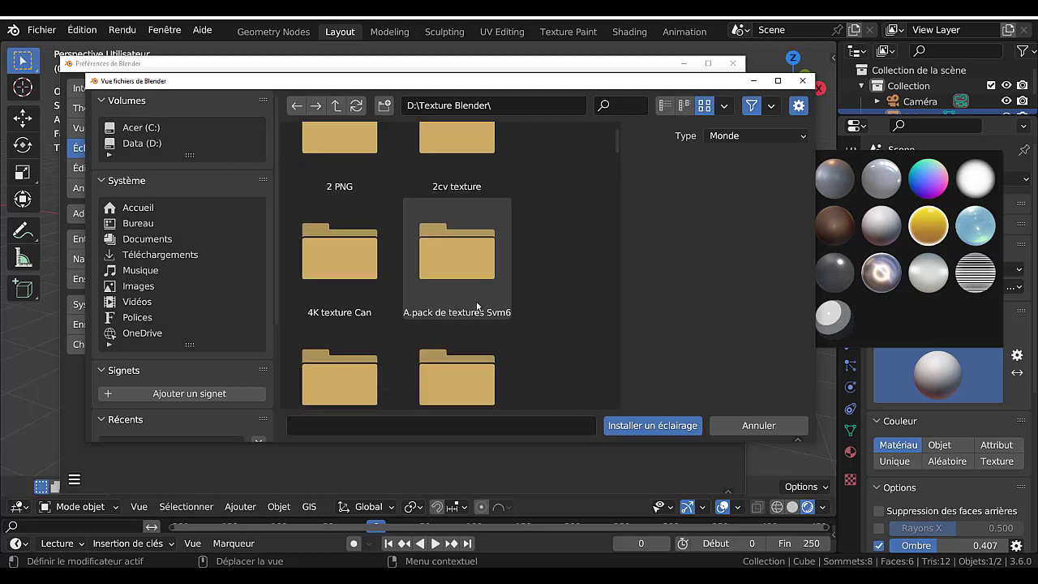
{"action": "scroll", "coordinate": [529, 311], "scroll_direction": "down", "scroll_amount": 8}
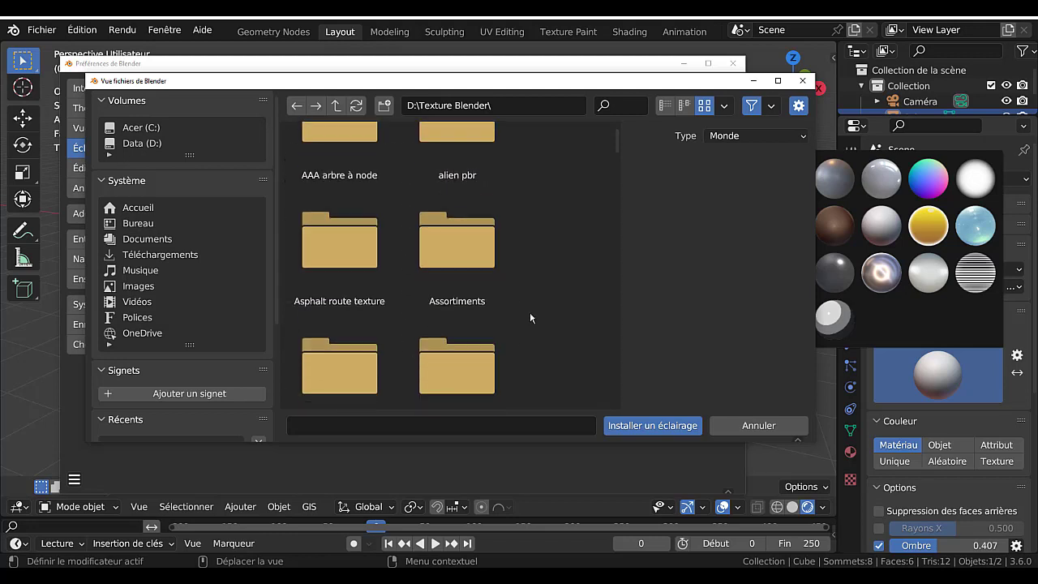
{"action": "scroll", "coordinate": [529, 311], "scroll_direction": "down", "scroll_amount": 3}
{"action": "scroll", "coordinate": [529, 311], "scroll_direction": "down", "scroll_amount": 3}
{"action": "scroll", "coordinate": [530, 311], "scroll_direction": "up", "scroll_amount": 5}
{"action": "scroll", "coordinate": [594, 358], "scroll_direction": "up", "scroll_amount": 7}
{"action": "scroll", "coordinate": [537, 304], "scroll_direction": "down", "scroll_amount": 5}
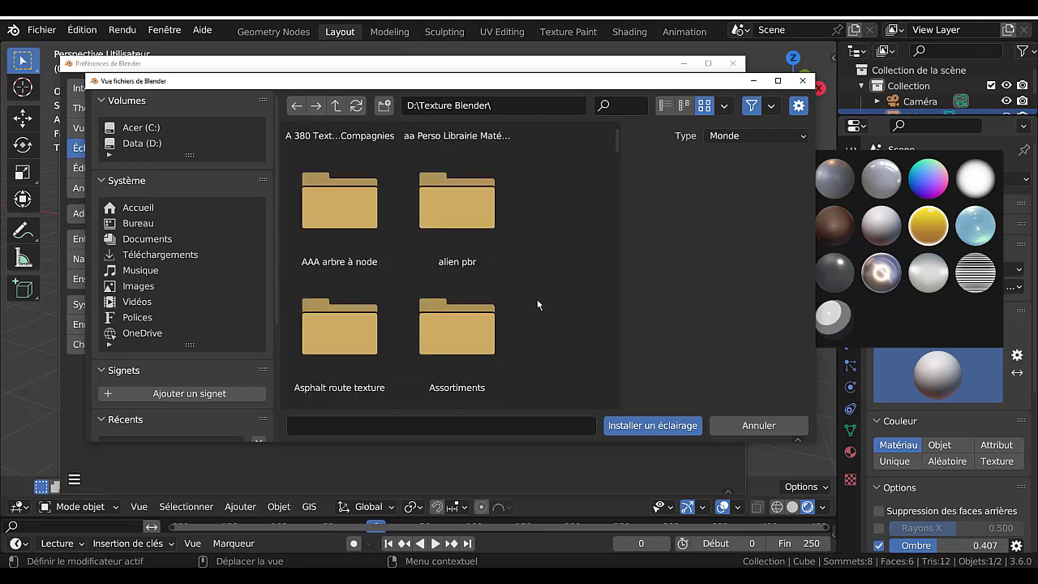
{"action": "scroll", "coordinate": [536, 304], "scroll_direction": "down", "scroll_amount": 10}
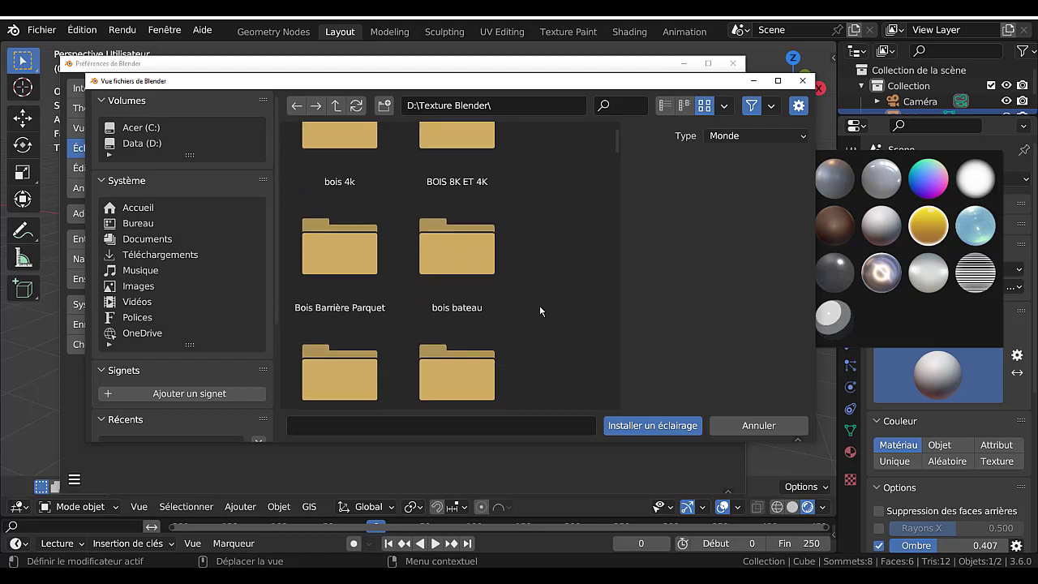
{"action": "scroll", "coordinate": [528, 312], "scroll_direction": "up", "scroll_amount": 1}
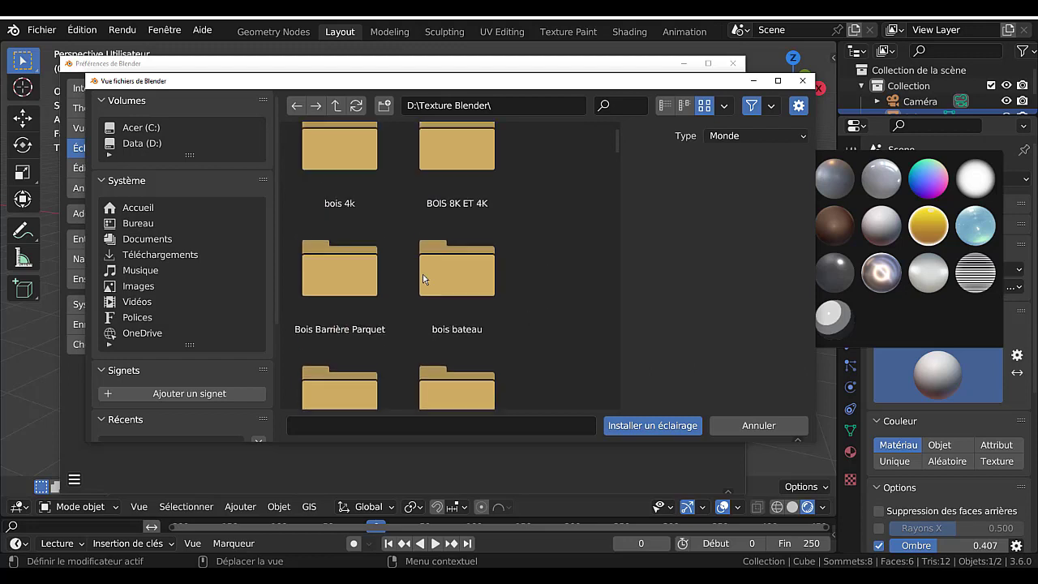
{"action": "left_click", "coordinate": [337, 145]}
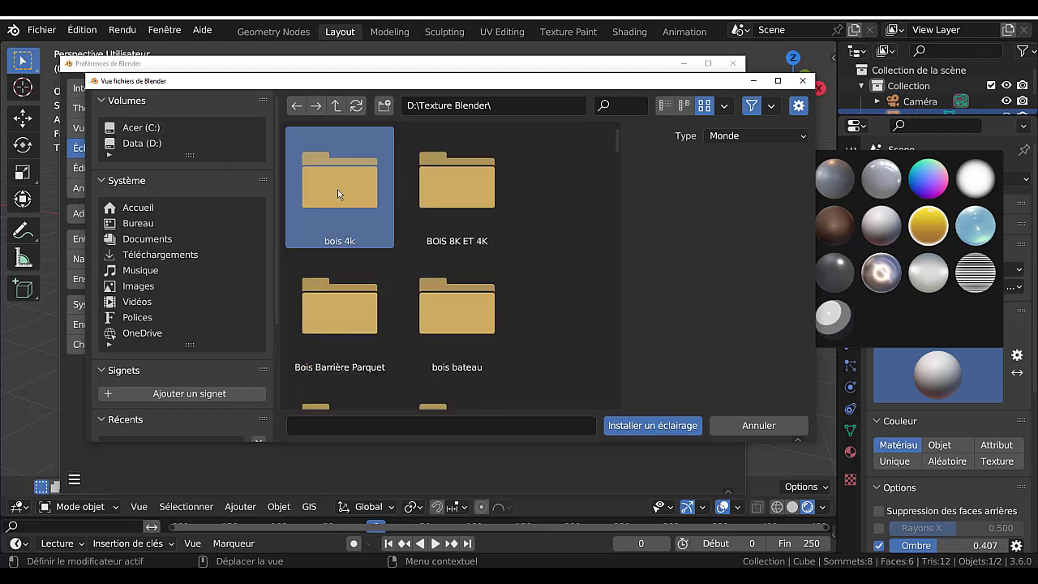
{"action": "left_click", "coordinate": [656, 426]}
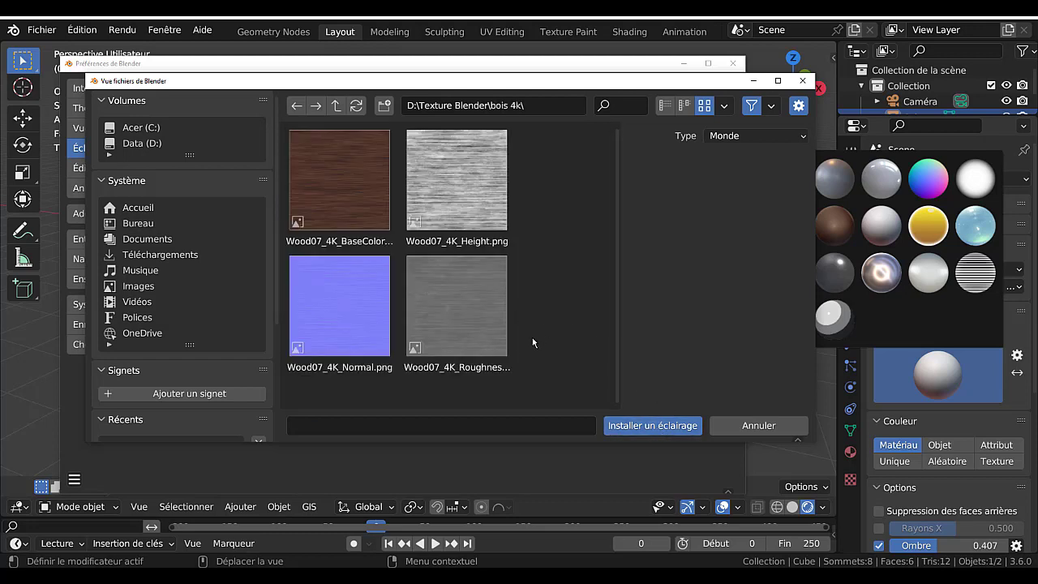
{"action": "left_click", "coordinate": [457, 183]}
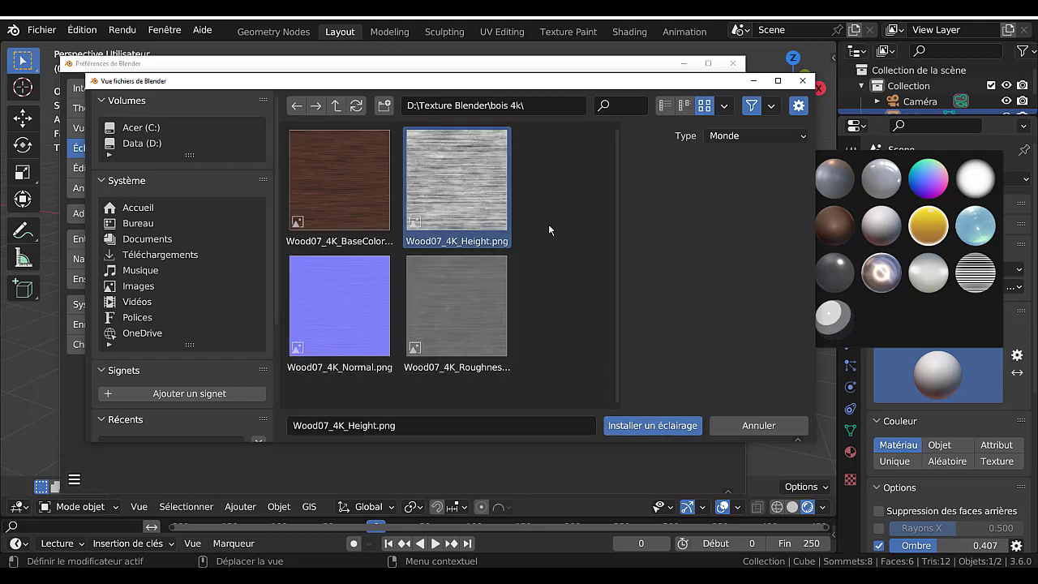
{"action": "left_click", "coordinate": [650, 426]}
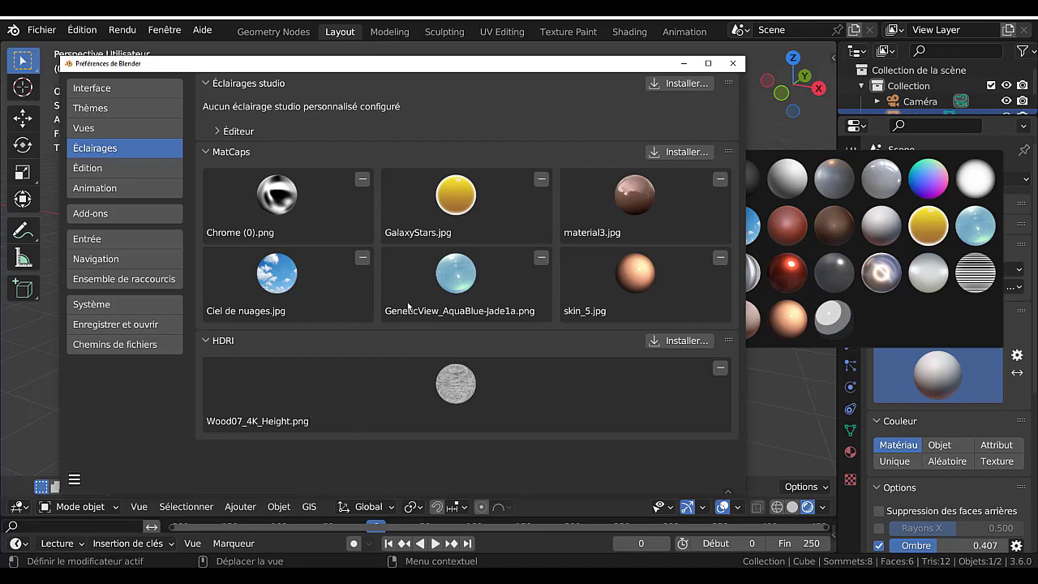
Minimise the Preferences window and inspect the scene's matcap choices next to the cube
{"action": "left_click_drag", "start_coordinate": [549, 69], "coordinate": [518, 314]}
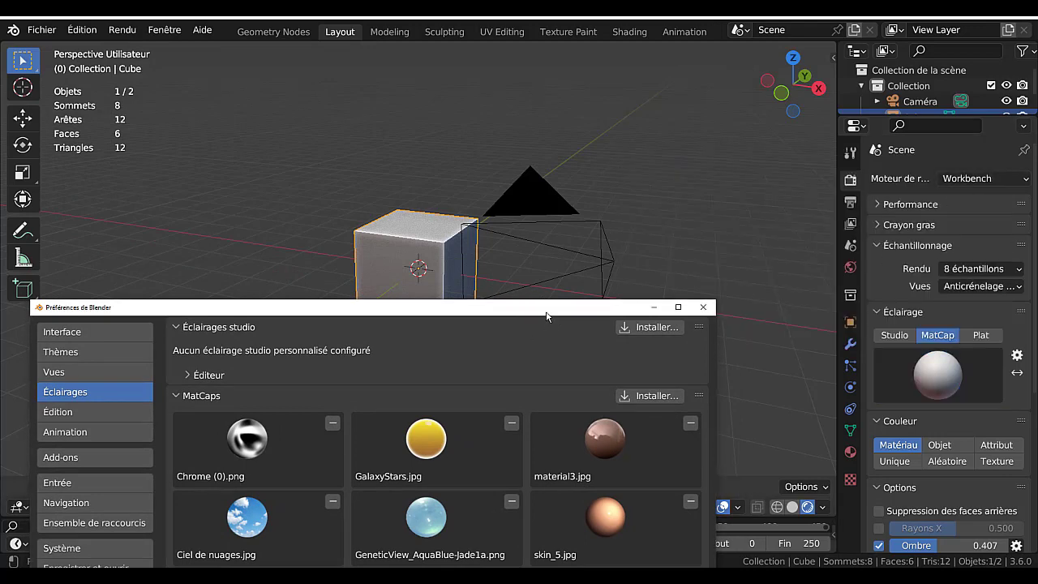
{"action": "left_click_drag", "start_coordinate": [551, 316], "coordinate": [531, 336]}
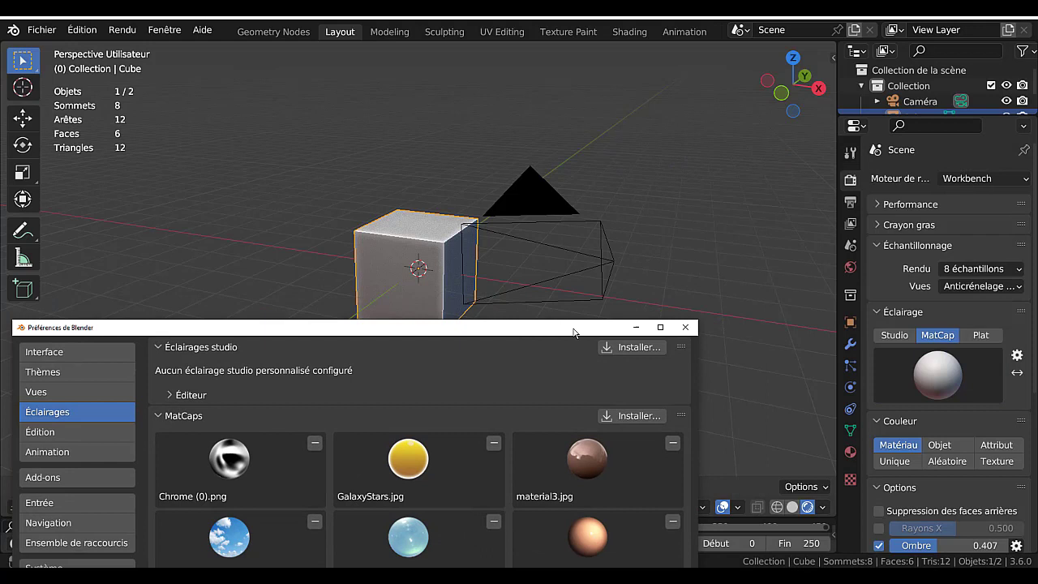
{"action": "left_click", "coordinate": [636, 328]}
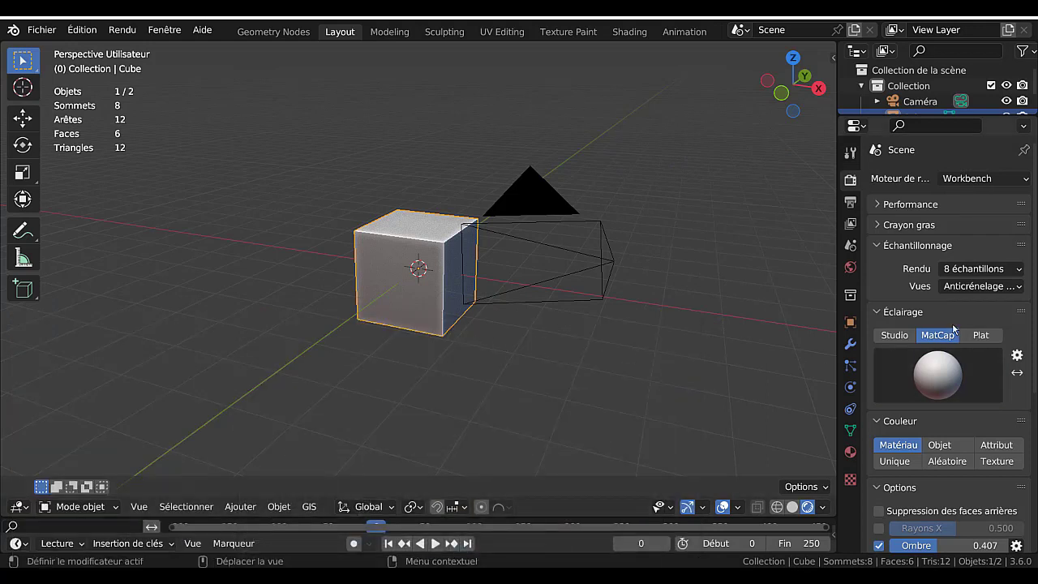
{"action": "left_click", "coordinate": [944, 371]}
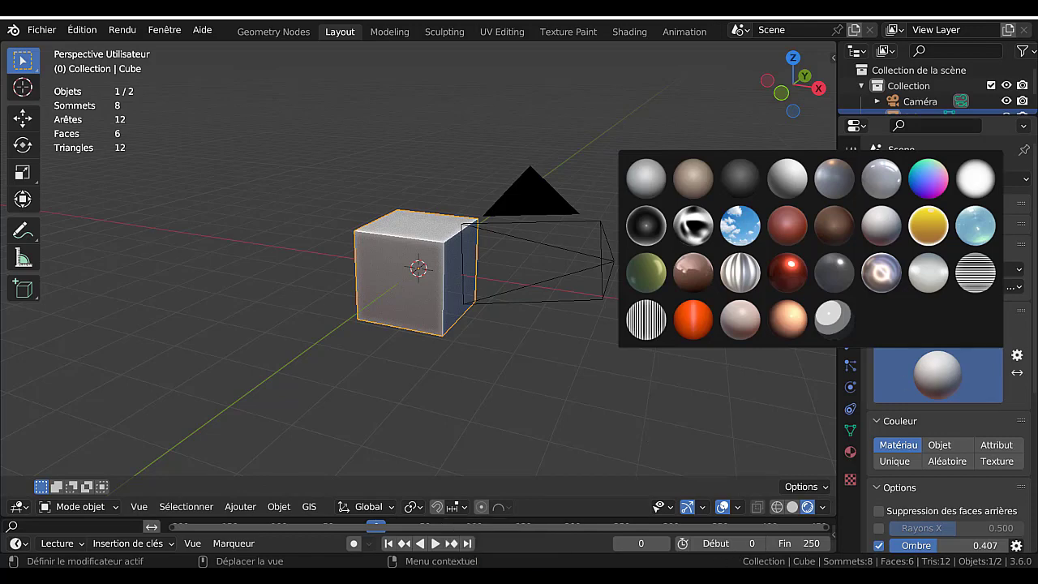
Restore the Preferences window and install Wood07_4K_Height.png from the bois 4k folder a second time as a custom HDRI
{"action": "left_click", "coordinate": [596, 531]}
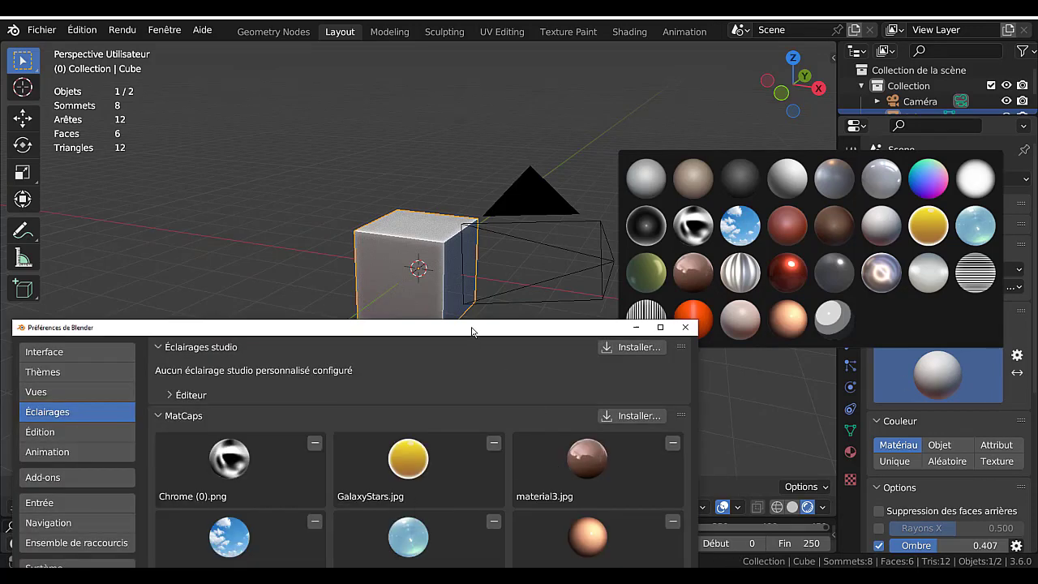
{"action": "left_click_drag", "start_coordinate": [475, 329], "coordinate": [511, 81]}
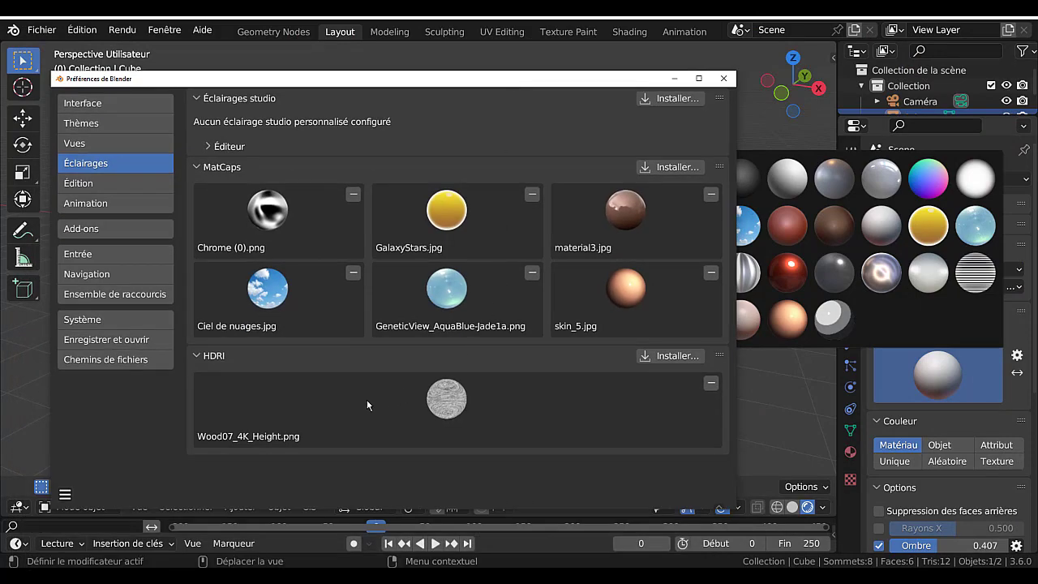
{"action": "left_click", "coordinate": [676, 357]}
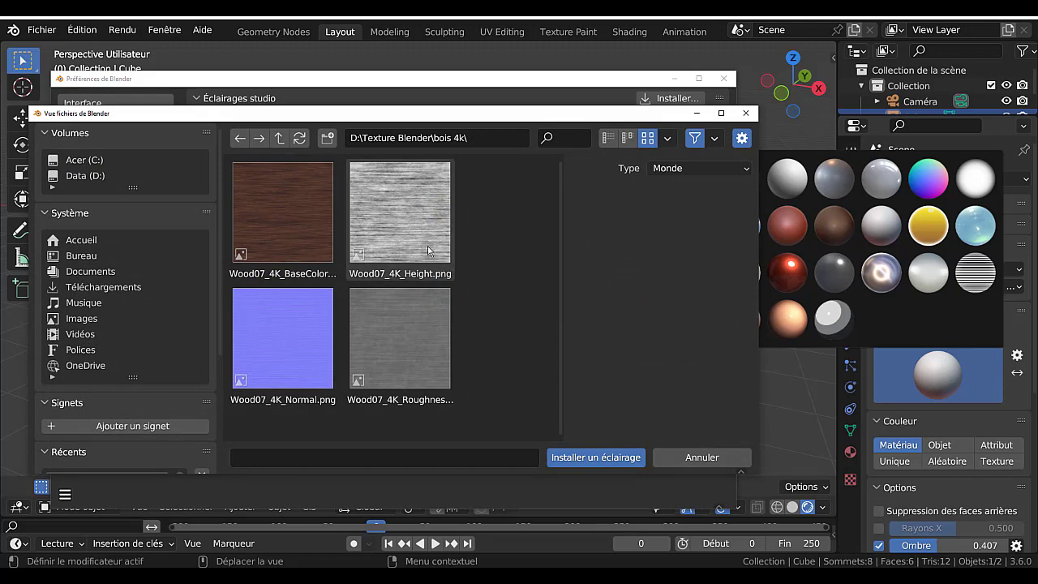
{"action": "left_click", "coordinate": [410, 233]}
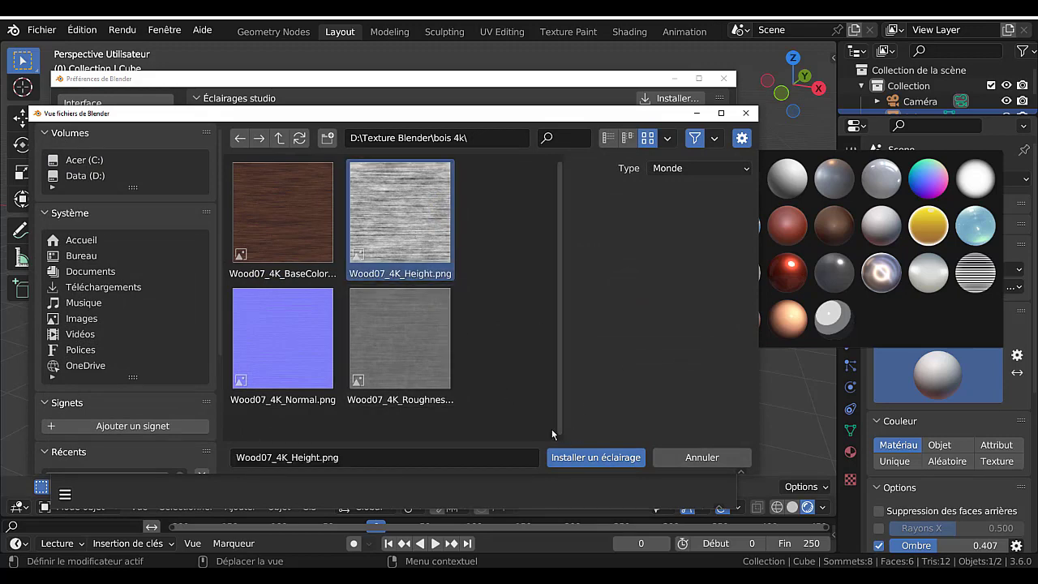
{"action": "left_click", "coordinate": [583, 461]}
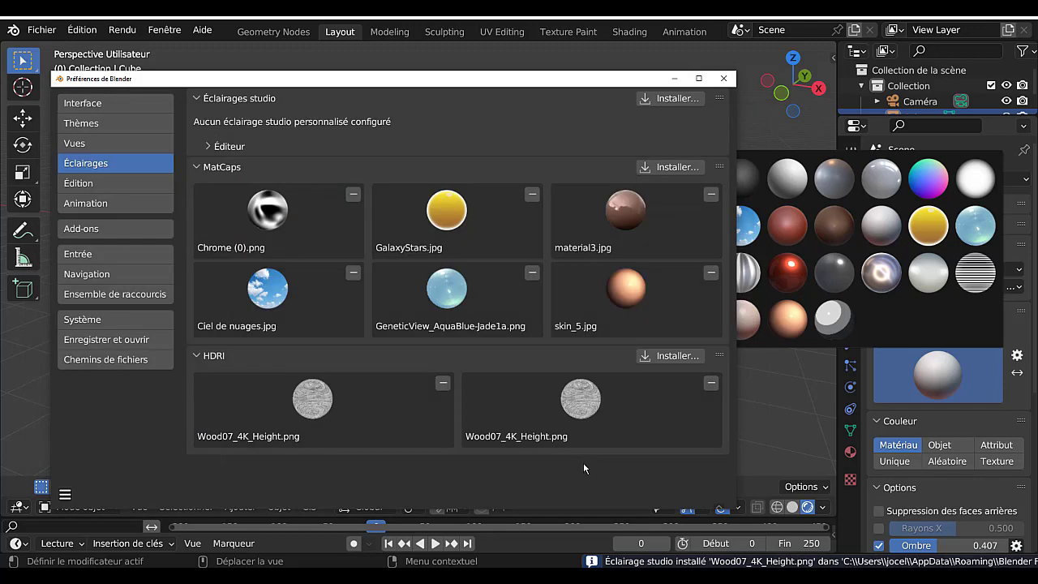
Remove the duplicate Wood07_4K_Height.png from the custom HDRIs and uncover the scene's matcap choices behind the Preferences window
{"action": "left_click", "coordinate": [711, 384]}
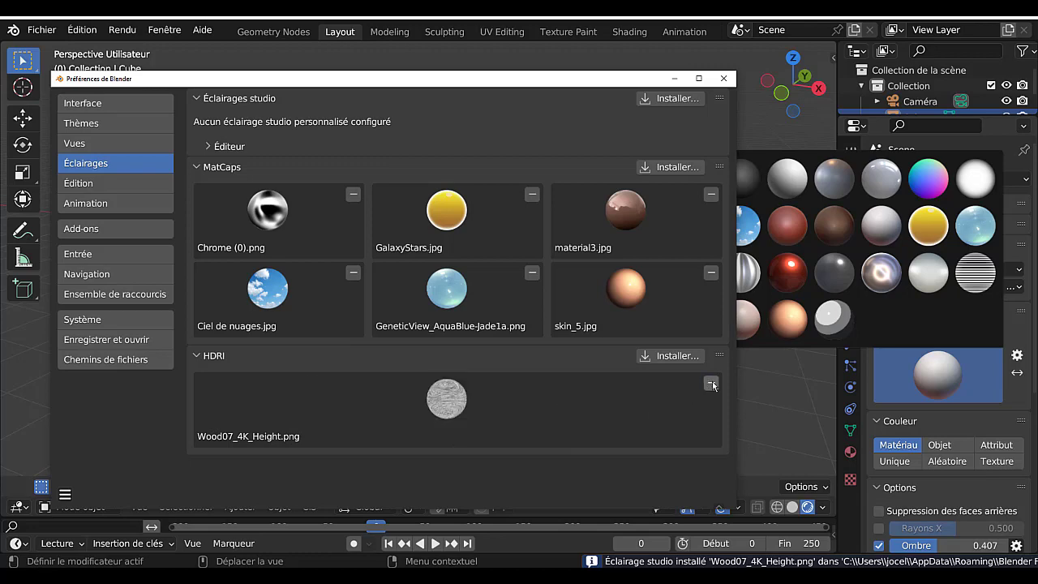
{"action": "left_click_drag", "start_coordinate": [614, 81], "coordinate": [479, 140]}
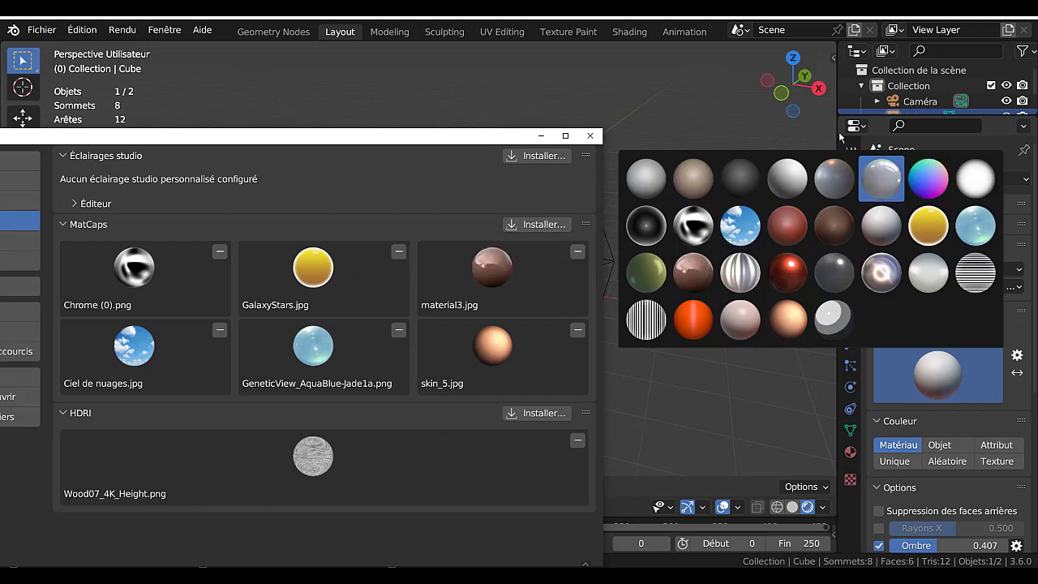
{"action": "left_click_drag", "start_coordinate": [459, 136], "coordinate": [614, 83]}
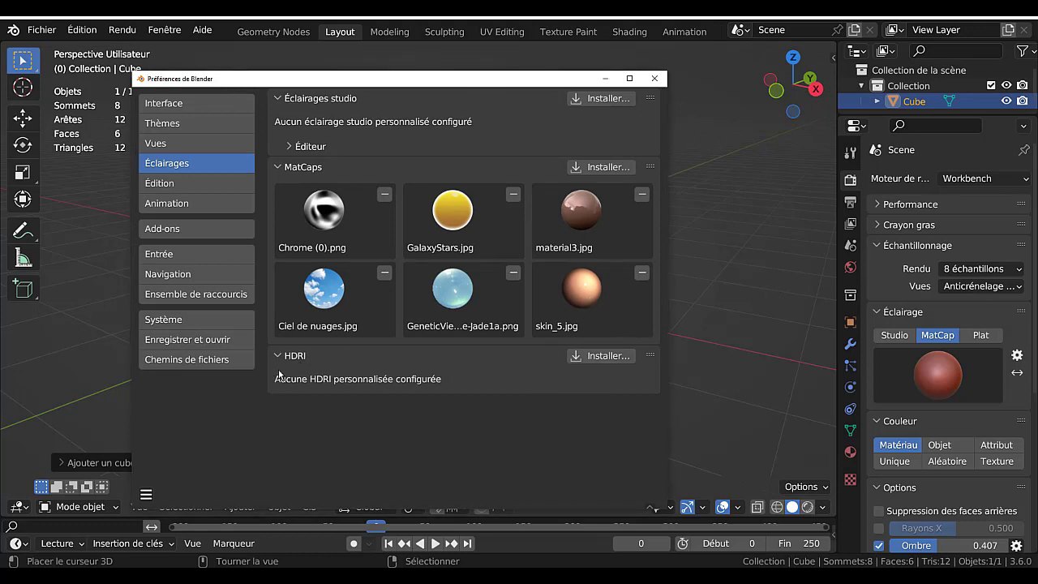
Install chrome ultra.png from the Chrome texture folder as a custom matcap
{"action": "left_click_drag", "start_coordinate": [483, 81], "coordinate": [556, 69]}
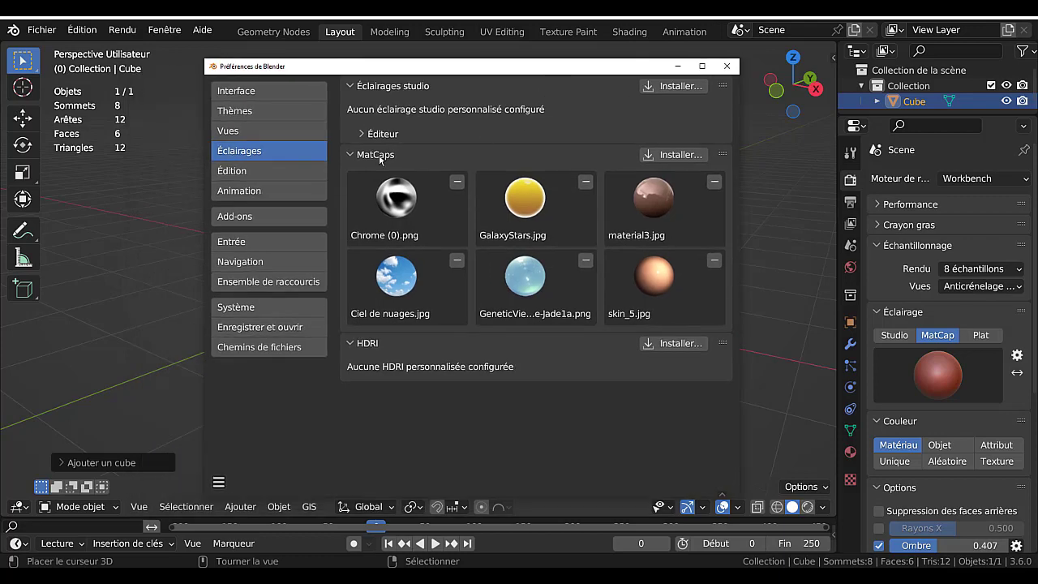
{"action": "left_click", "coordinate": [688, 156]}
{"action": "scroll", "coordinate": [456, 230], "scroll_direction": "down", "scroll_amount": 8}
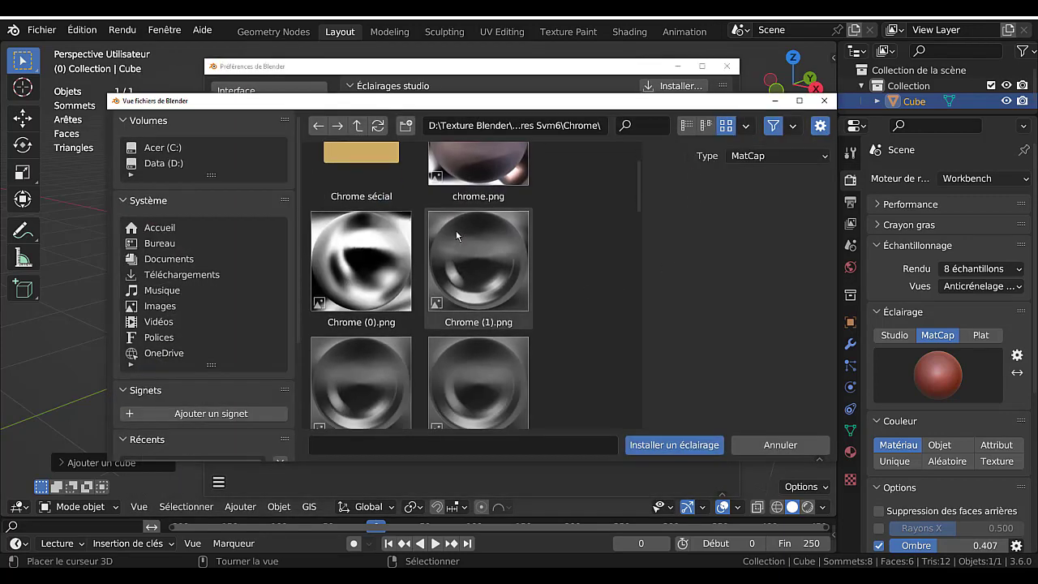
{"action": "scroll", "coordinate": [468, 262], "scroll_direction": "down", "scroll_amount": 15}
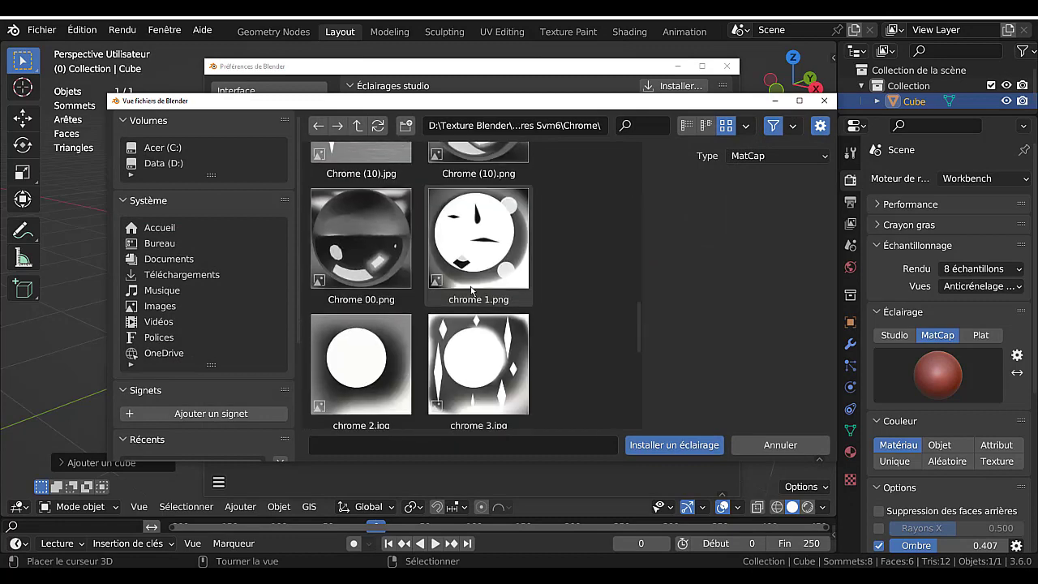
{"action": "scroll", "coordinate": [473, 299], "scroll_direction": "down", "scroll_amount": 3}
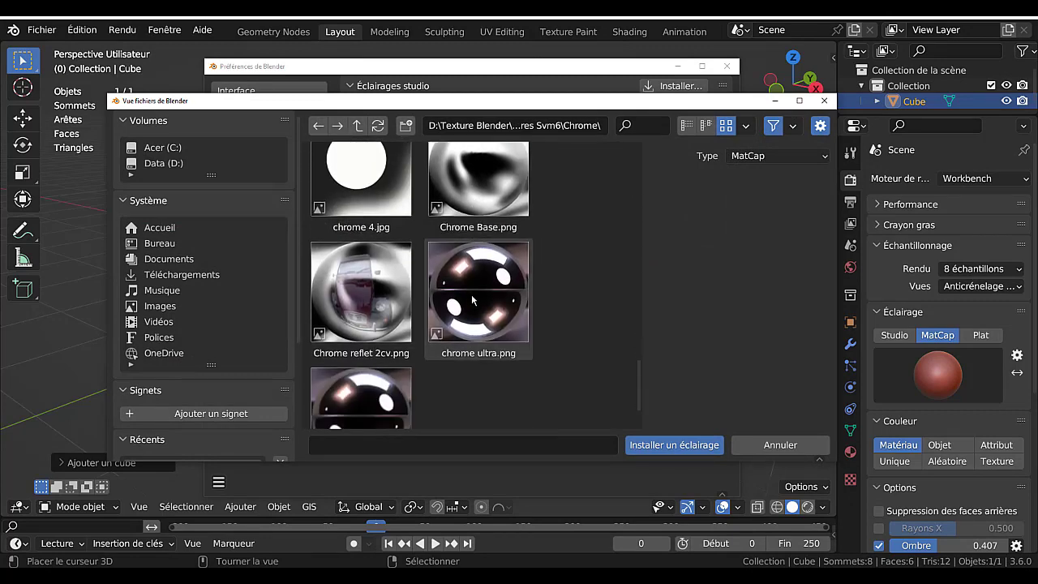
{"action": "scroll", "coordinate": [473, 302], "scroll_direction": "down", "scroll_amount": 2}
{"action": "left_click", "coordinate": [475, 260]}
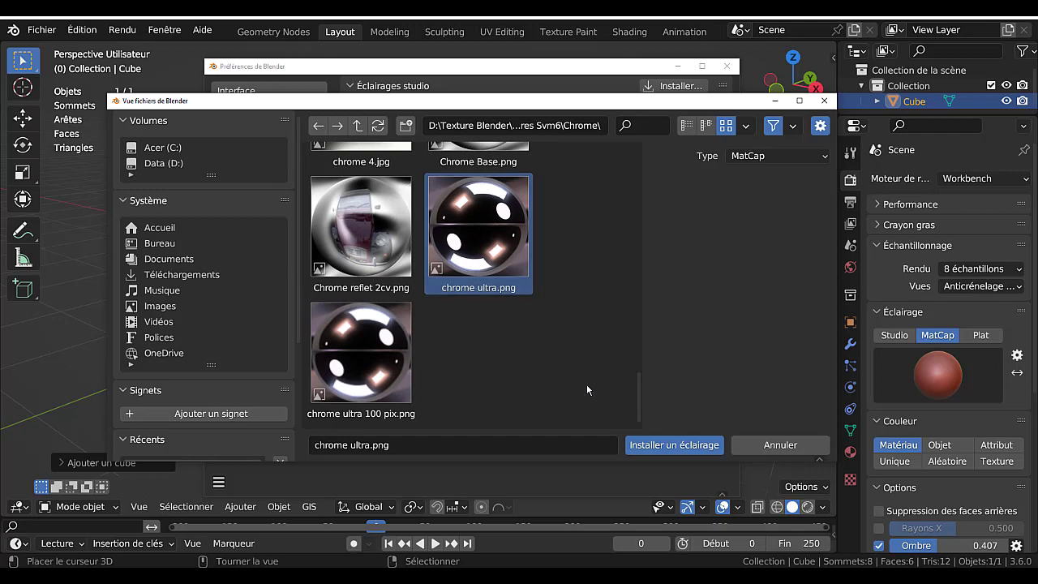
{"action": "left_click", "coordinate": [685, 443]}
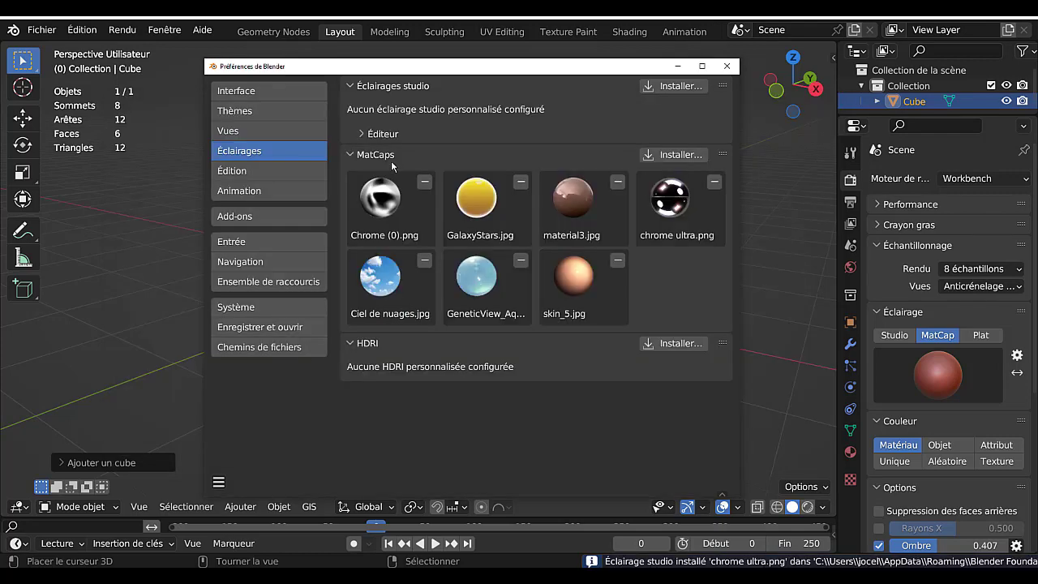
Apply the chrome ultra matcap to the scene lighting and inspect the cube in rendered viewport shading
{"action": "left_click", "coordinate": [924, 369]}
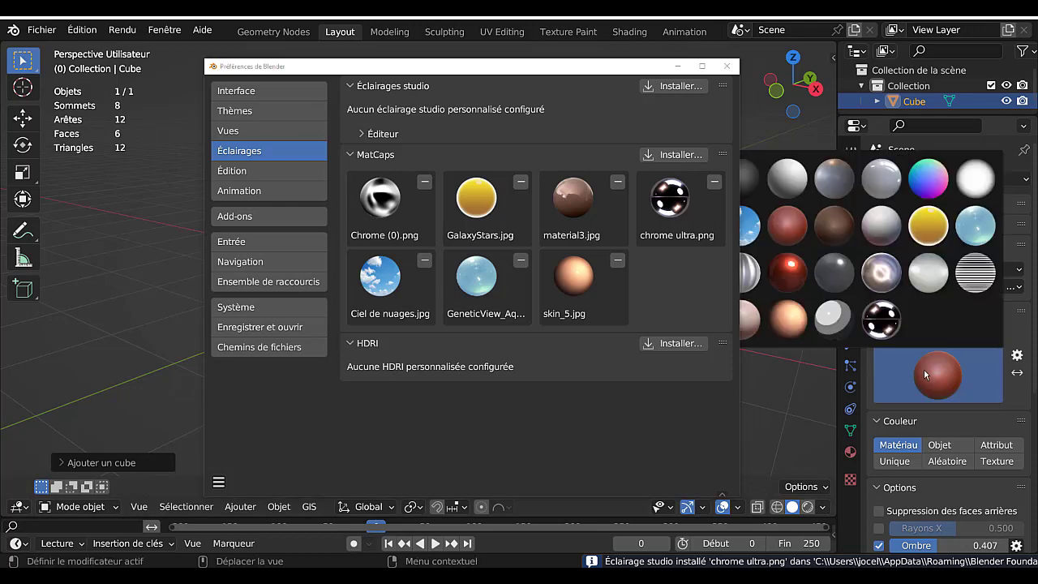
{"action": "left_click", "coordinate": [887, 327]}
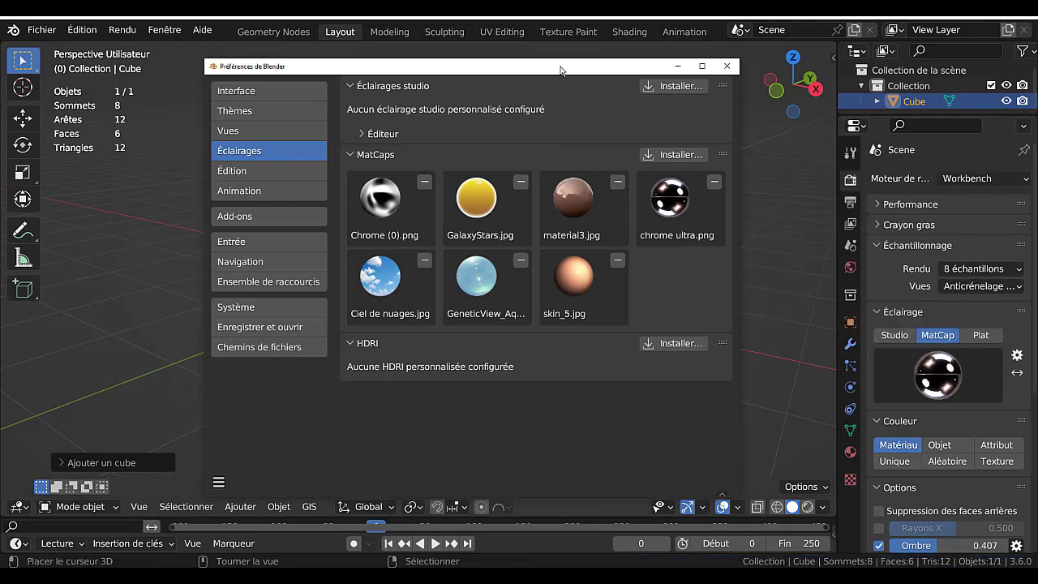
{"action": "left_click_drag", "start_coordinate": [559, 75], "coordinate": [515, 365]}
{"action": "left_click", "coordinate": [808, 507]}
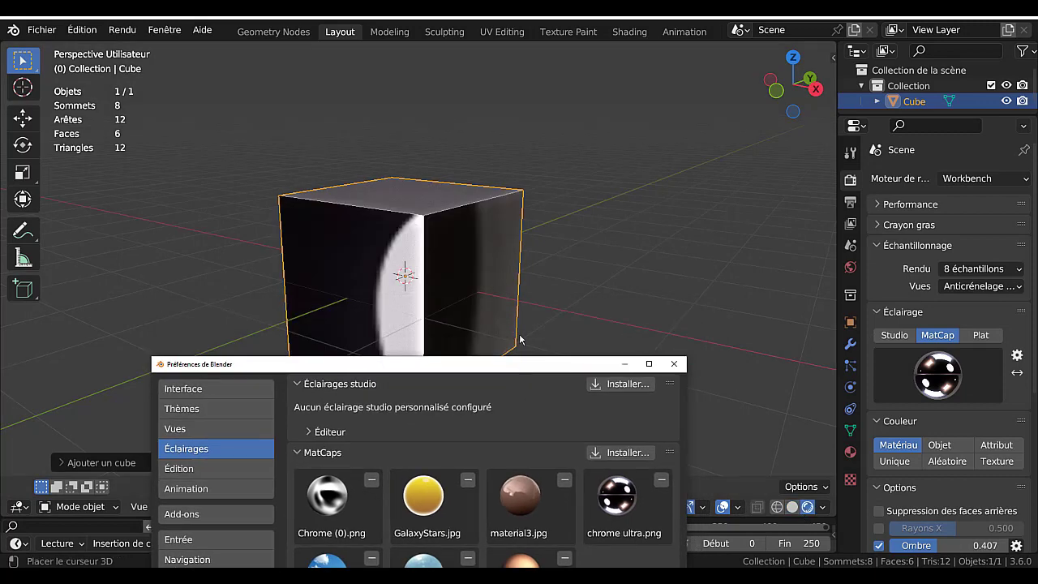
{"action": "scroll", "coordinate": [523, 281], "scroll_direction": "down", "scroll_amount": 2}
{"action": "mouse_move", "coordinate": [525, 274]}
{"action": "middle_mouse_down"}
{"action": "mouse_move", "coordinate": [561, 247]}
{"action": "mouse_move", "coordinate": [683, 318]}
{"action": "mouse_move", "coordinate": [632, 341]}
{"action": "mouse_move", "coordinate": [387, 328]}
{"action": "mouse_move", "coordinate": [302, 281]}
{"action": "mouse_move", "coordinate": [298, 250]}
{"action": "mouse_move", "coordinate": [351, 216]}
{"action": "mouse_move", "coordinate": [515, 199]}
{"action": "mouse_move", "coordinate": [544, 213]}
{"action": "mouse_move", "coordinate": [522, 227]}
{"action": "mouse_move", "coordinate": [563, 324]}
{"action": "middle_mouse_up"}
{"action": "middle_click_drag", "start_coordinate": [581, 236], "coordinate": [376, 299]}
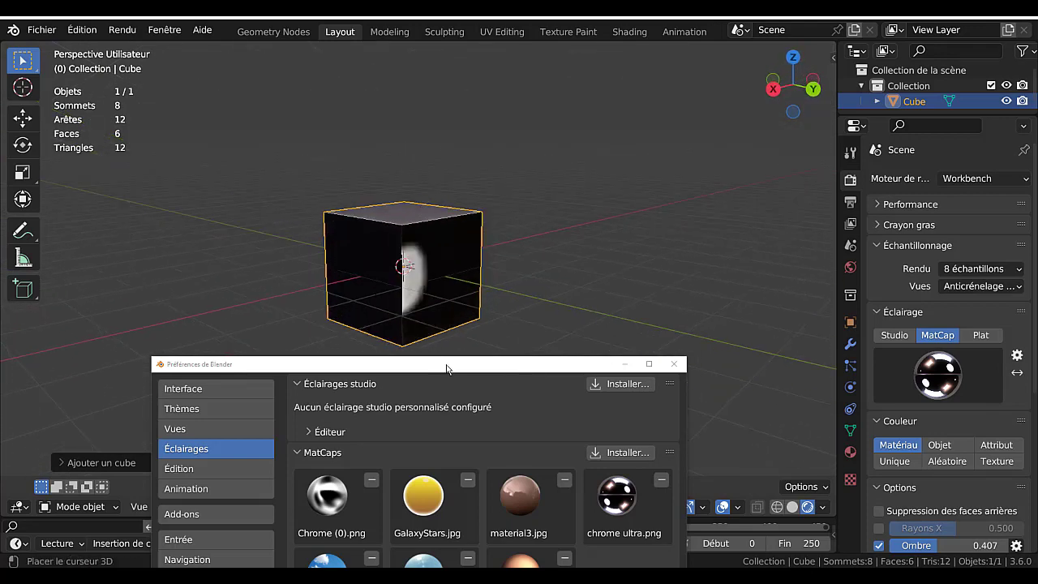
Remove chrome ultra.png from the custom matcaps and install Chrome Base.png from the Chrome folder in its place
{"action": "left_click_drag", "start_coordinate": [448, 365], "coordinate": [460, 159]}
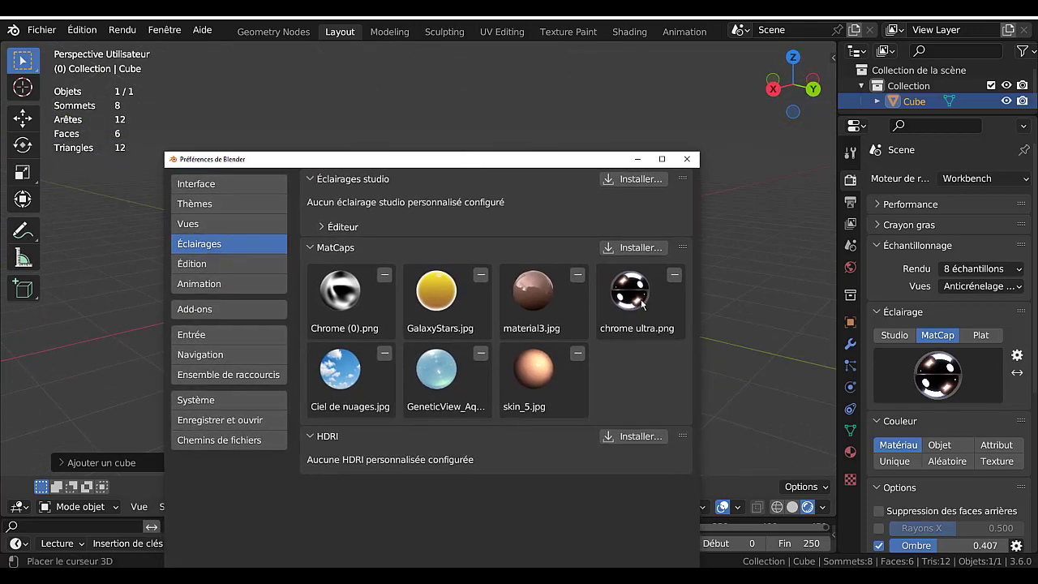
{"action": "left_click", "coordinate": [674, 277]}
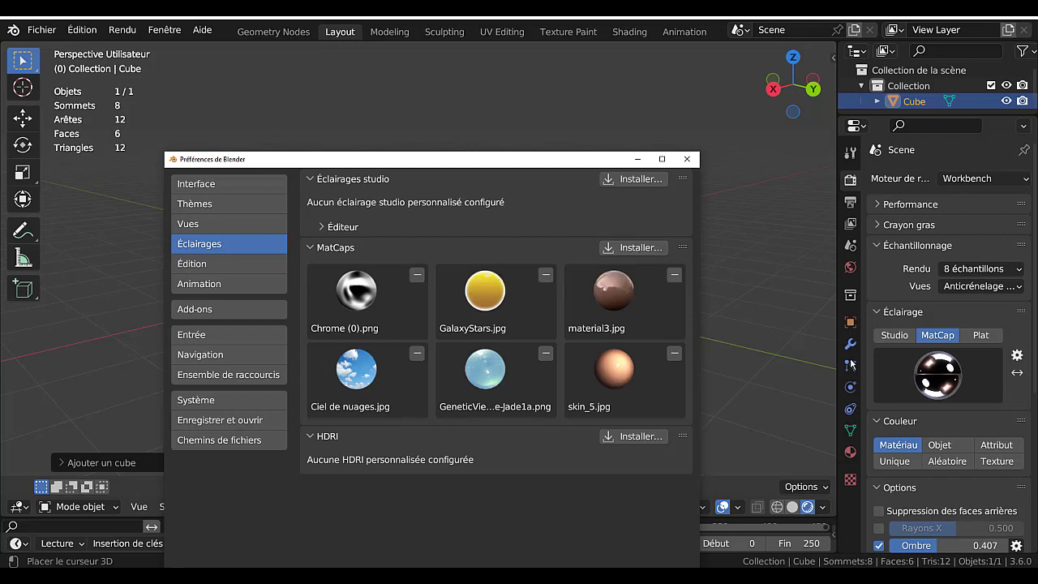
{"action": "left_click", "coordinate": [631, 247]}
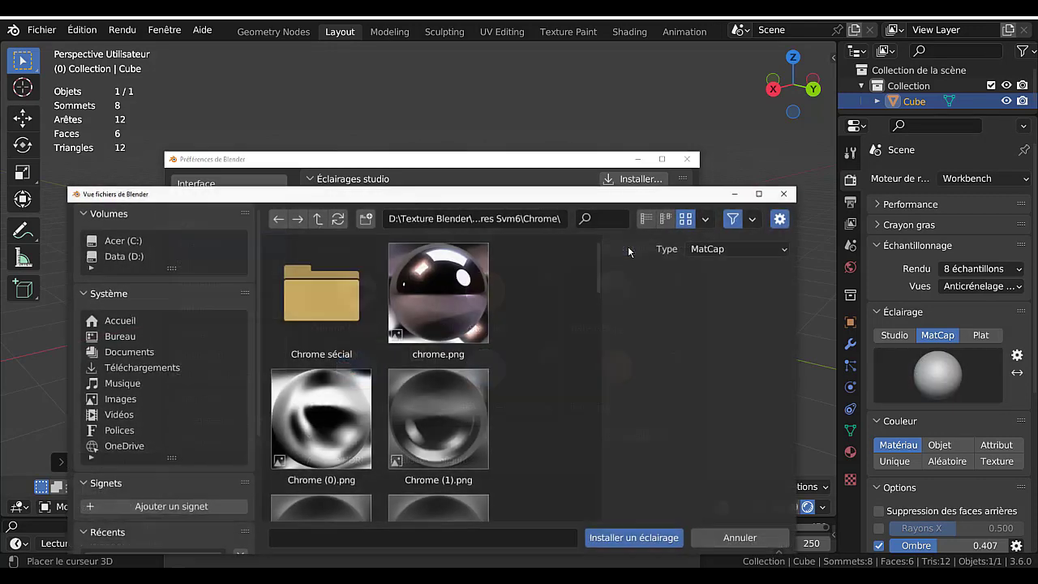
{"action": "left_click_drag", "start_coordinate": [494, 199], "coordinate": [511, 96]}
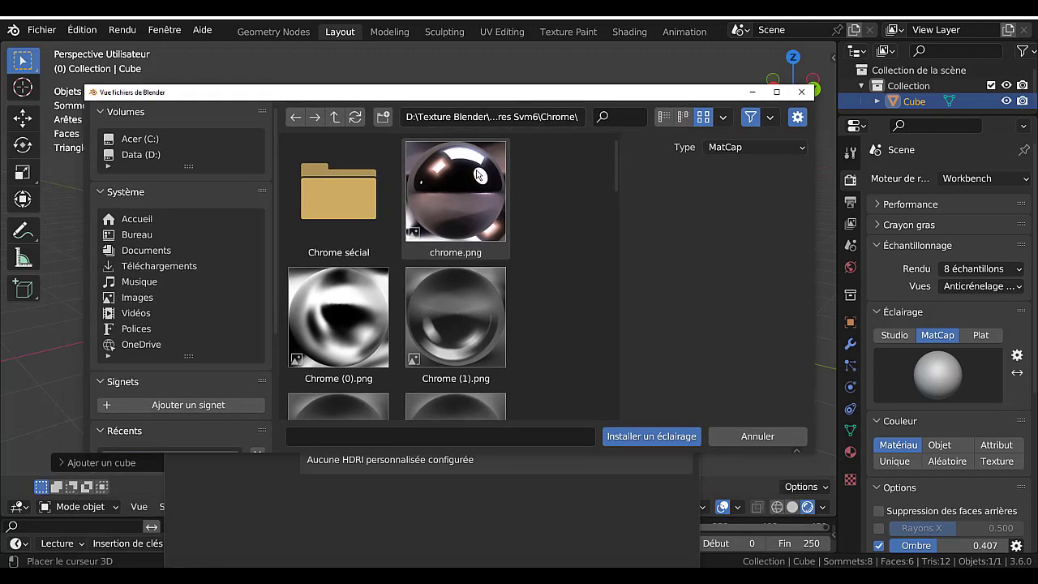
{"action": "scroll", "coordinate": [456, 303], "scroll_direction": "down", "scroll_amount": 10}
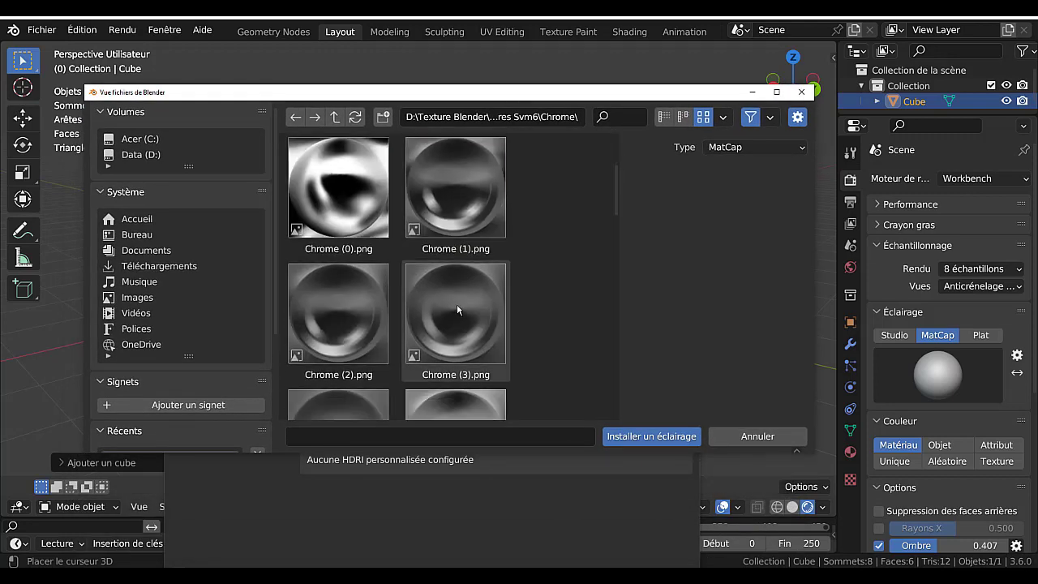
{"action": "scroll", "coordinate": [457, 313], "scroll_direction": "down", "scroll_amount": 8}
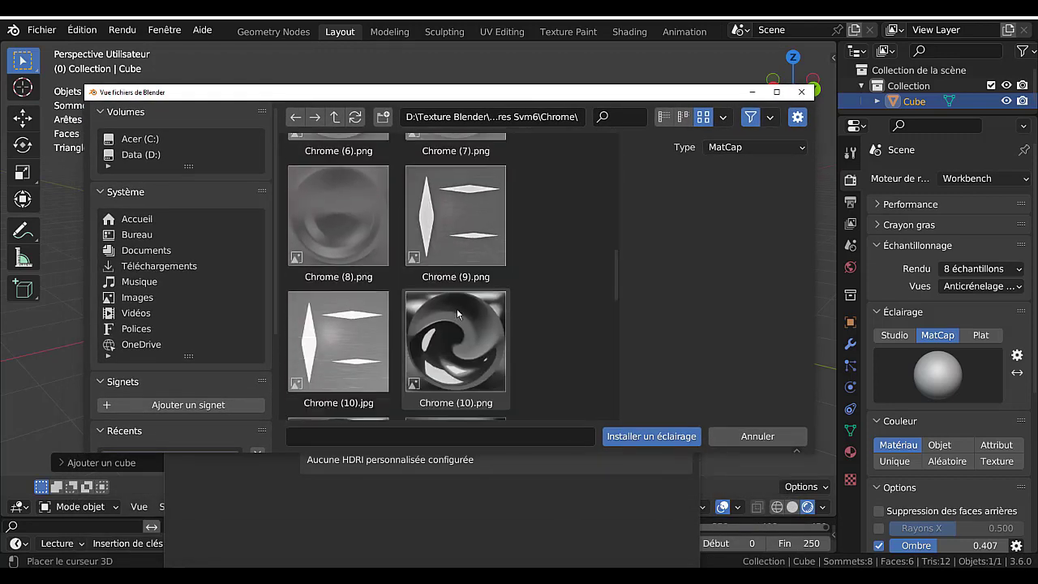
{"action": "scroll", "coordinate": [457, 314], "scroll_direction": "down", "scroll_amount": 8}
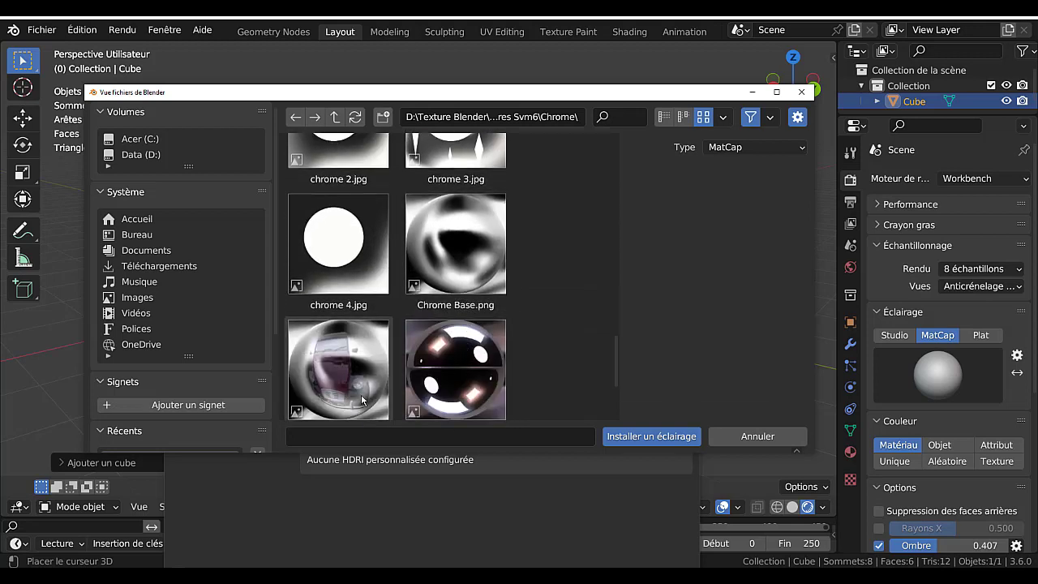
{"action": "scroll", "coordinate": [479, 373], "scroll_direction": "down", "scroll_amount": 2}
{"action": "scroll", "coordinate": [483, 379], "scroll_direction": "down", "scroll_amount": 1}
{"action": "scroll", "coordinate": [483, 379], "scroll_direction": "up", "scroll_amount": 3}
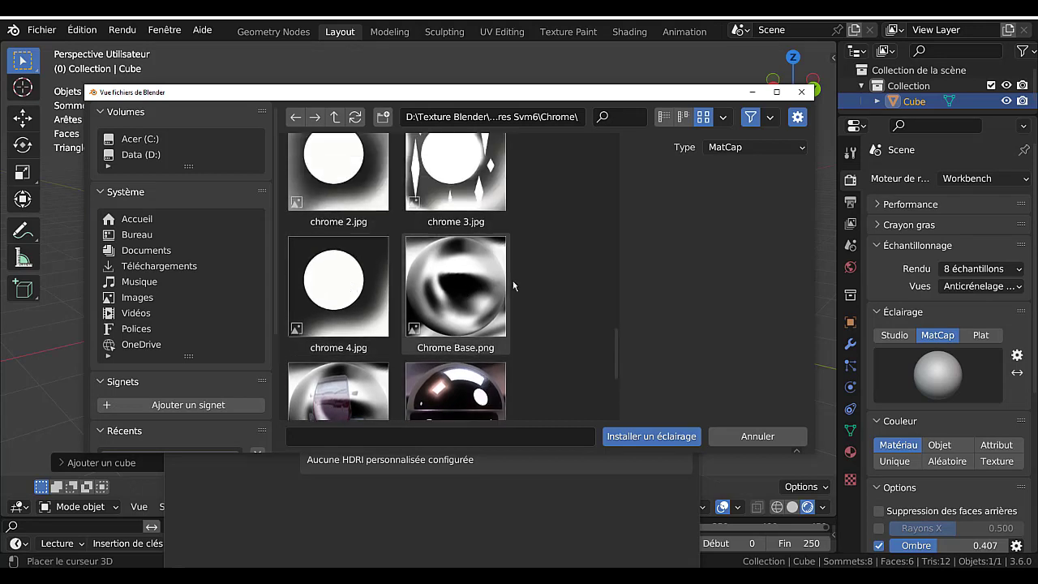
{"action": "left_click", "coordinate": [469, 289]}
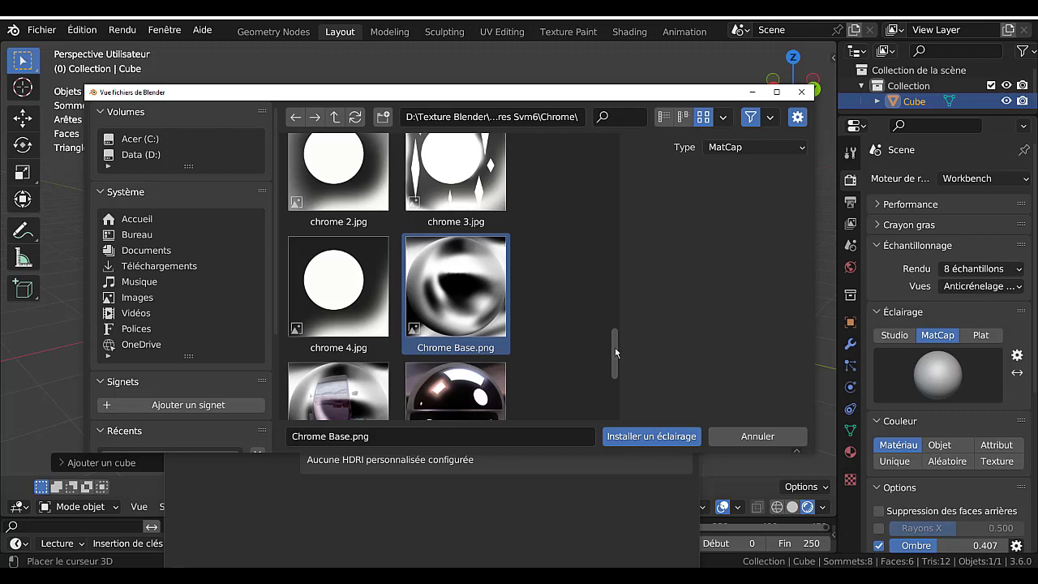
{"action": "left_click", "coordinate": [646, 436]}
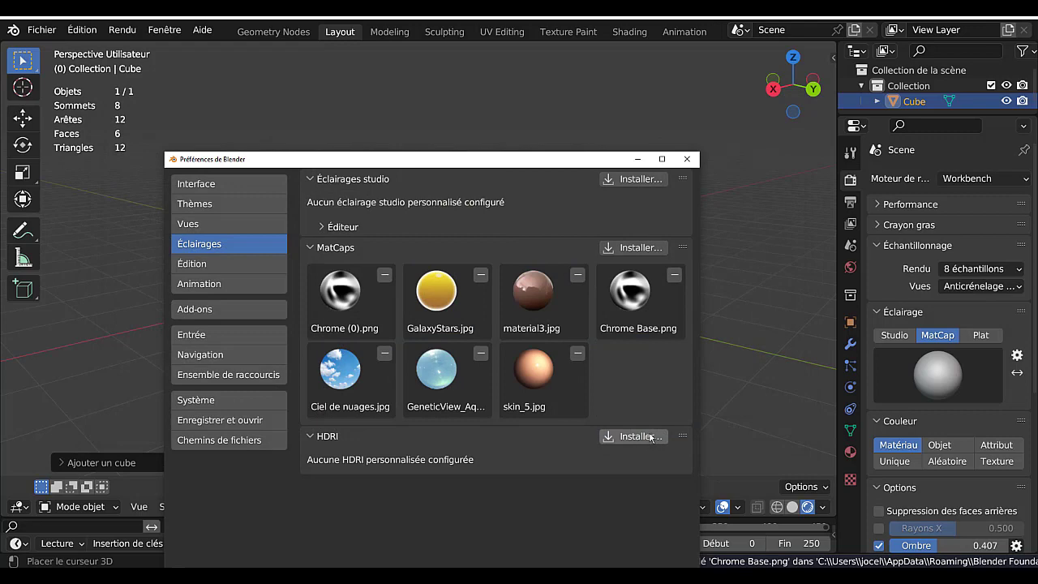
Apply the Chrome Base matcap to the scene lighting and inspect its reflections on the cube
{"action": "left_click_drag", "start_coordinate": [619, 162], "coordinate": [641, 367]}
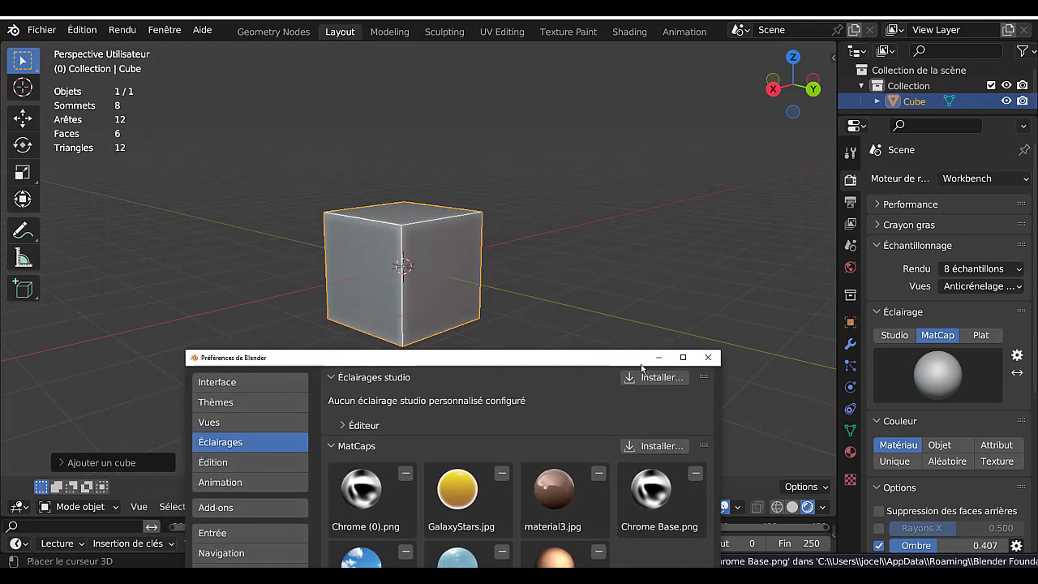
{"action": "left_click", "coordinate": [976, 392]}
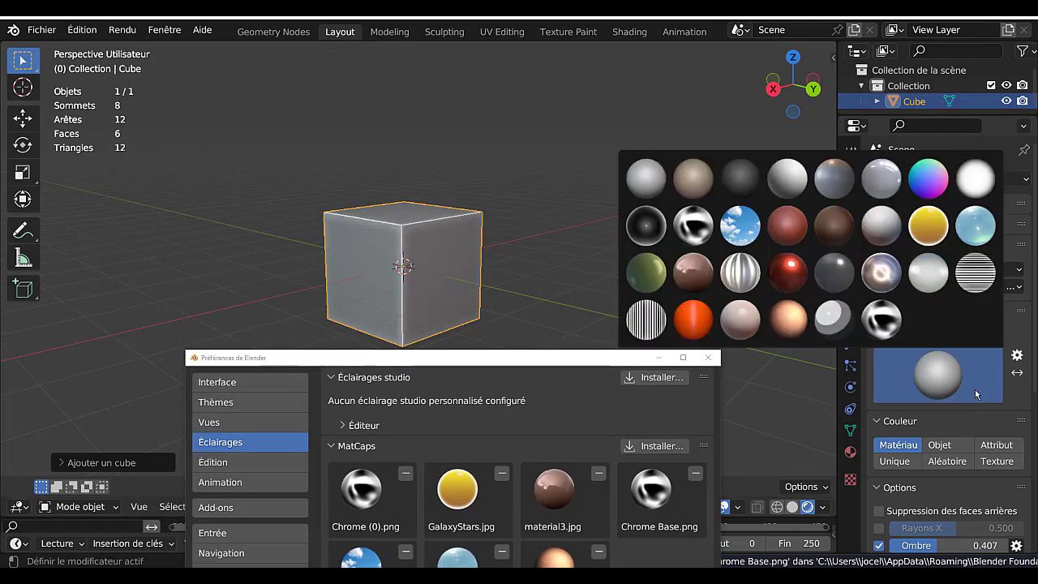
{"action": "left_click", "coordinate": [883, 325]}
{"action": "middle_click_drag", "start_coordinate": [619, 297], "coordinate": [570, 347]}
{"action": "left_click_drag", "start_coordinate": [541, 358], "coordinate": [549, 106]}
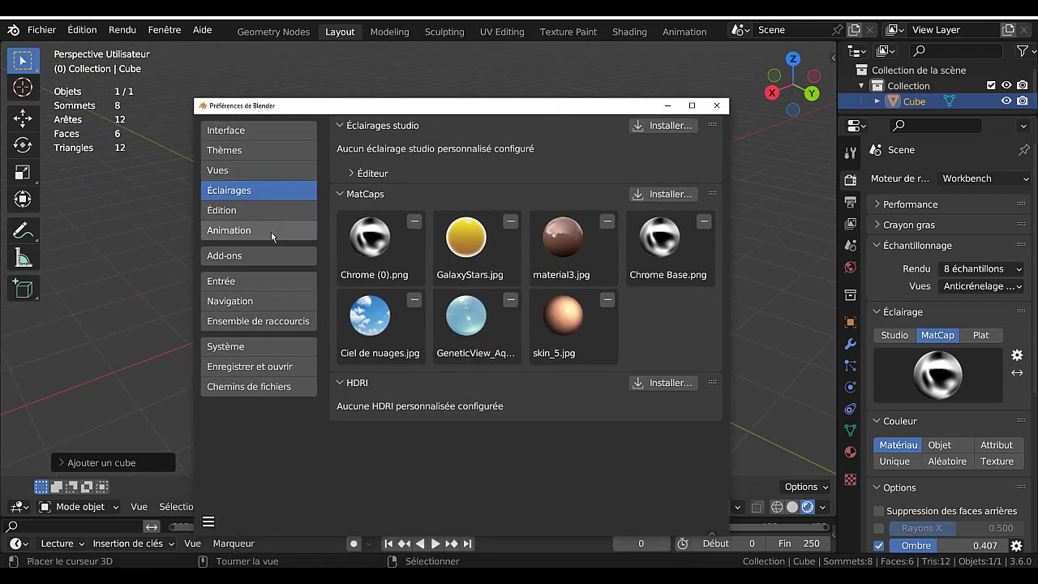
Switch to File Explorer and open the Texture Blender folder on the Data (D:) drive in a maximised window
{"action": "mouse_move", "coordinate": [528, 576]}
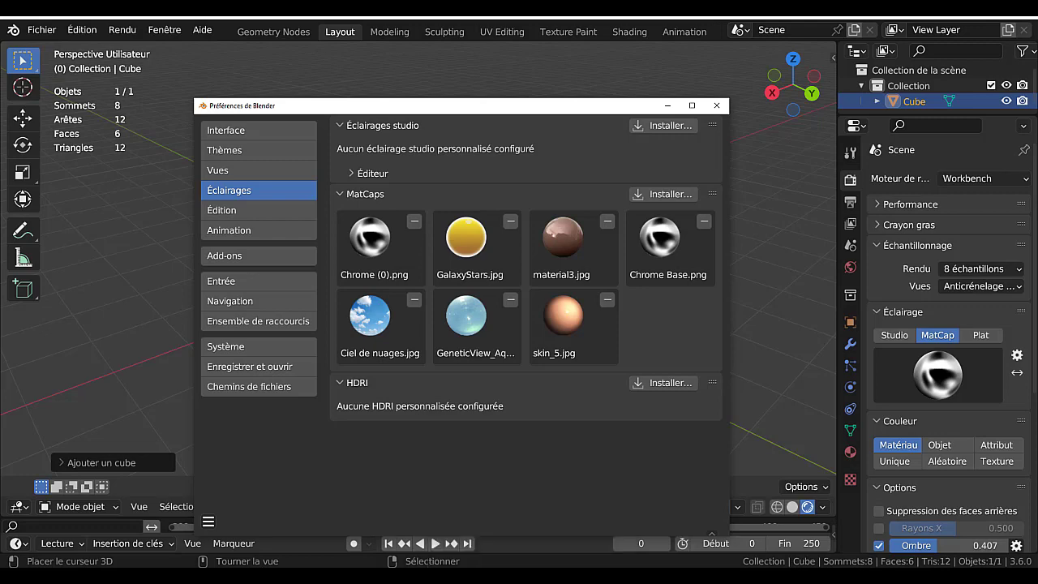
{"action": "left_click", "coordinate": [90, 576]}
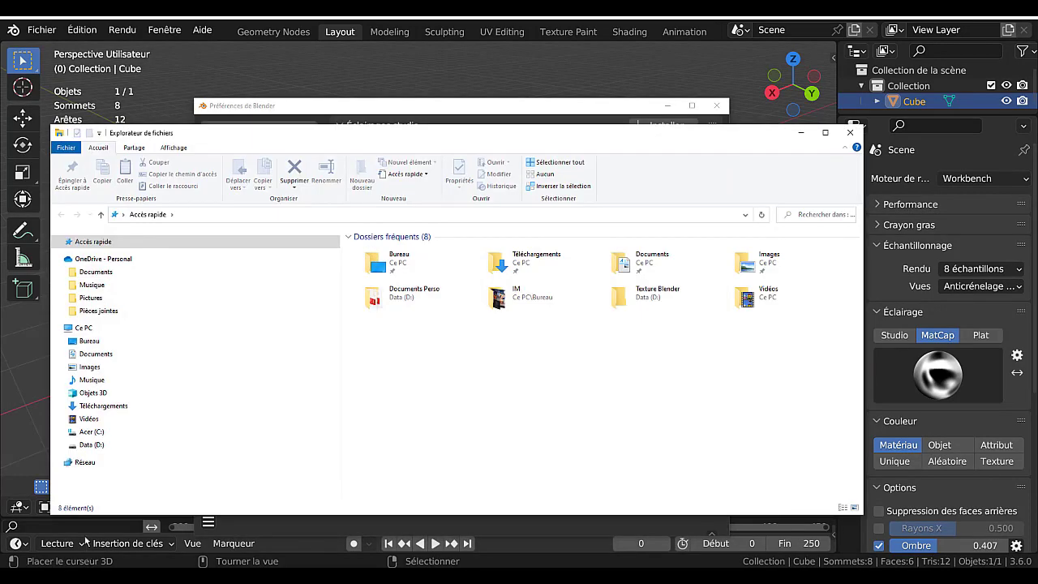
{"action": "left_click", "coordinate": [85, 332]}
{"action": "left_click", "coordinate": [716, 374]}
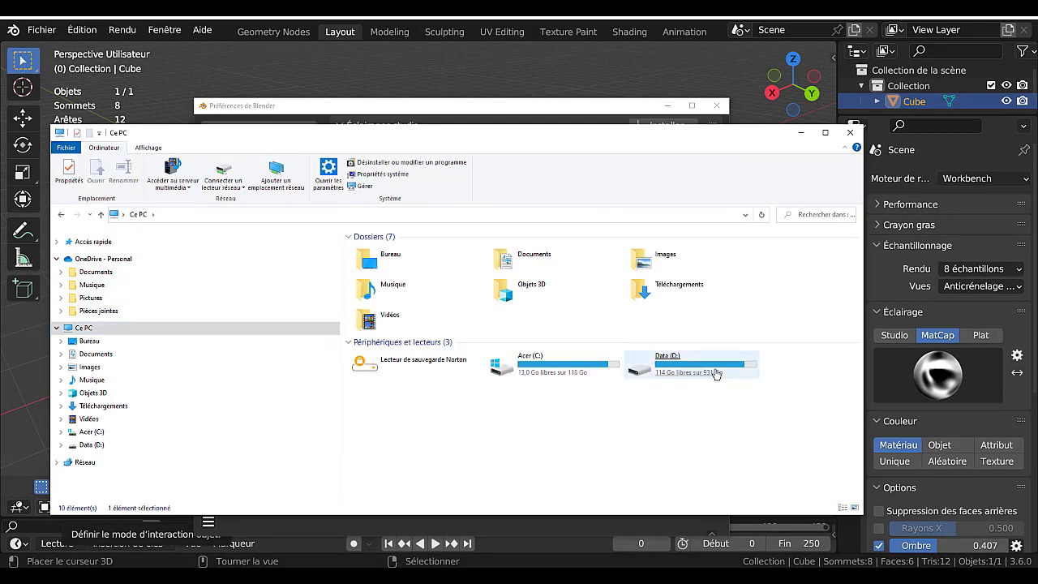
{"action": "double_click", "coordinate": [716, 374]}
{"action": "left_click", "coordinate": [384, 421]}
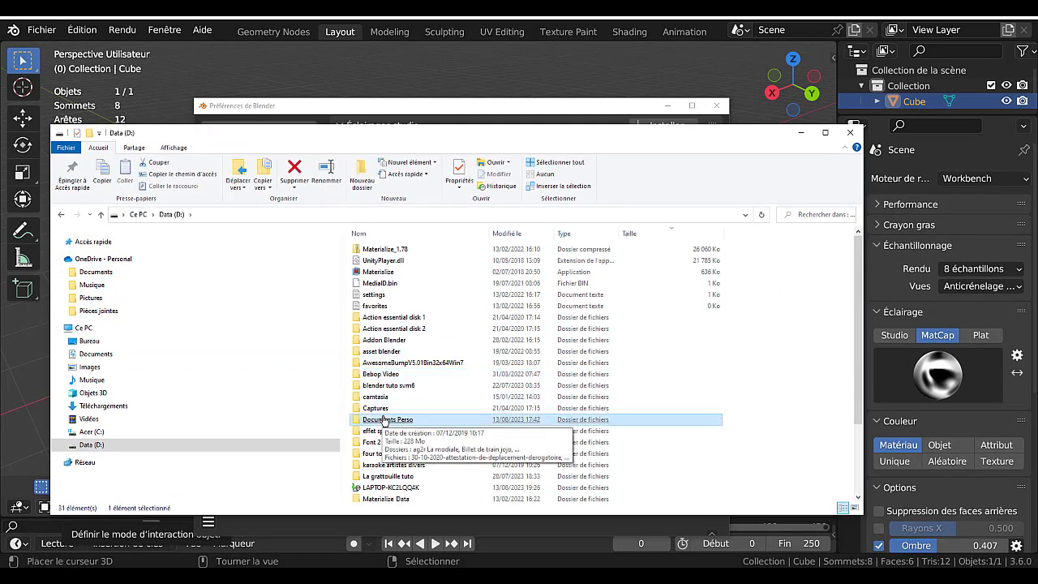
{"action": "scroll", "coordinate": [383, 420], "scroll_direction": "down", "scroll_amount": 3}
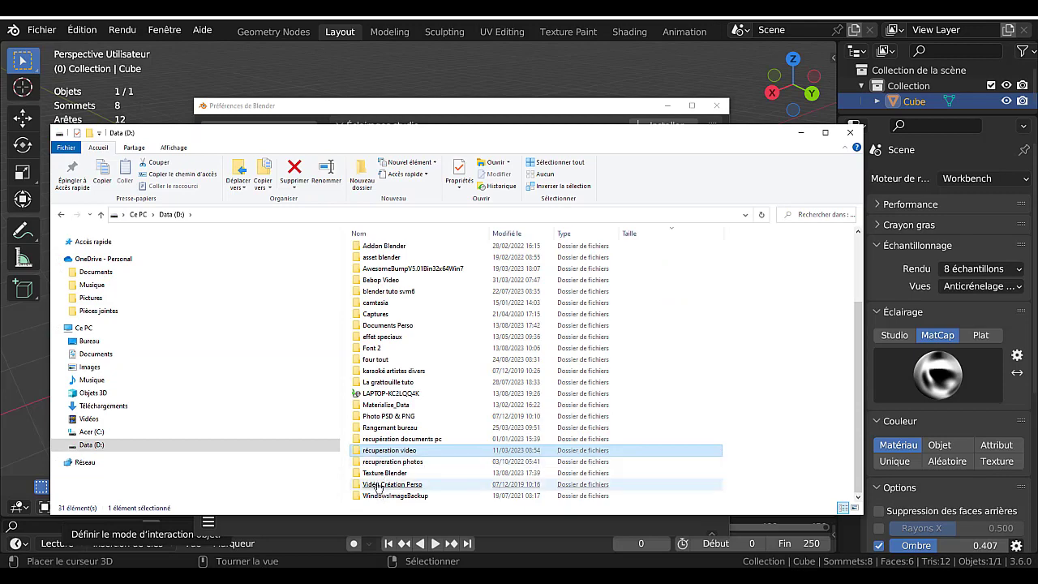
{"action": "left_click", "coordinate": [375, 476]}
{"action": "double_click", "coordinate": [375, 477]}
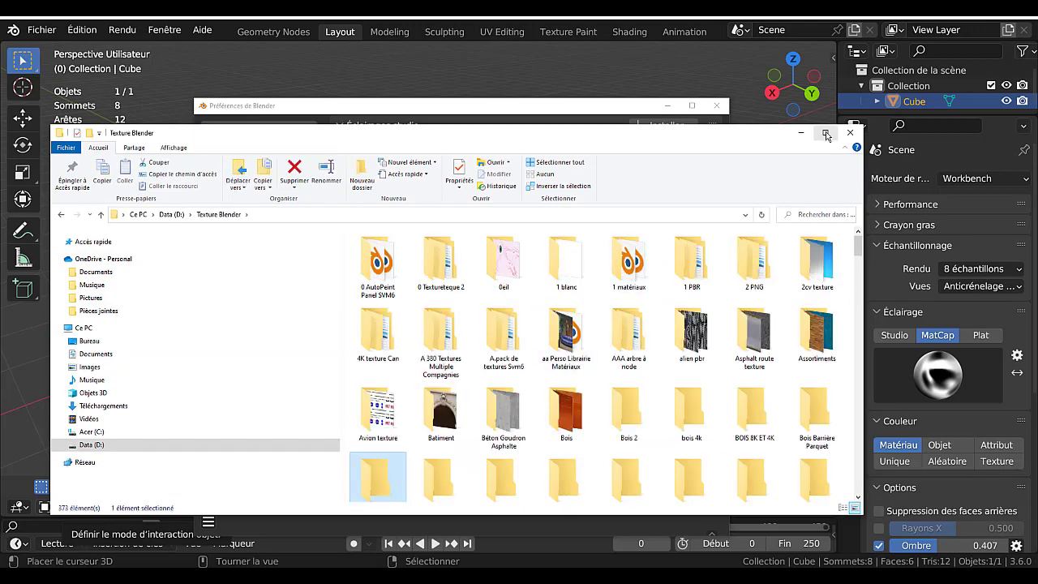
{"action": "left_click", "coordinate": [825, 132]}
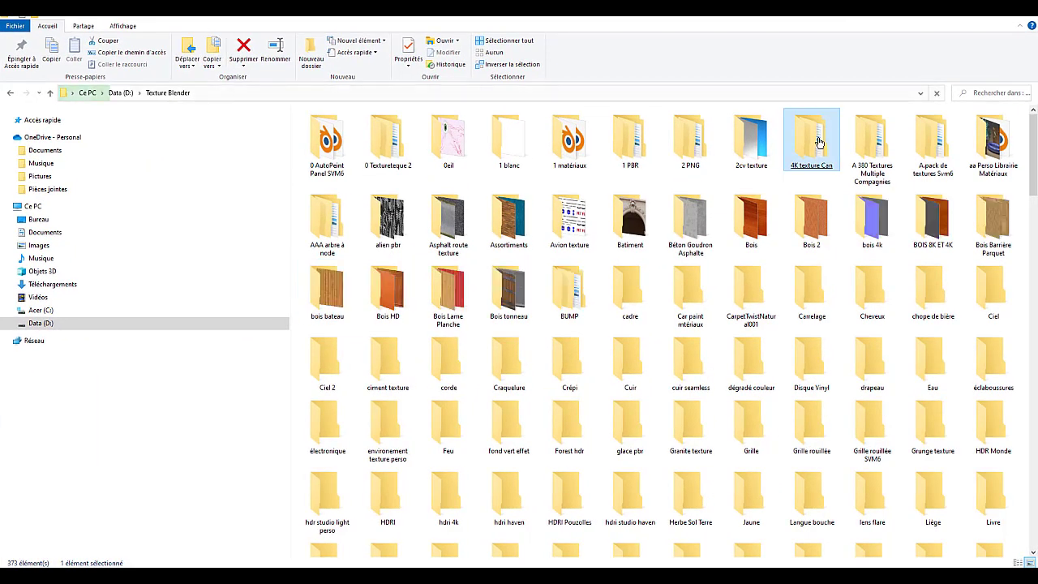
{"action": "left_click", "coordinate": [1020, 236]}
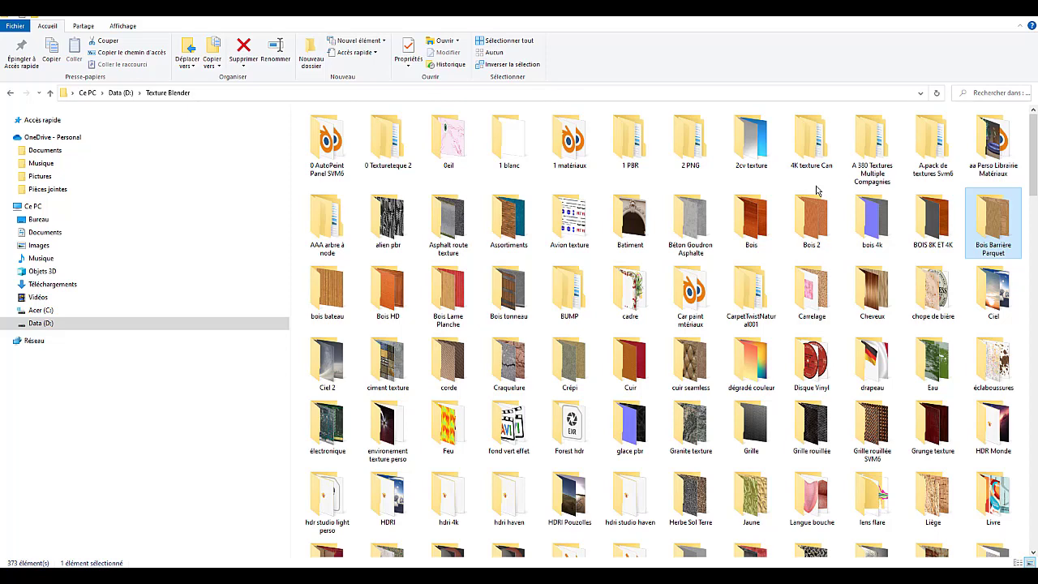
Open the Muticolor folder inside A.pack de textures Svm6
{"action": "key", "text": "alt+Tab"}
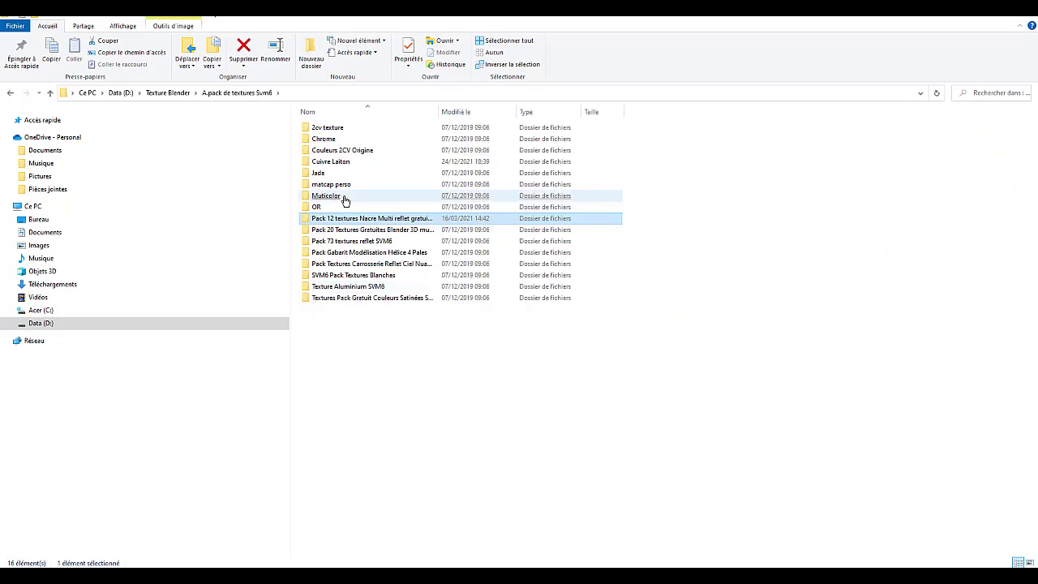
{"action": "left_click", "coordinate": [323, 173]}
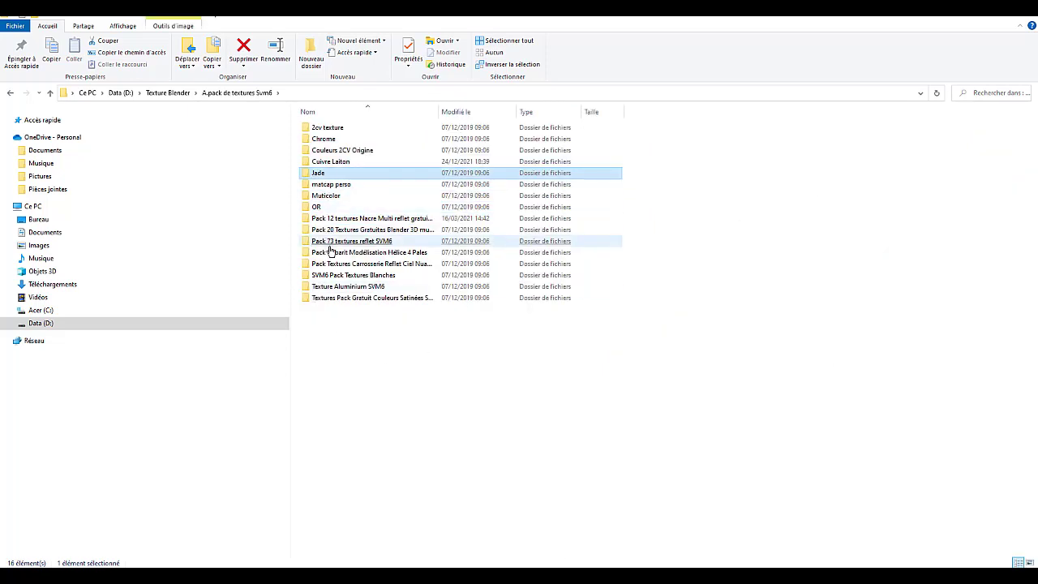
{"action": "left_click", "coordinate": [326, 275]}
{"action": "left_click", "coordinate": [324, 197]}
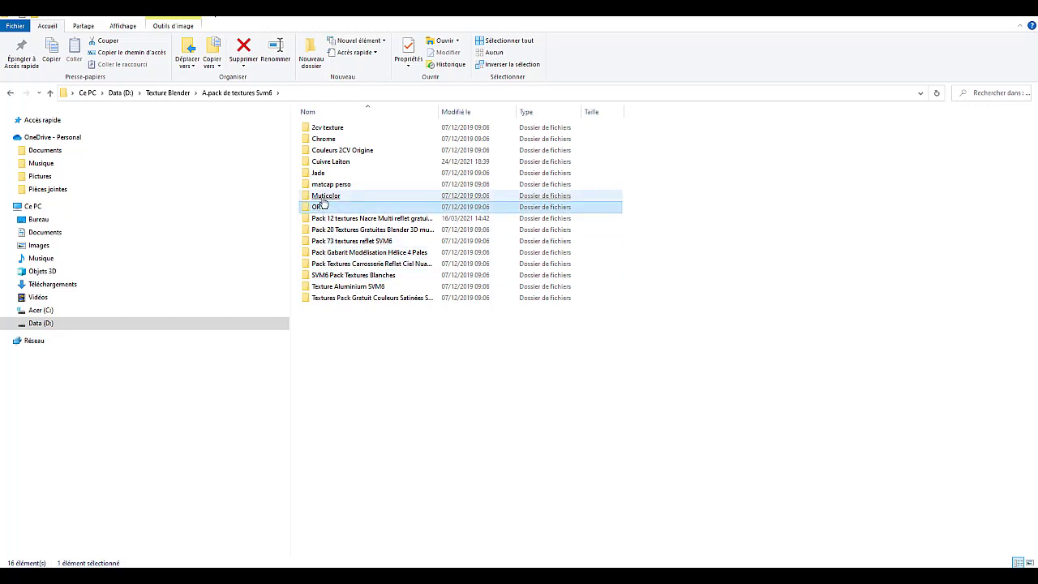
{"action": "double_click", "coordinate": [324, 197]}
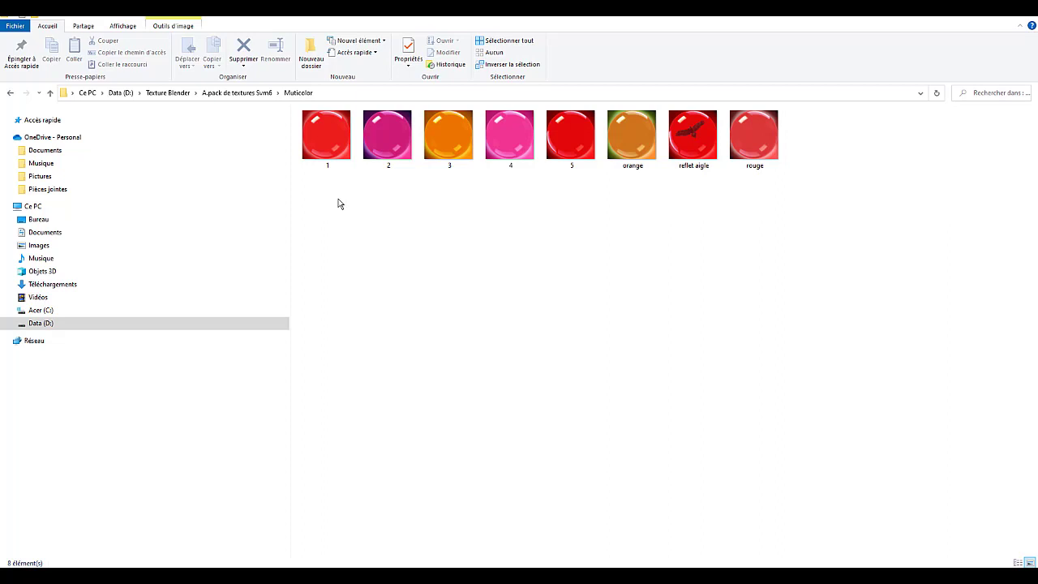
Preview the reflet aigle image at full size in the image viewer and copy its file
{"action": "left_click", "coordinate": [328, 144]}
{"action": "left_click", "coordinate": [378, 145]}
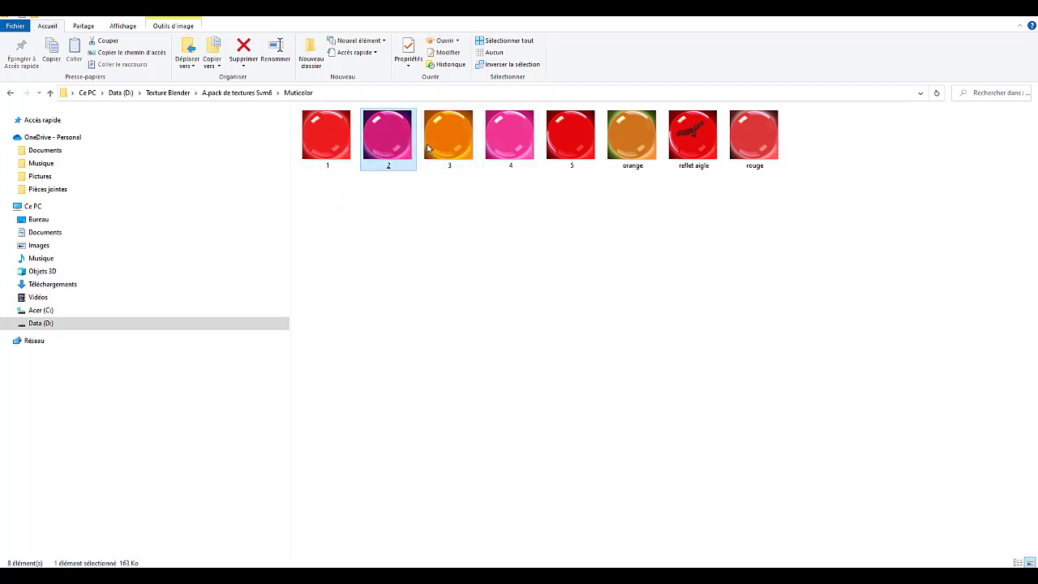
{"action": "left_click", "coordinate": [675, 140]}
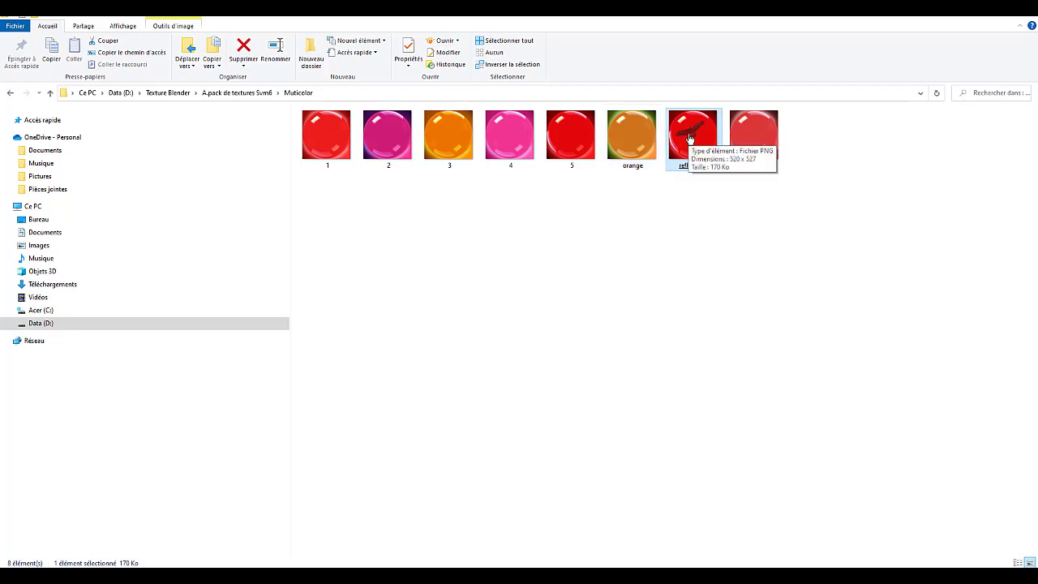
{"action": "double_click", "coordinate": [691, 139]}
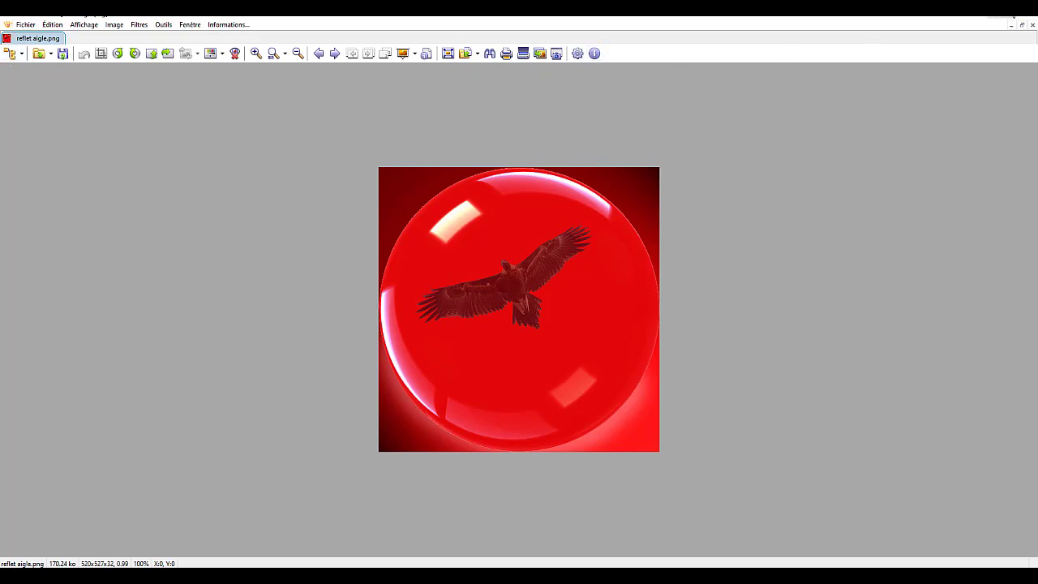
{"action": "key", "text": "Escape"}
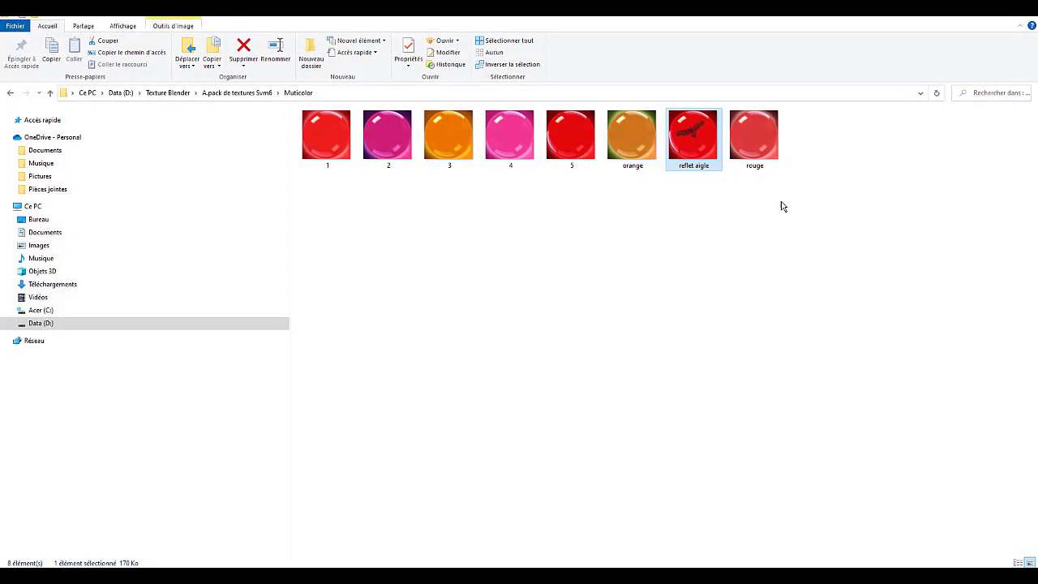
{"action": "right_click", "coordinate": [695, 139]}
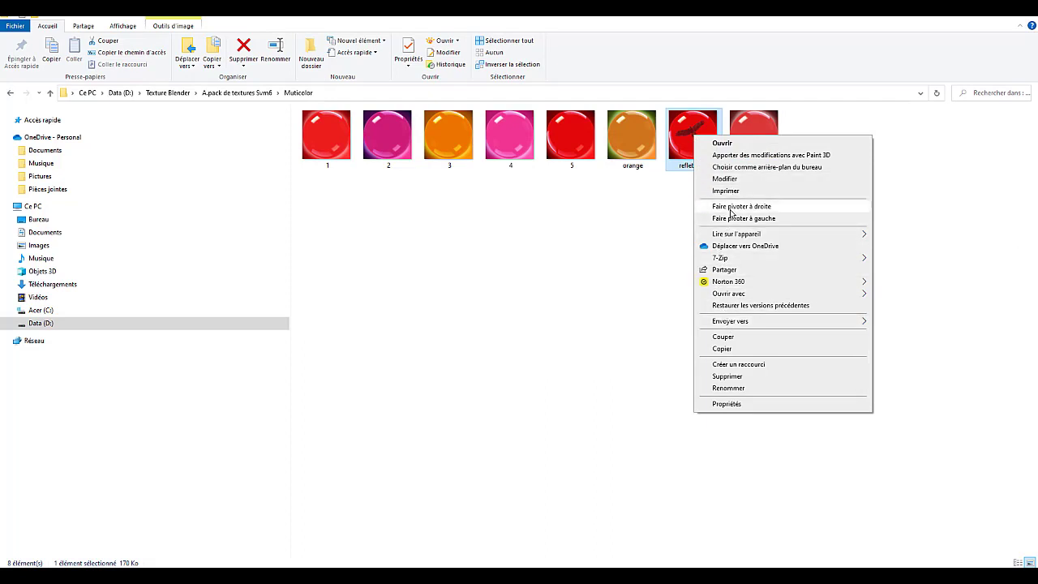
{"action": "left_click", "coordinate": [722, 349]}
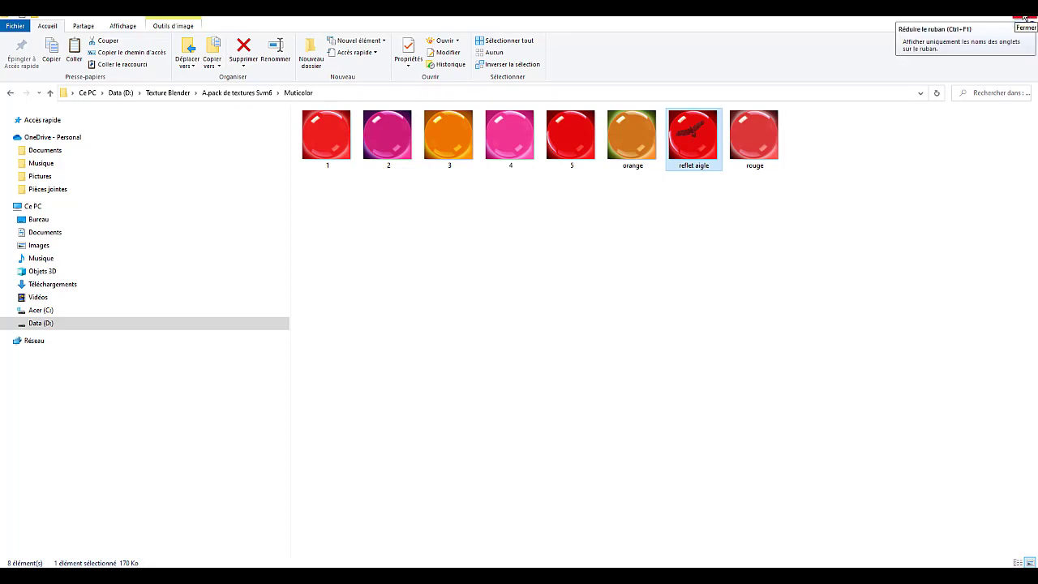
Look through the gold textures in the OR folder and return to A.pack de textures Svm6
{"action": "left_click", "coordinate": [11, 94]}
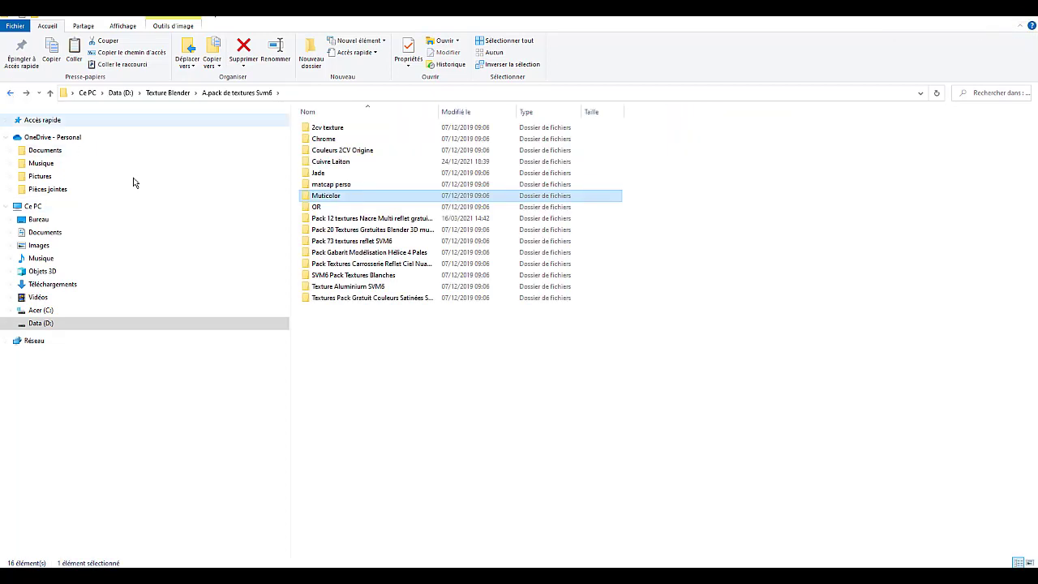
{"action": "left_click", "coordinate": [317, 207]}
{"action": "double_click", "coordinate": [316, 207]}
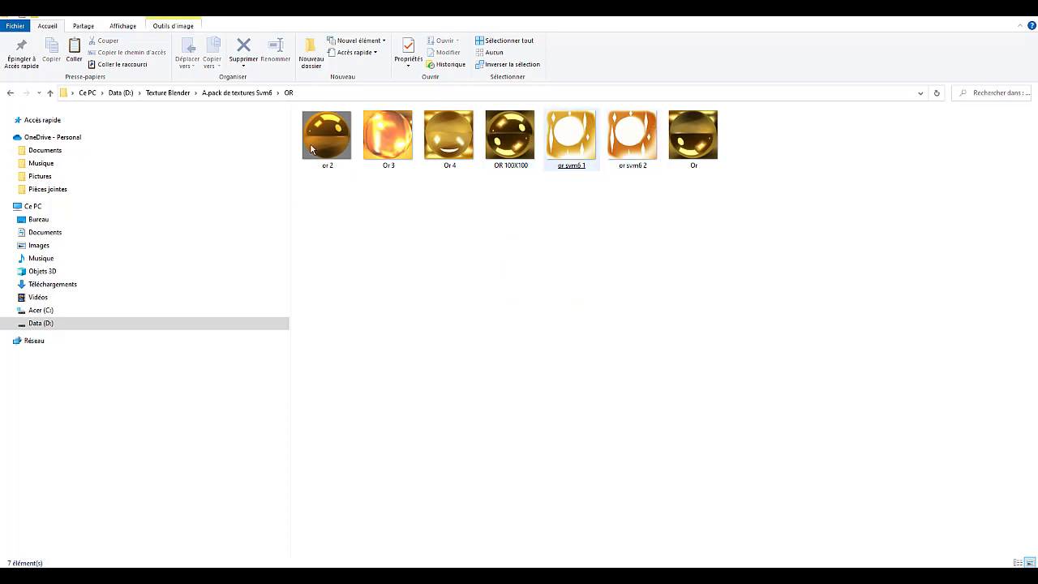
{"action": "left_click", "coordinate": [11, 94]}
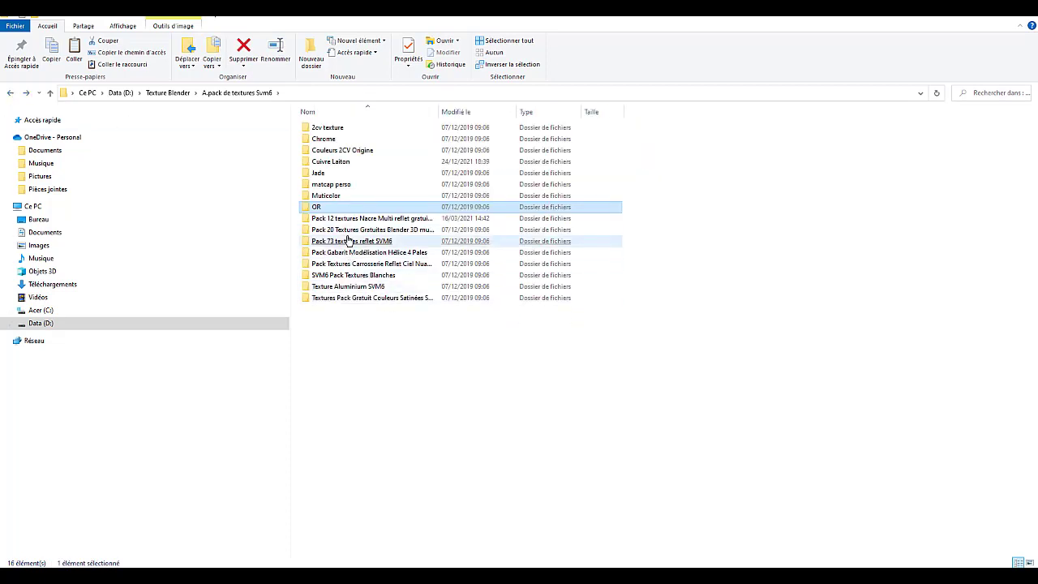
Copy image 15 from the Pack 20 Textures Gratuites Blender 3D muti reflet folder to the desktop
{"action": "left_click", "coordinate": [341, 232]}
{"action": "double_click", "coordinate": [341, 232]}
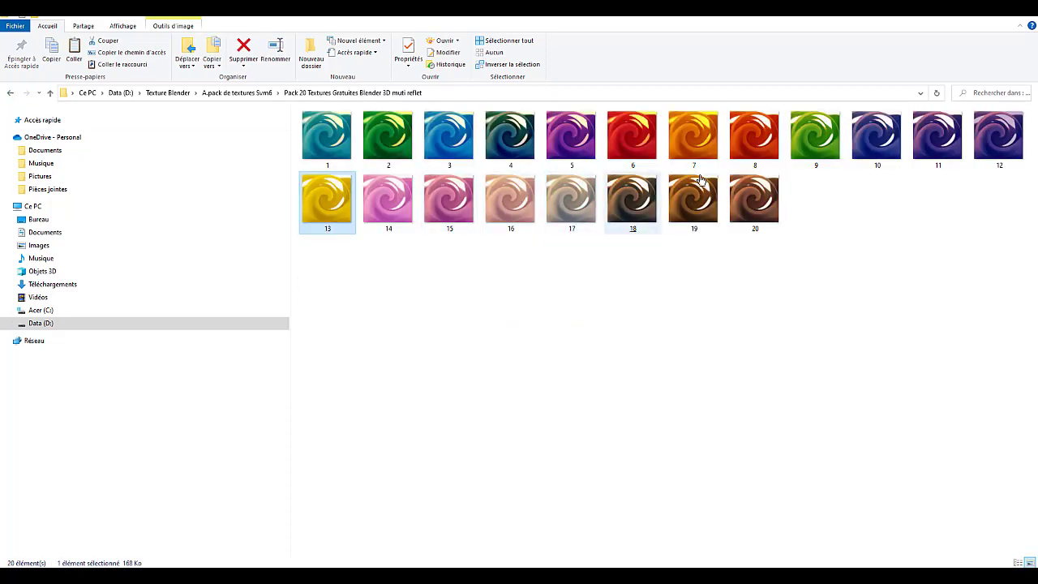
{"action": "left_click", "coordinate": [694, 199]}
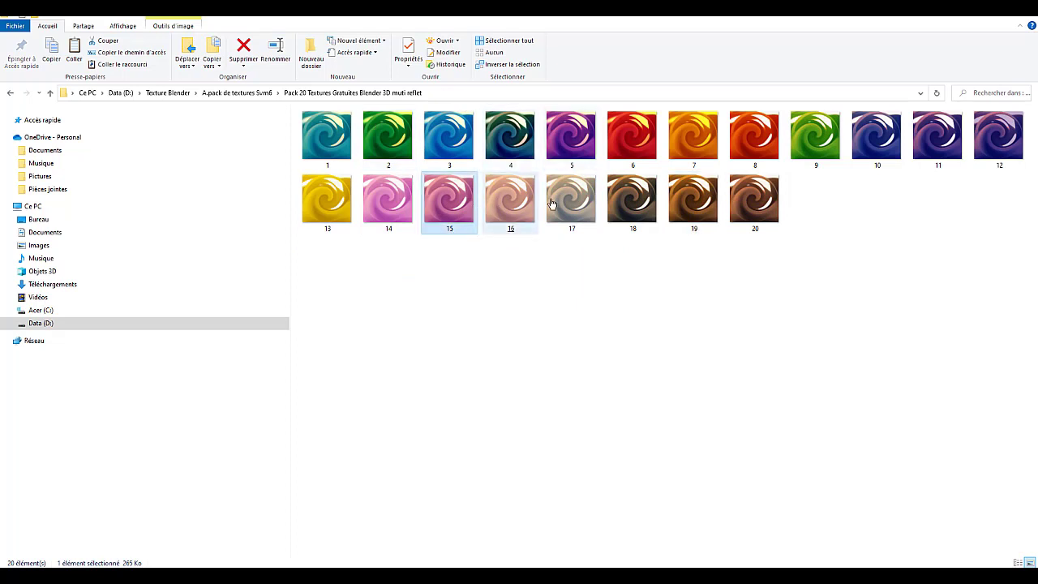
{"action": "right_click", "coordinate": [452, 203]}
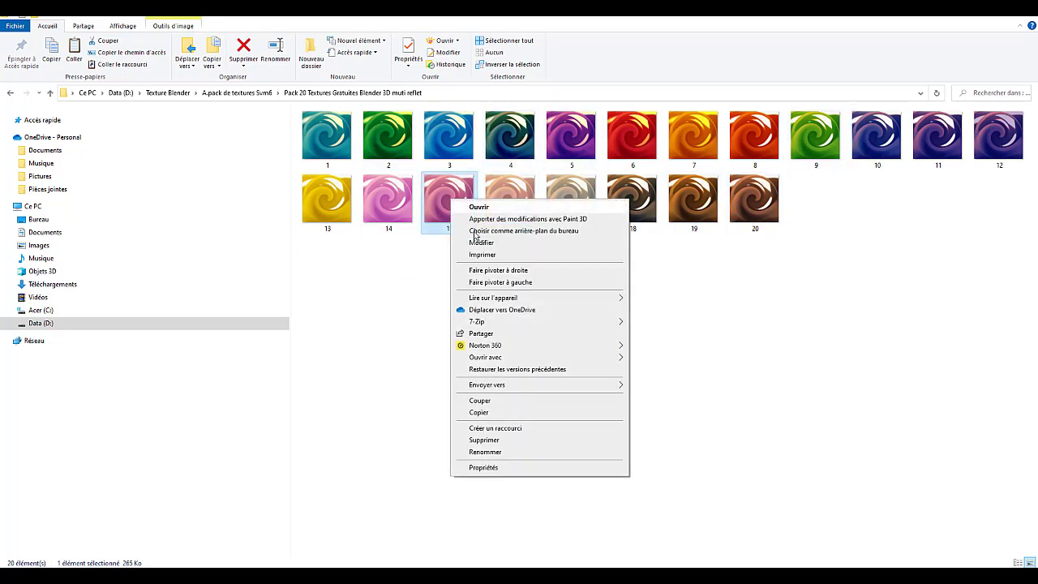
{"action": "left_click", "coordinate": [479, 413]}
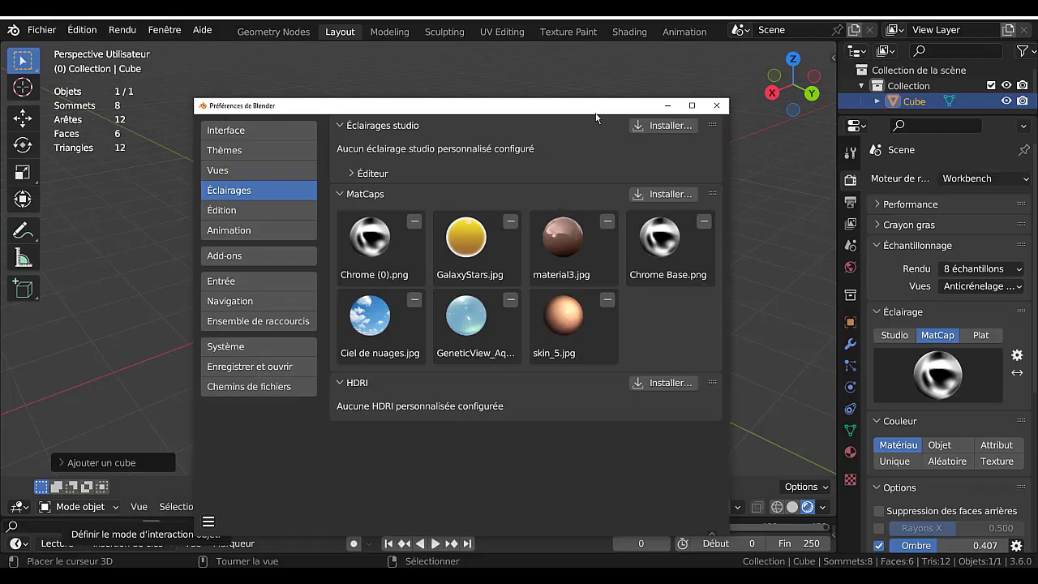
{"action": "left_click_drag", "start_coordinate": [597, 118], "coordinate": [619, 77]}
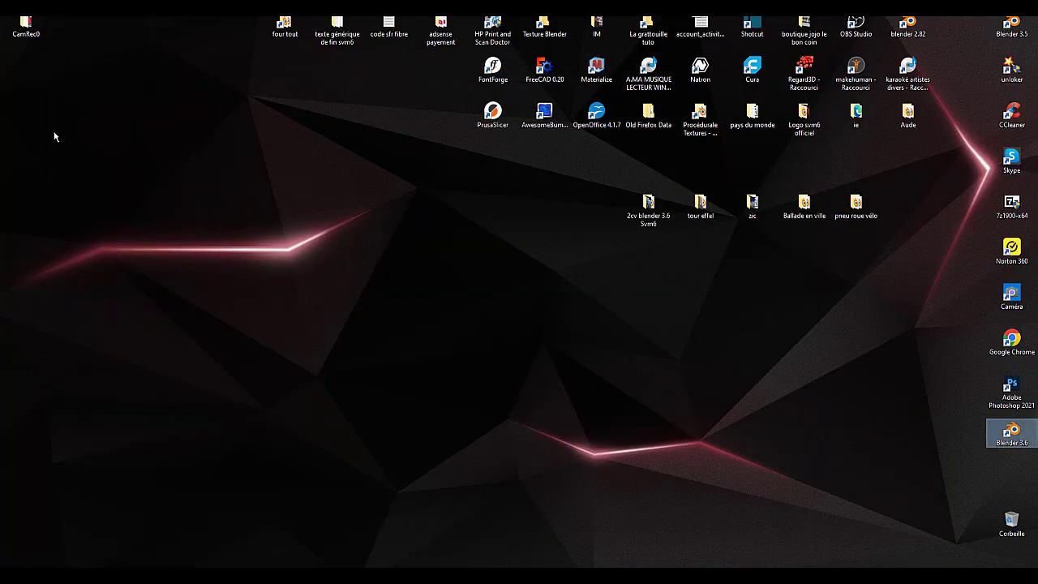
{"action": "right_click", "coordinate": [53, 133]}
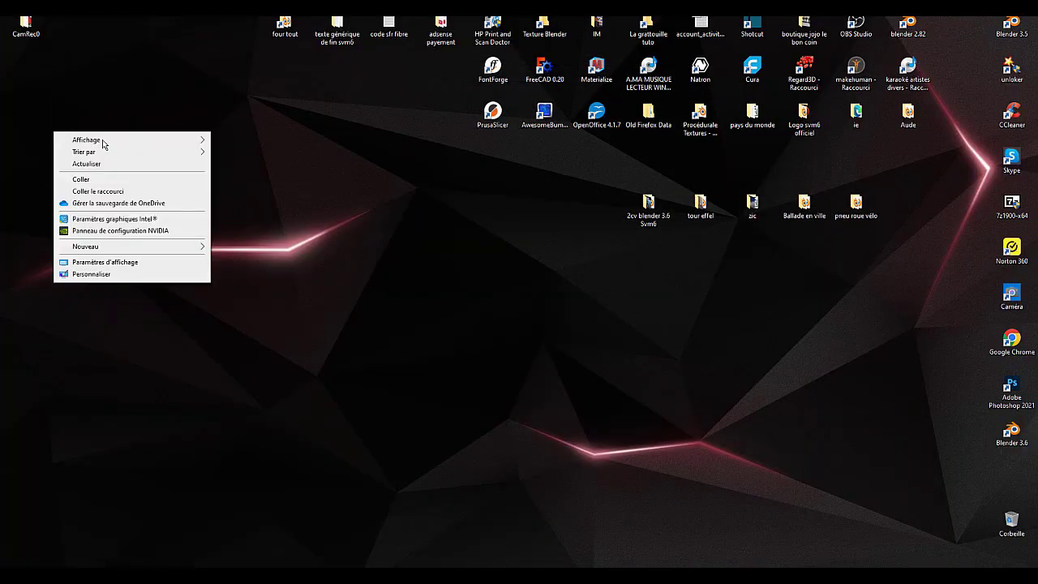
{"action": "left_click", "coordinate": [81, 180]}
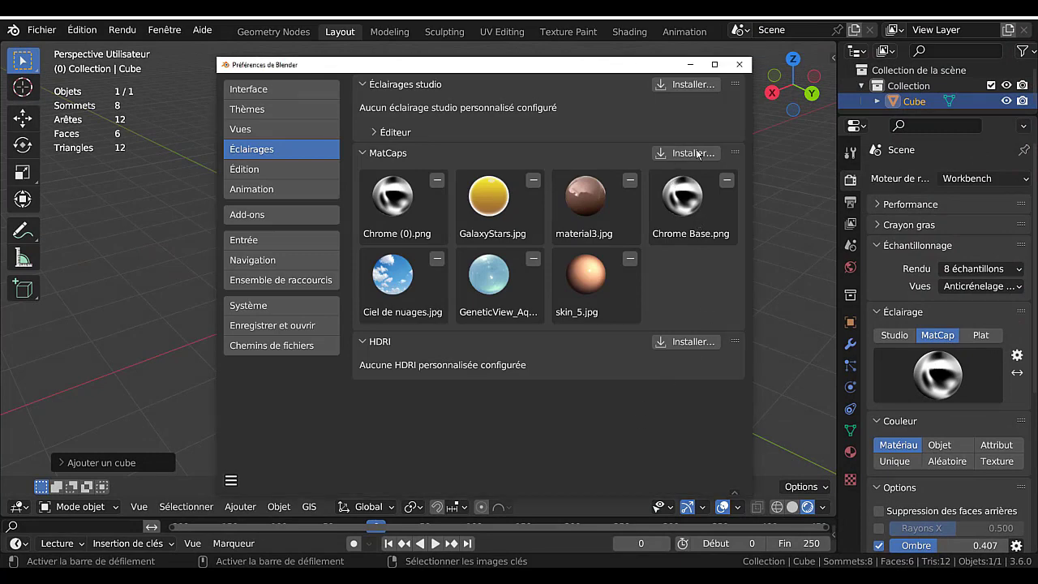
Install 15.png from the desktop (Bureau) as a custom matcap in Blender's preferences
{"action": "left_click", "coordinate": [699, 158]}
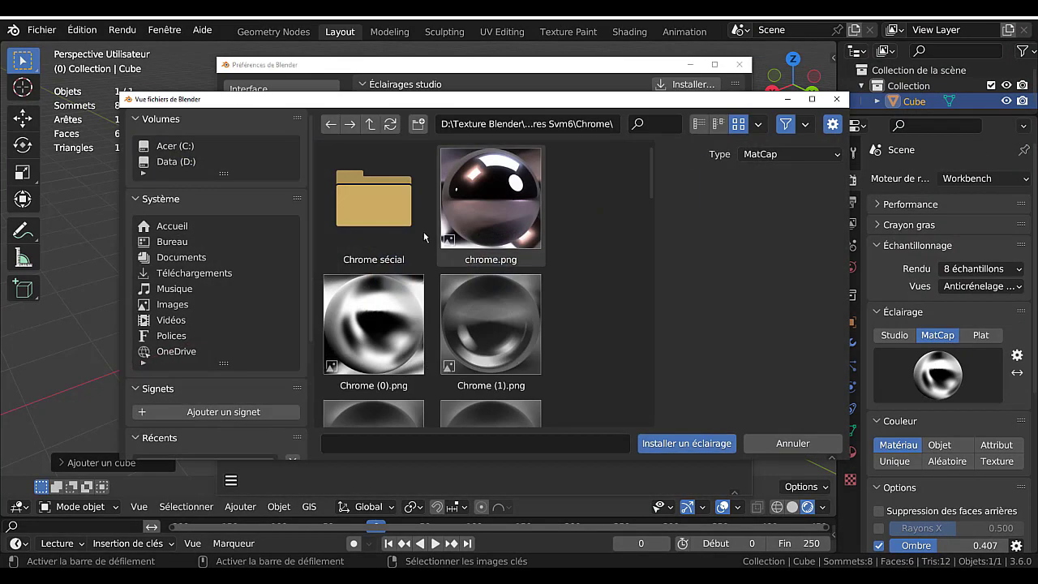
{"action": "left_click", "coordinate": [162, 242]}
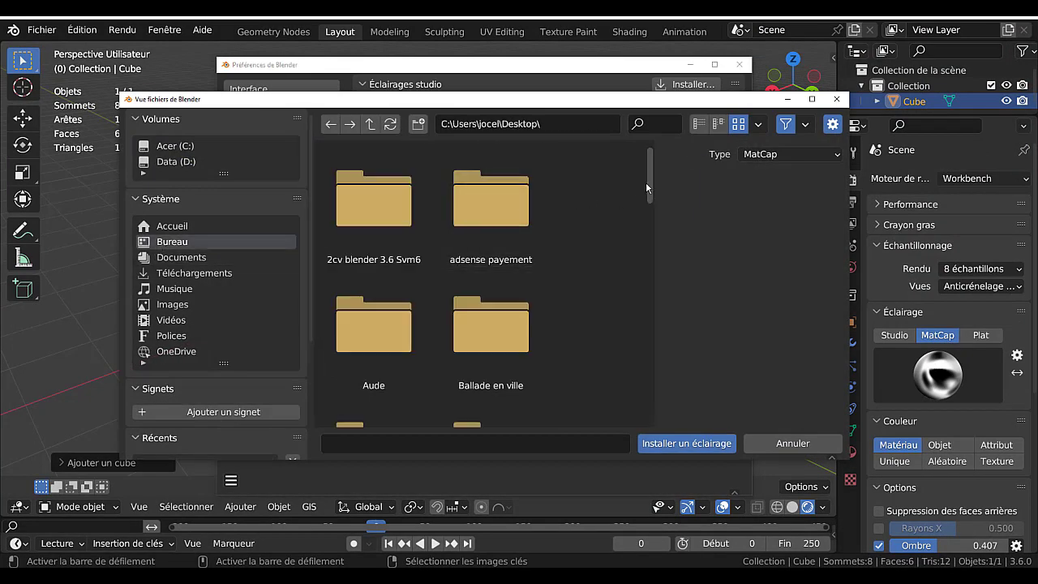
{"action": "left_click_drag", "start_coordinate": [648, 182], "coordinate": [639, 413]}
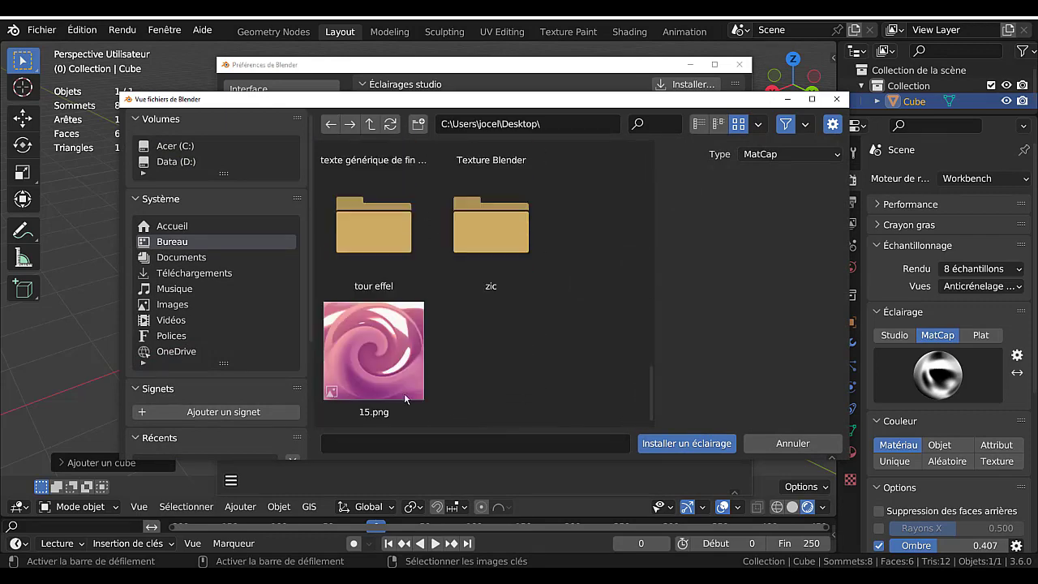
{"action": "left_click", "coordinate": [381, 357]}
{"action": "left_click", "coordinate": [686, 443]}
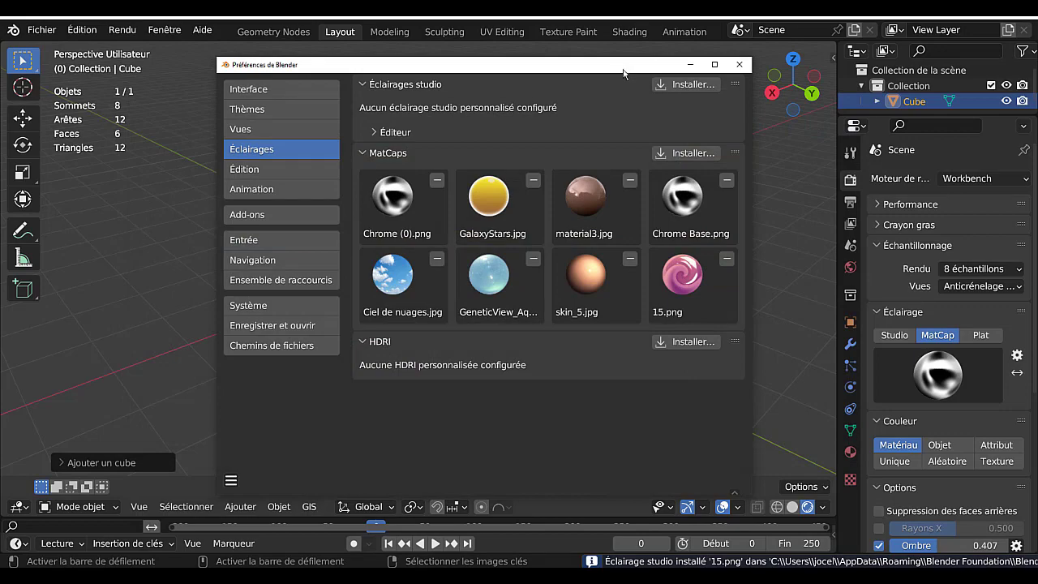
Apply the 15.png matcap to the scene lighting and move the preferences window aside to inspect the cube
{"action": "left_click_drag", "start_coordinate": [624, 74], "coordinate": [493, 98]}
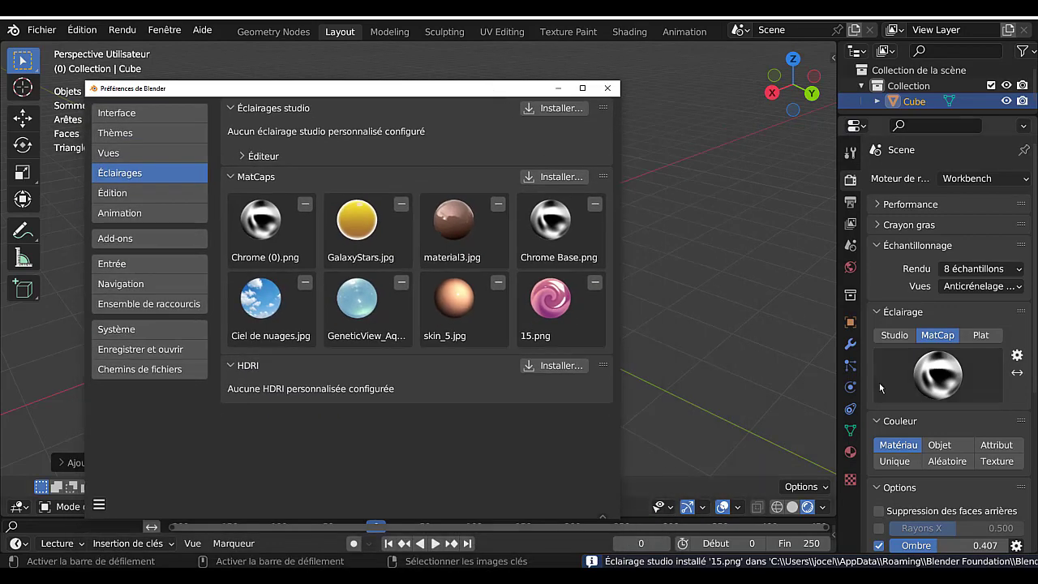
{"action": "left_click", "coordinate": [937, 375]}
{"action": "left_click", "coordinate": [930, 323]}
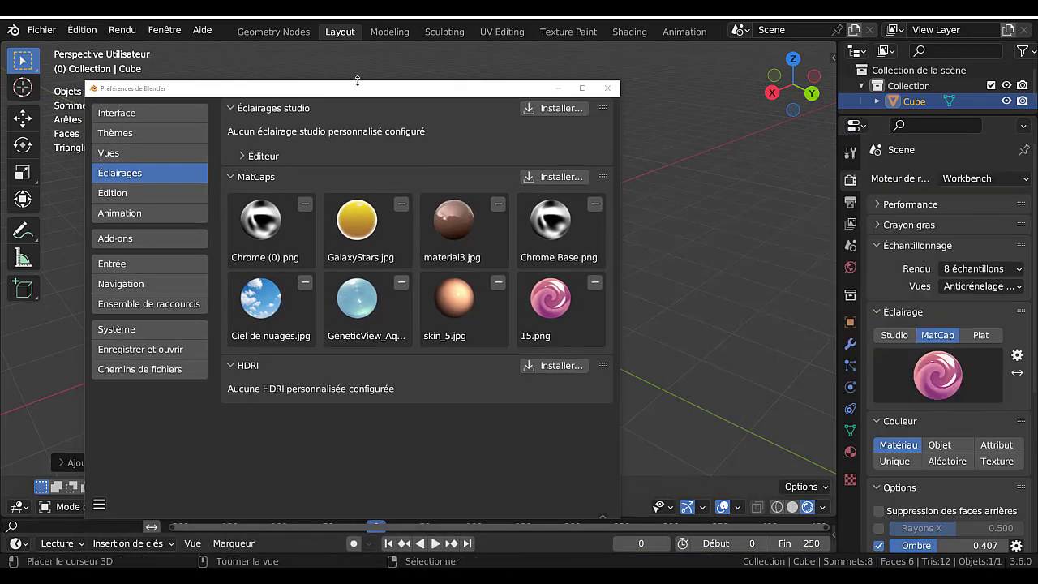
{"action": "left_click_drag", "start_coordinate": [359, 93], "coordinate": [812, 182]}
{"action": "scroll", "coordinate": [396, 311], "scroll_direction": "down", "scroll_amount": 5}
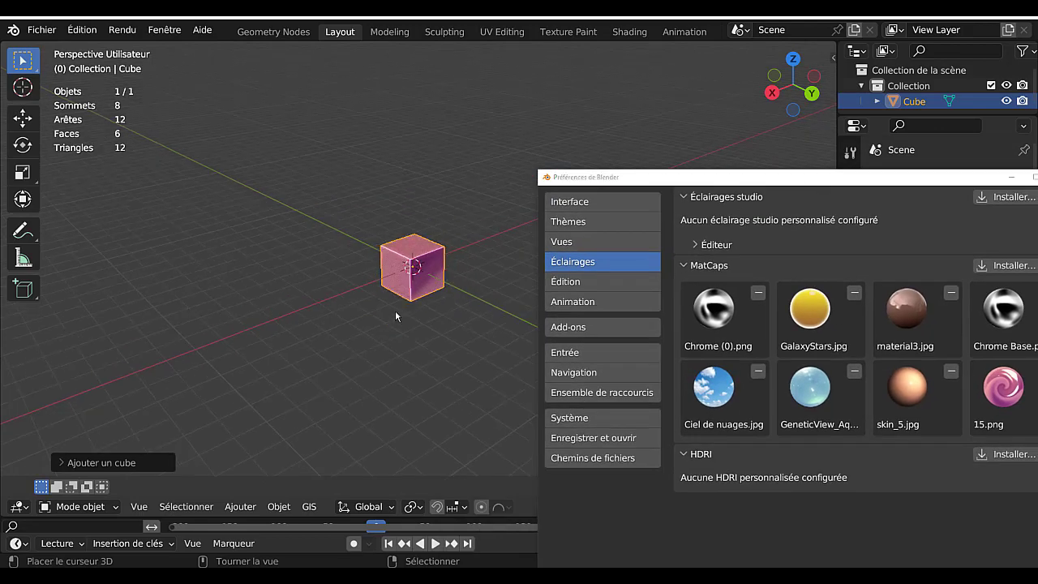
Widen the preferences window, remove the Chrome Base.png matcap from the custom MatCaps, and close the preferences
{"action": "middle_click_drag", "start_coordinate": [395, 310], "coordinate": [638, 372]}
{"action": "scroll", "coordinate": [436, 332], "scroll_direction": "up", "scroll_amount": 7}
{"action": "middle_click_drag", "start_coordinate": [481, 347], "coordinate": [438, 266]}
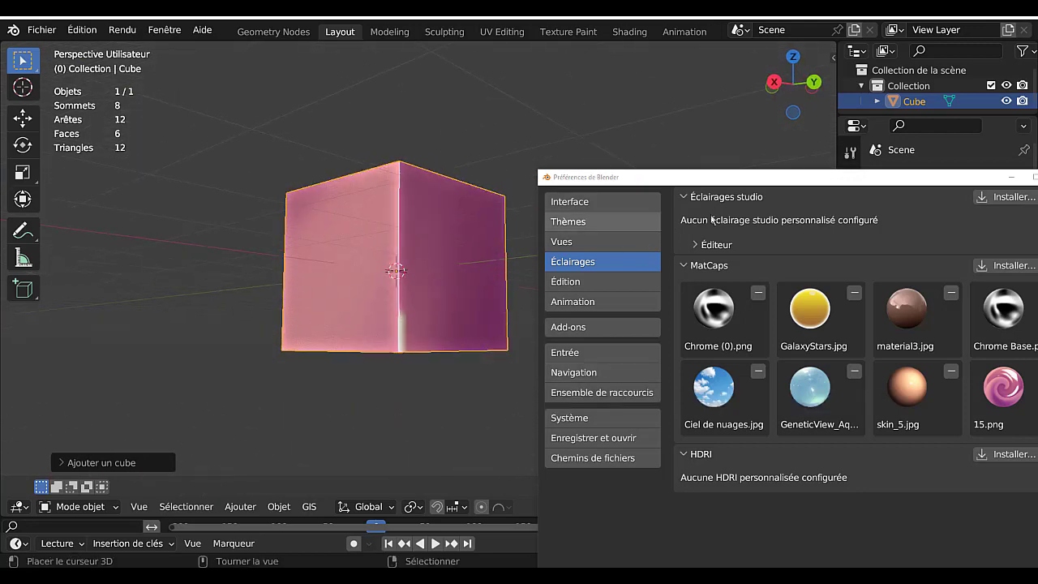
{"action": "left_click_drag", "start_coordinate": [801, 178], "coordinate": [445, 110]}
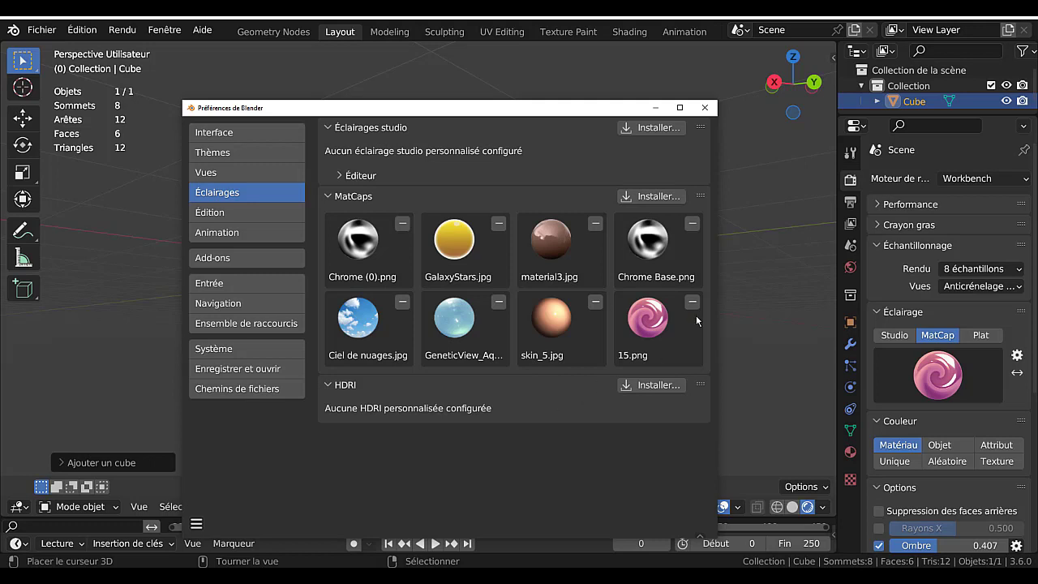
{"action": "left_click_drag", "start_coordinate": [499, 112], "coordinate": [455, 91]}
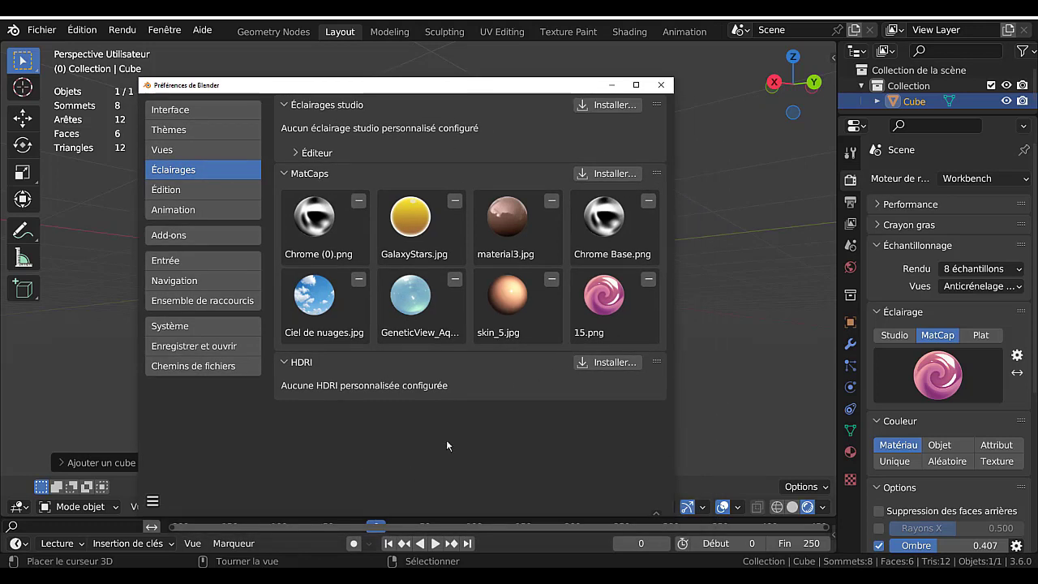
{"action": "left_click_drag", "start_coordinate": [674, 310], "coordinate": [768, 305]}
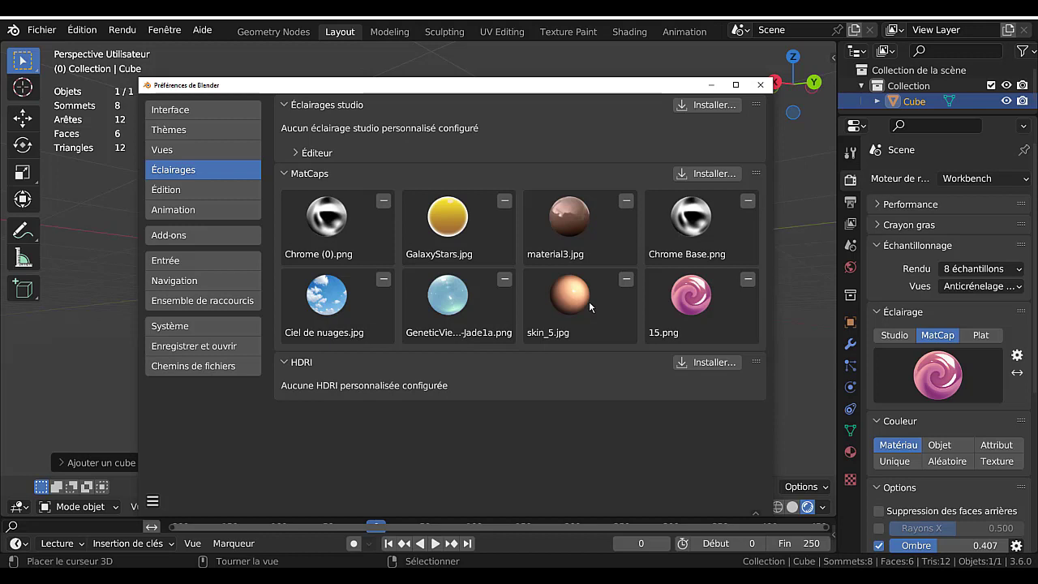
{"action": "left_click_drag", "start_coordinate": [561, 86], "coordinate": [510, 62]}
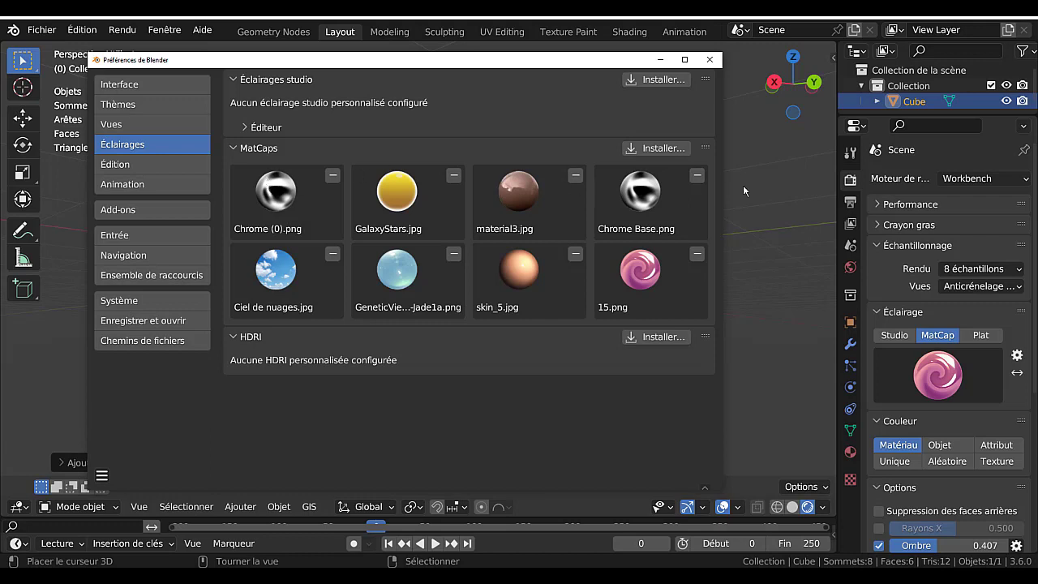
{"action": "left_click", "coordinate": [697, 176]}
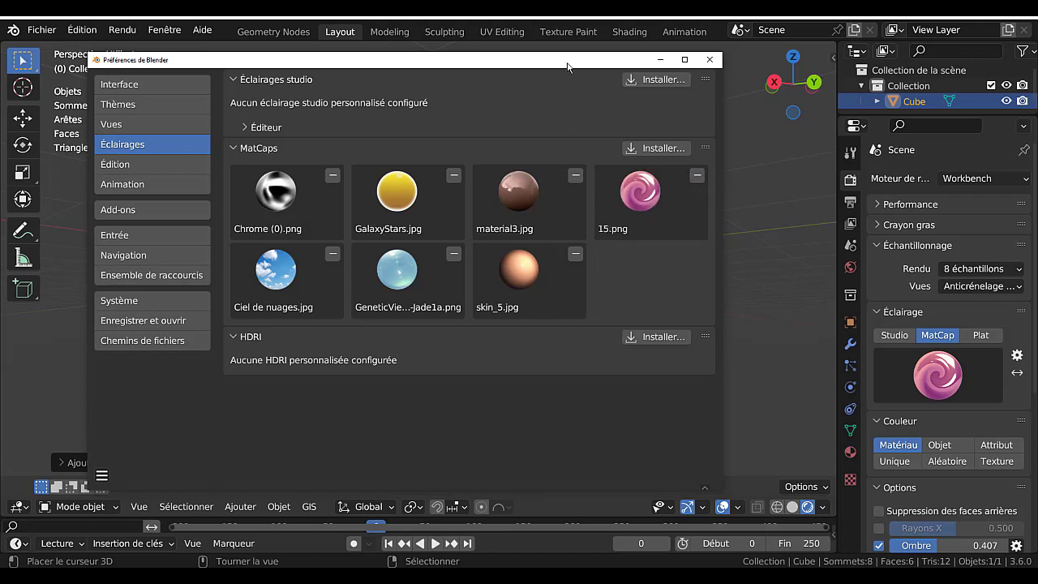
{"action": "left_click_drag", "start_coordinate": [567, 67], "coordinate": [567, 79]}
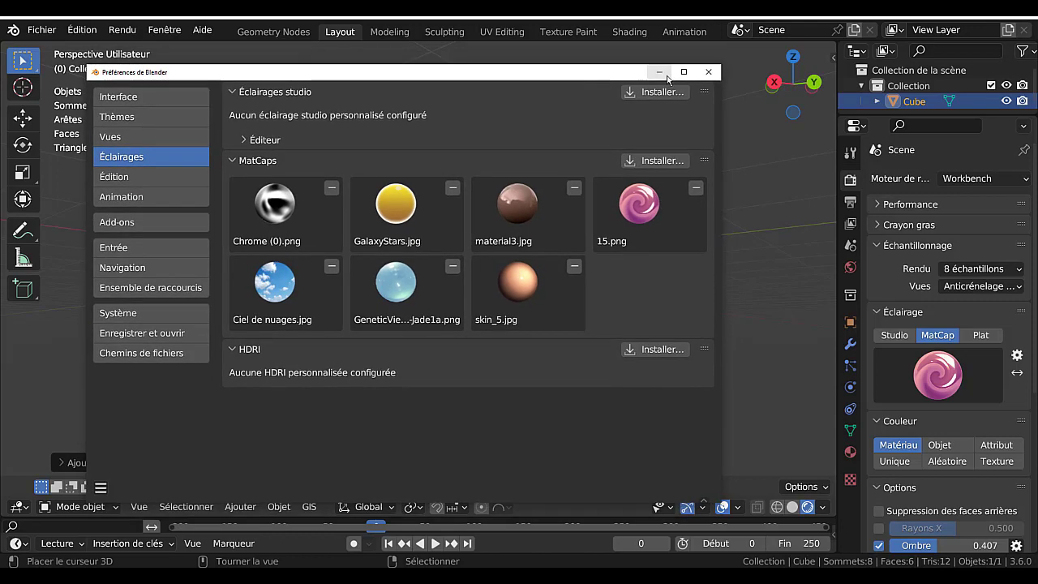
{"action": "left_click", "coordinate": [710, 73]}
Widen the properties editor and look through the Workbench lighting, colour and display options
{"action": "middle_click_drag", "start_coordinate": [616, 283], "coordinate": [616, 318]}
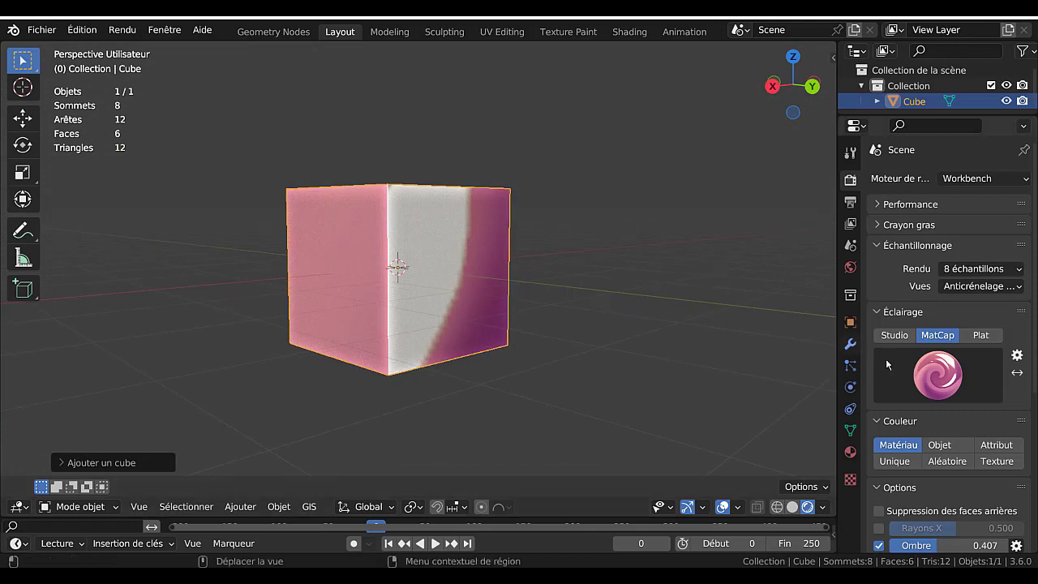
{"action": "scroll", "coordinate": [888, 365], "scroll_direction": "down", "scroll_amount": 8}
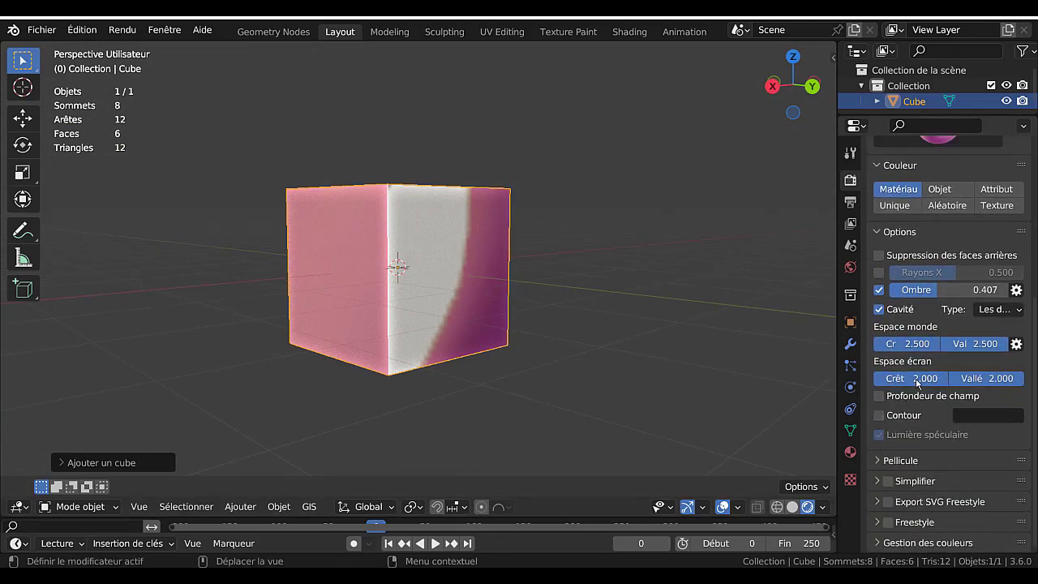
{"action": "left_click_drag", "start_coordinate": [837, 284], "coordinate": [728, 291]}
{"action": "scroll", "coordinate": [863, 287], "scroll_direction": "up", "scroll_amount": 8}
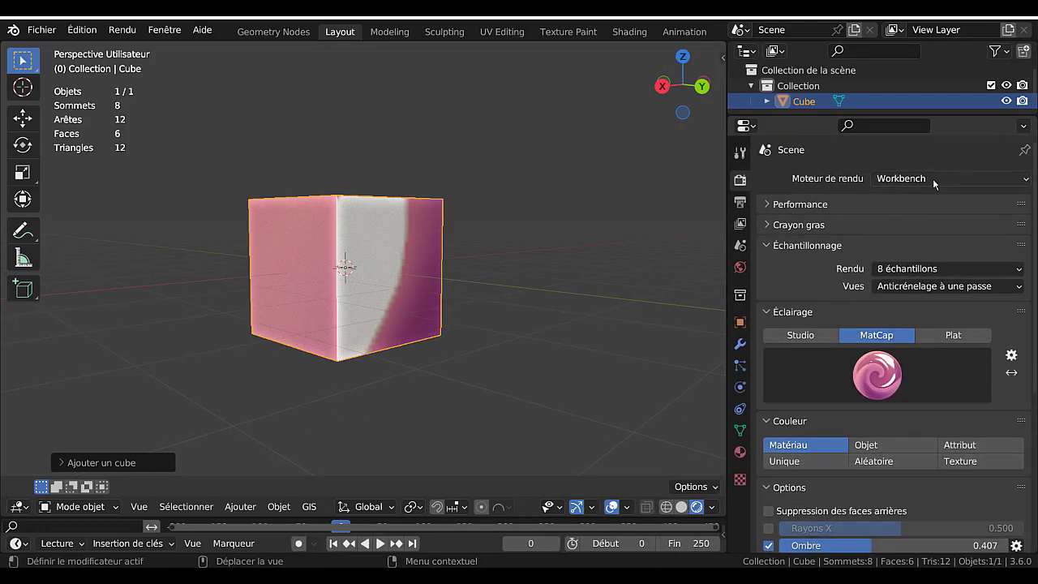
{"action": "scroll", "coordinate": [990, 312], "scroll_direction": "down", "scroll_amount": 3}
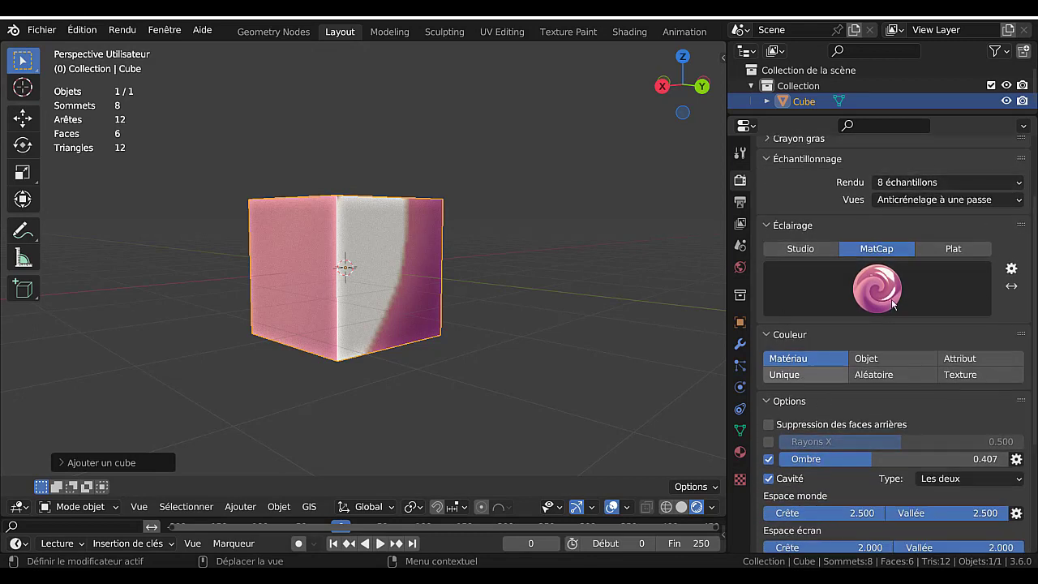
{"action": "scroll", "coordinate": [874, 442], "scroll_direction": "down", "scroll_amount": 2}
{"action": "scroll", "coordinate": [874, 442], "scroll_direction": "down", "scroll_amount": 2}
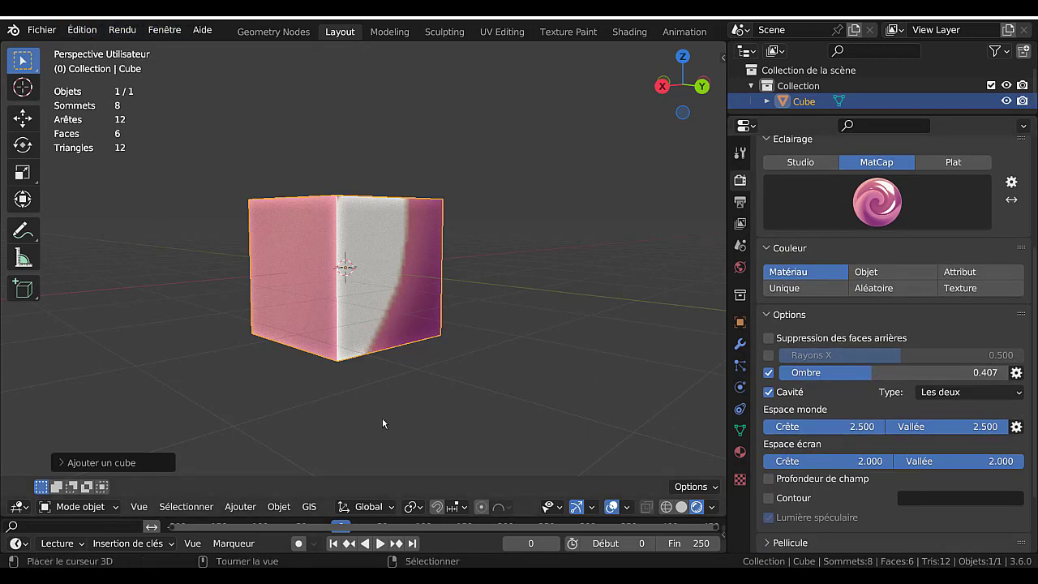
Review the Édition preferences, including the Peinture de poids settings, and close the preferences
{"action": "left_click", "coordinate": [81, 30]}
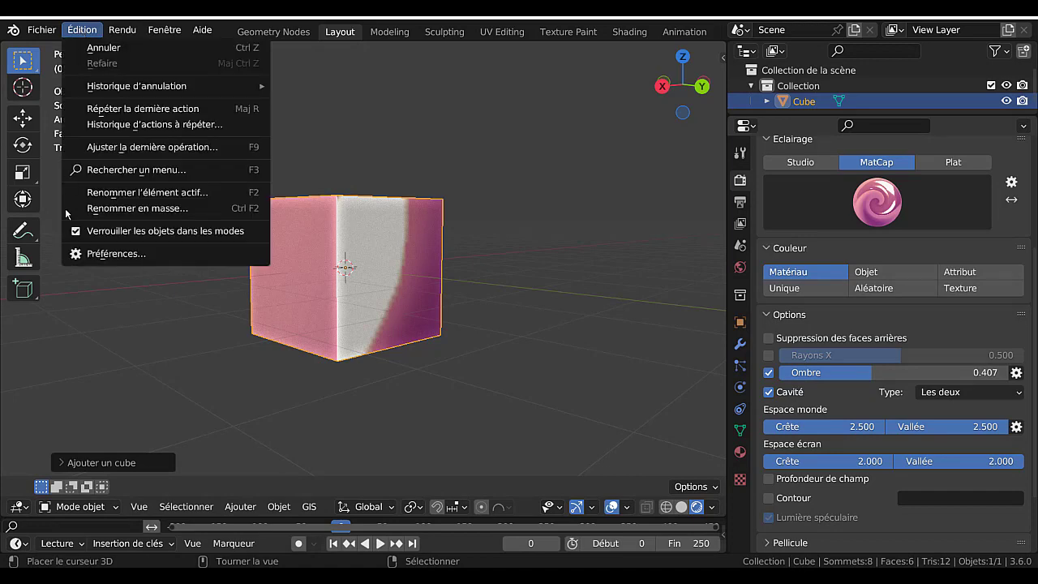
{"action": "left_click", "coordinate": [123, 254]}
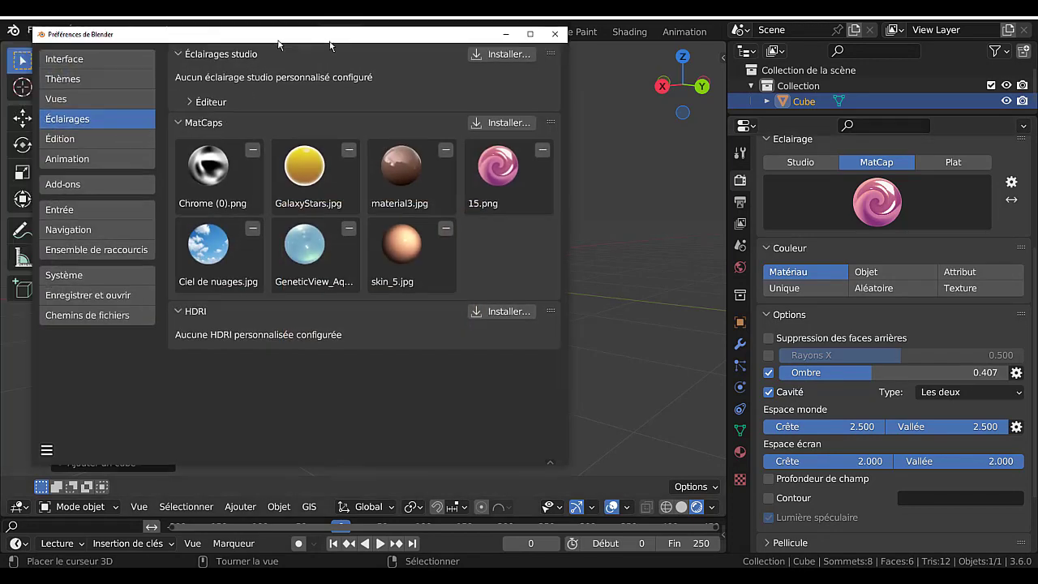
{"action": "left_click", "coordinate": [206, 143]}
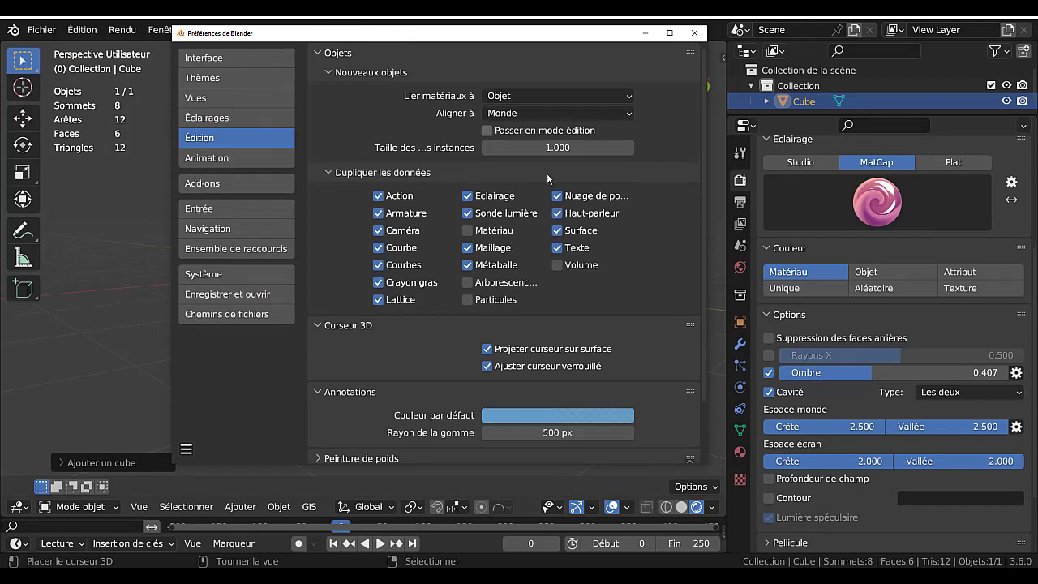
{"action": "scroll", "coordinate": [526, 441], "scroll_direction": "down", "scroll_amount": 2}
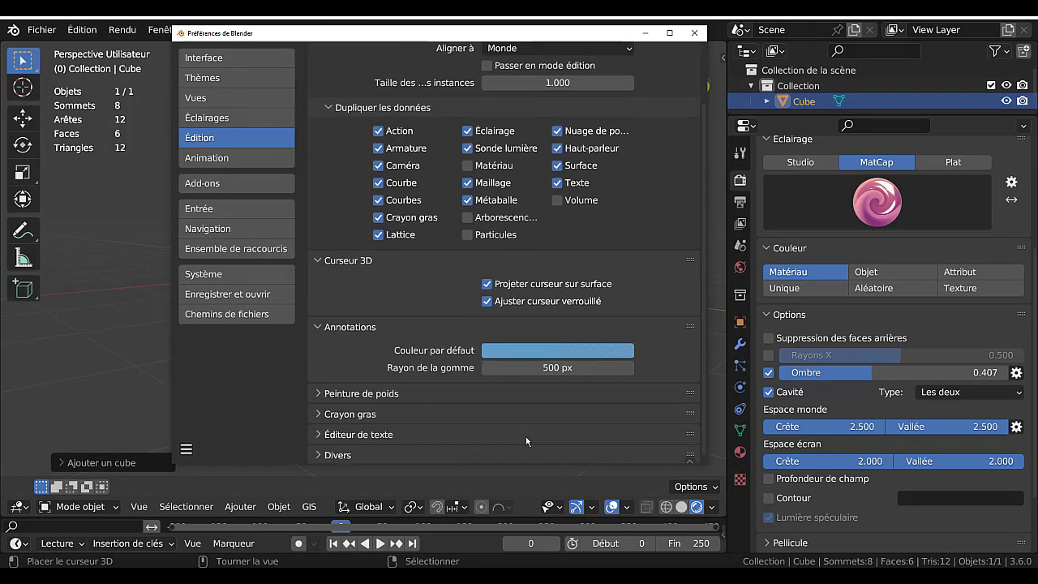
{"action": "scroll", "coordinate": [525, 442], "scroll_direction": "down", "scroll_amount": 1}
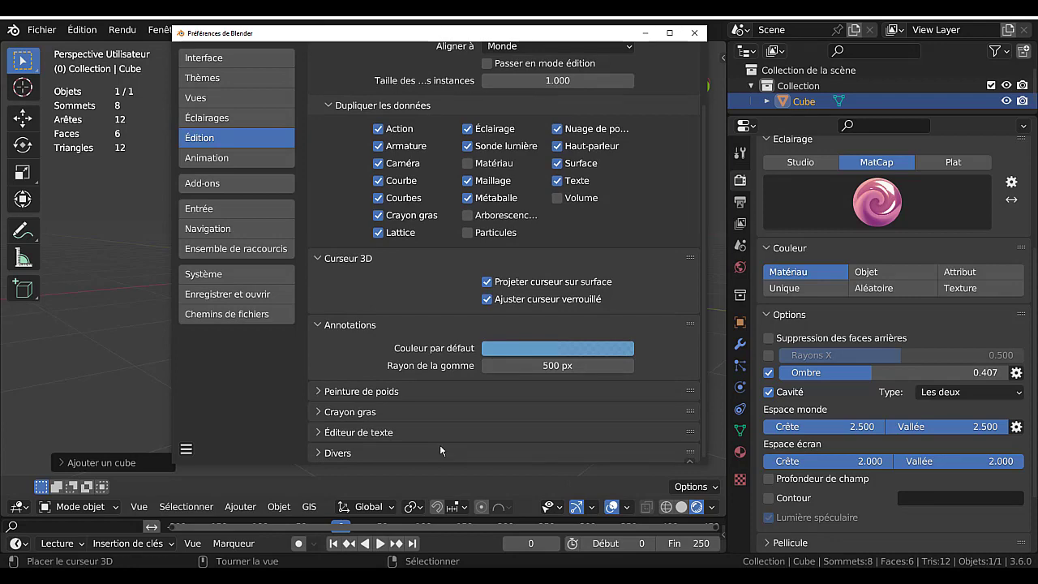
{"action": "scroll", "coordinate": [440, 450], "scroll_direction": "up", "scroll_amount": 2}
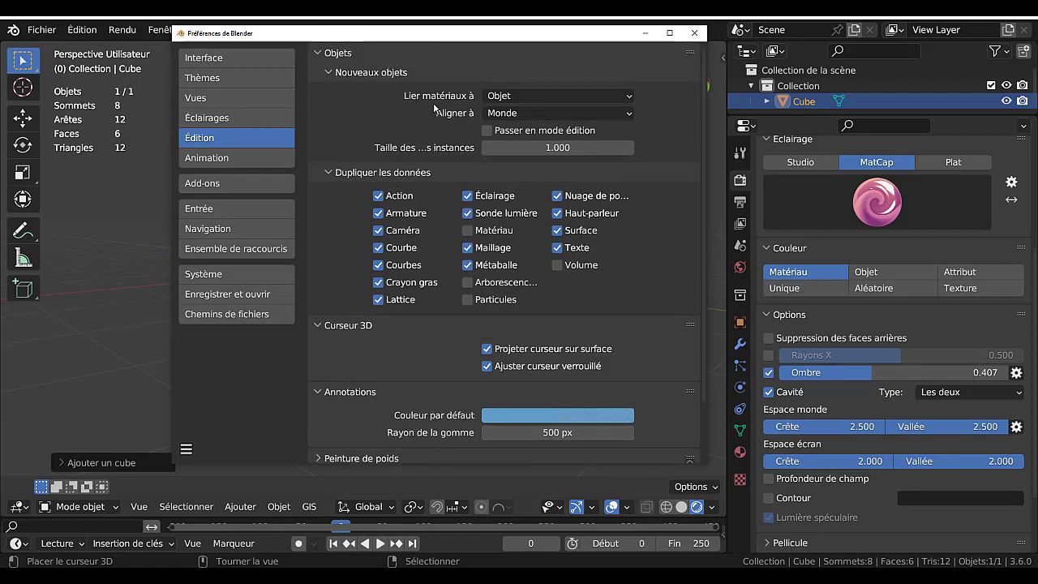
{"action": "scroll", "coordinate": [430, 243], "scroll_direction": "down", "scroll_amount": 2}
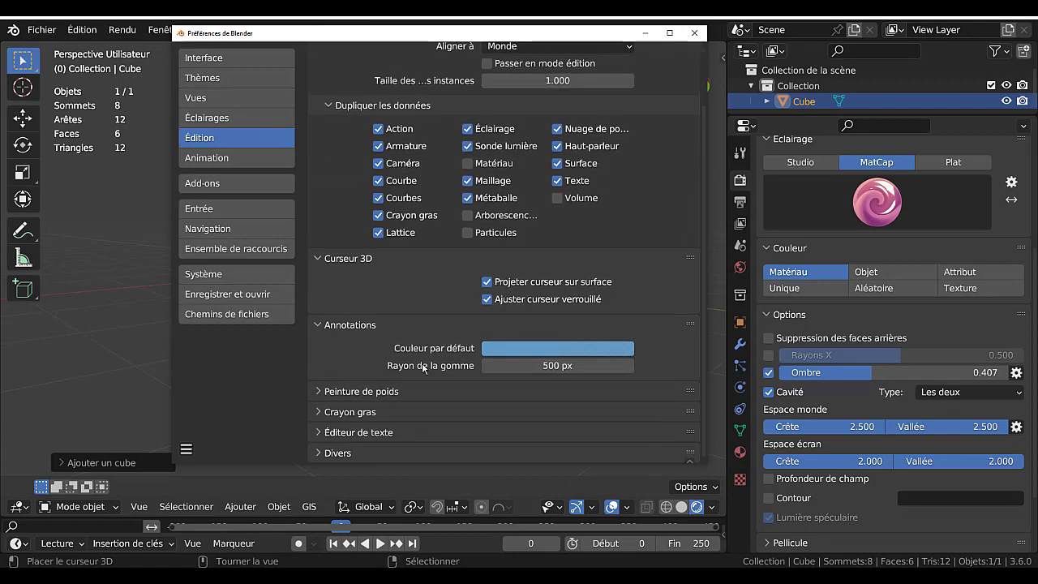
{"action": "left_click", "coordinate": [321, 394]}
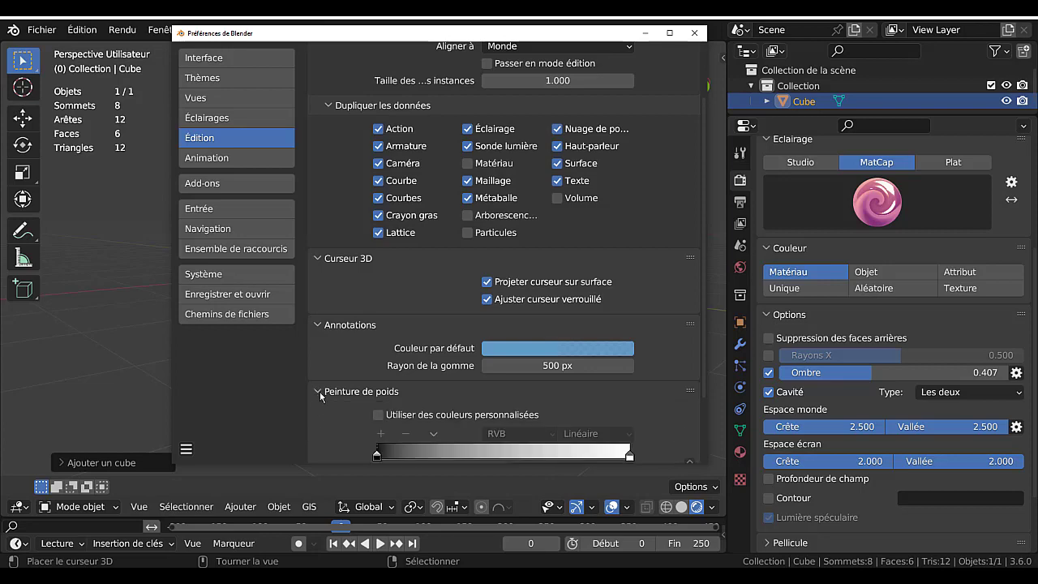
{"action": "left_click", "coordinate": [321, 394]}
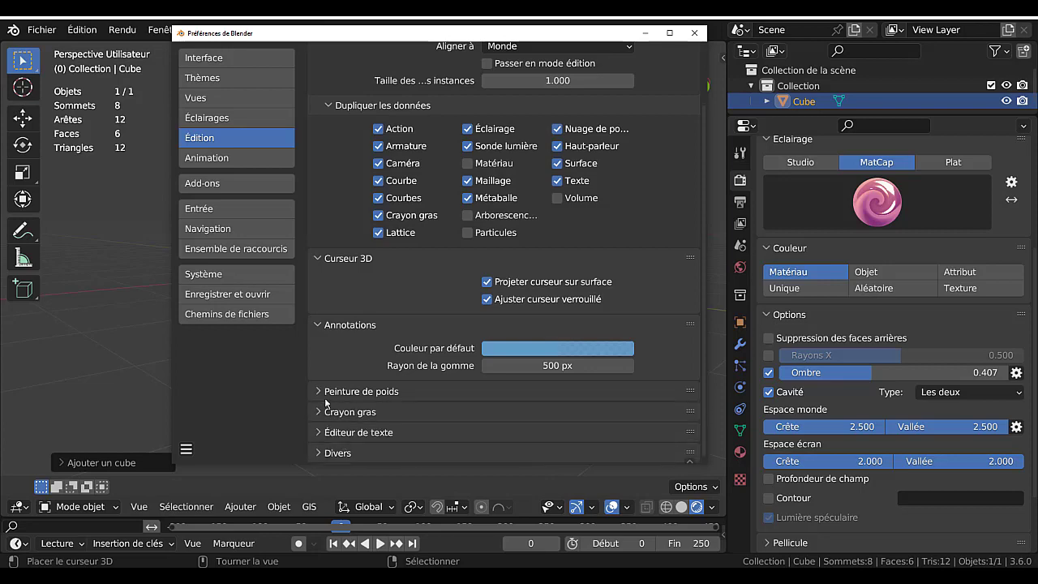
{"action": "left_click_drag", "start_coordinate": [390, 38], "coordinate": [314, 54]}
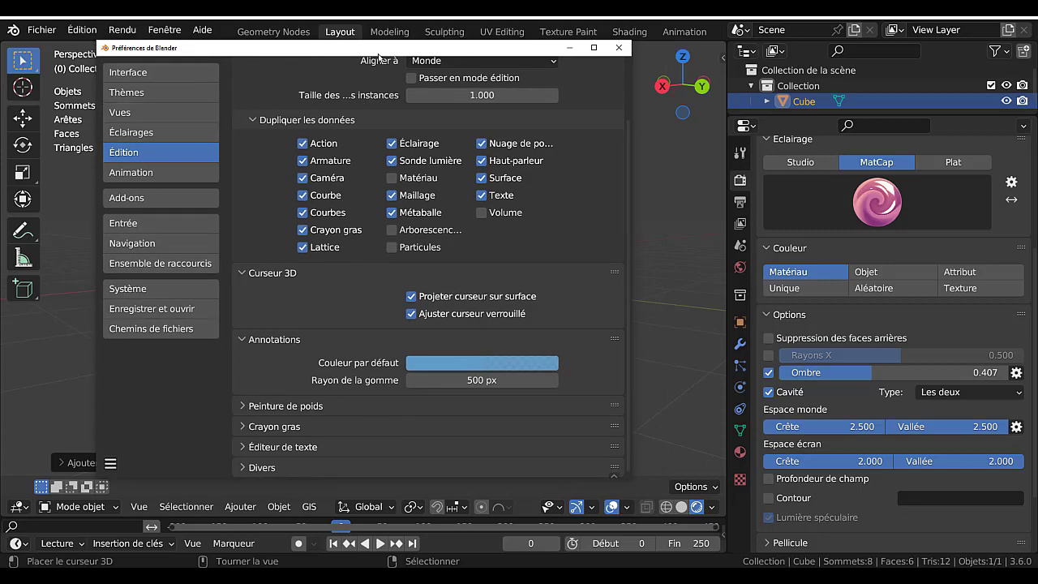
{"action": "left_click_drag", "start_coordinate": [378, 53], "coordinate": [397, 52]}
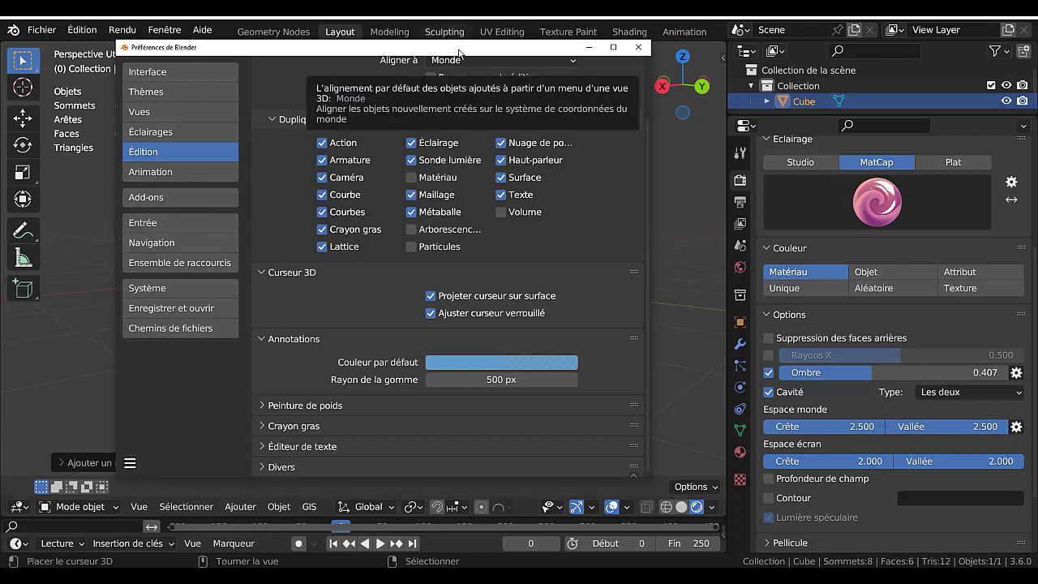
{"action": "left_click_drag", "start_coordinate": [443, 47], "coordinate": [418, 49]}
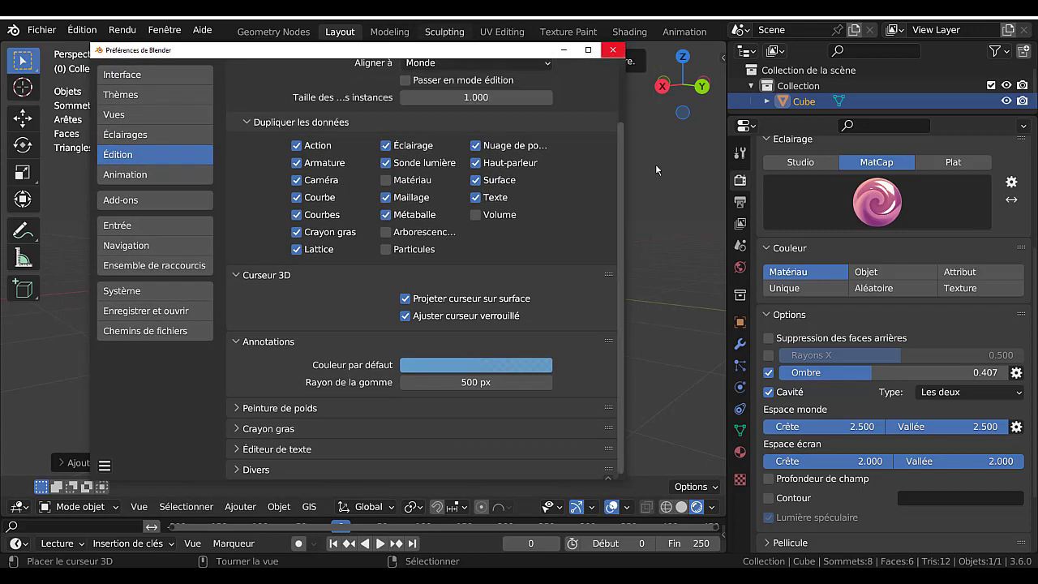
{"action": "left_click", "coordinate": [613, 52]}
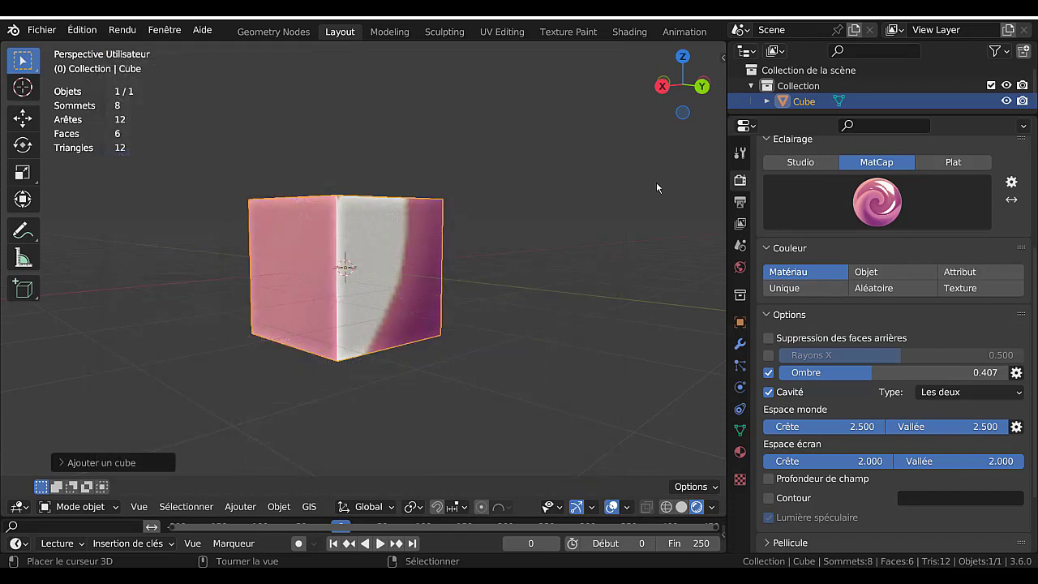
Try the Transparent film option in the Pellicule render settings and turn it back off
{"action": "scroll", "coordinate": [892, 439], "scroll_direction": "down", "scroll_amount": 3}
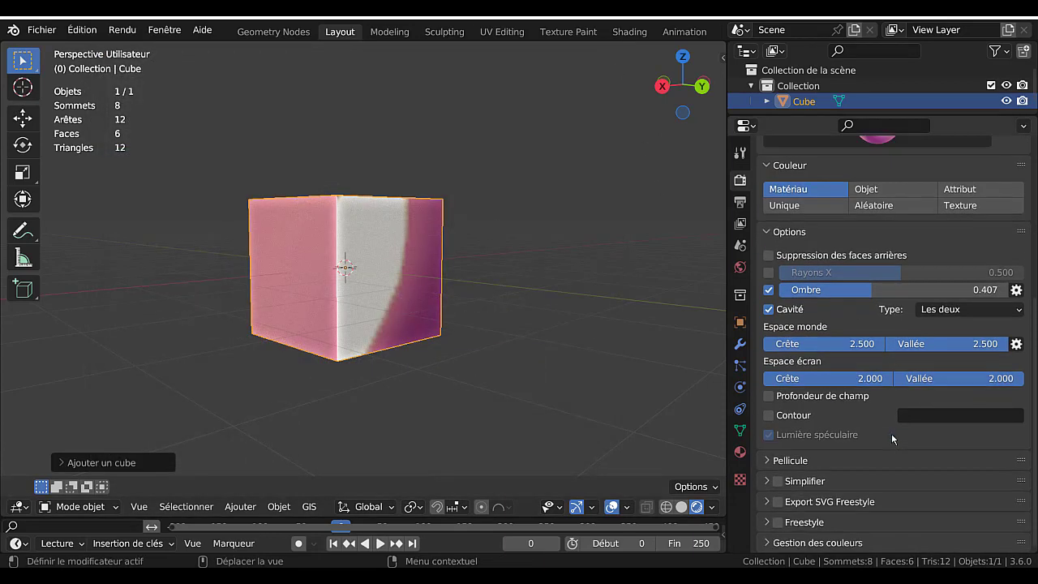
{"action": "left_click", "coordinate": [777, 461]}
{"action": "left_click", "coordinate": [877, 485]}
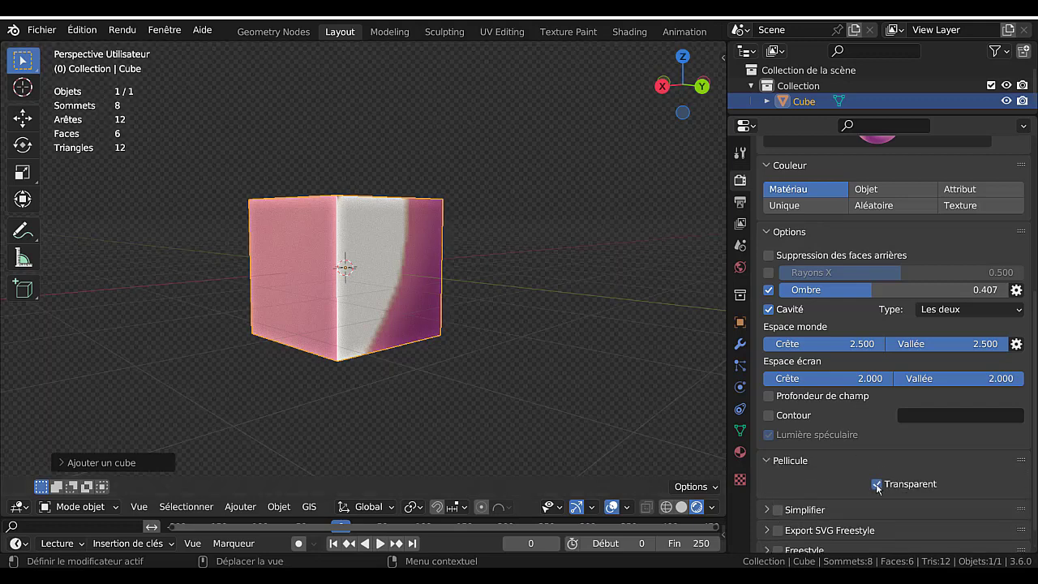
{"action": "left_click", "coordinate": [877, 485]}
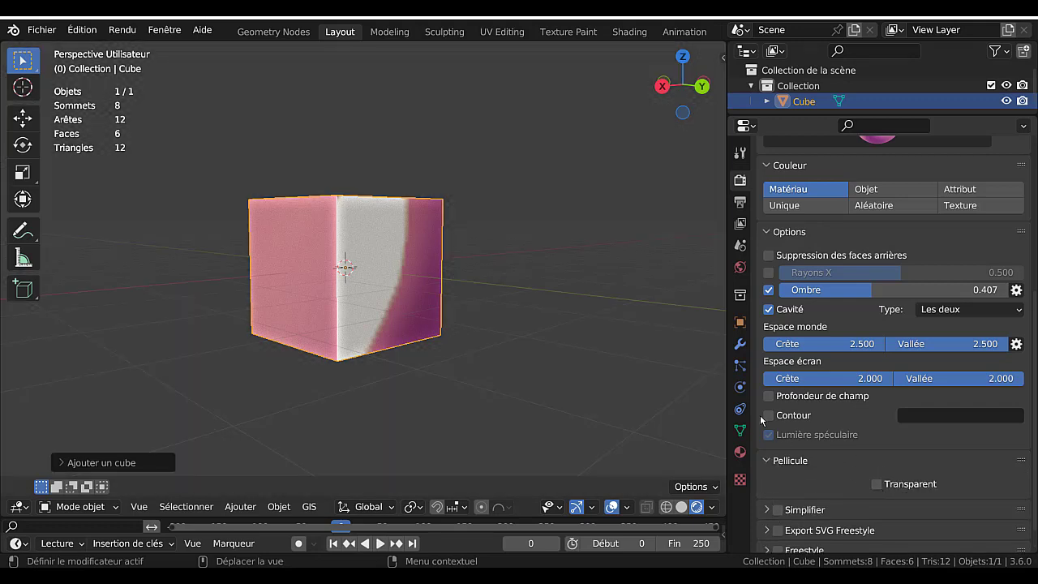
Enable the Contour option with a blue colour of hue 0.666, saturation 0.962 and value 0.510, and deselect the cube
{"action": "left_click", "coordinate": [769, 416]}
{"action": "middle_click_drag", "start_coordinate": [456, 266], "coordinate": [568, 308]}
{"action": "left_click", "coordinate": [944, 413]}
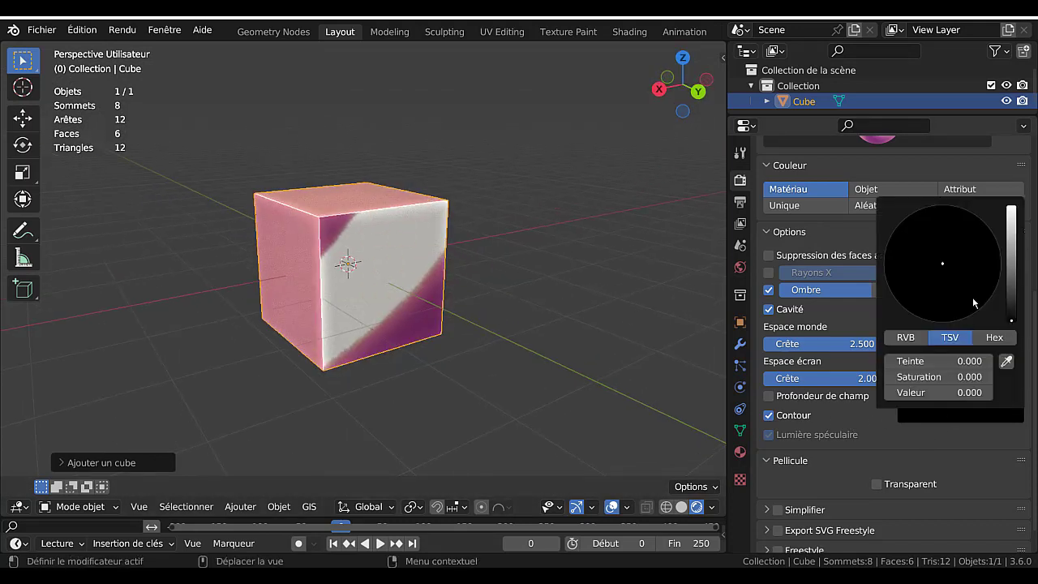
{"action": "left_click_drag", "start_coordinate": [1012, 313], "coordinate": [1001, 236]}
{"action": "left_click", "coordinate": [983, 239]}
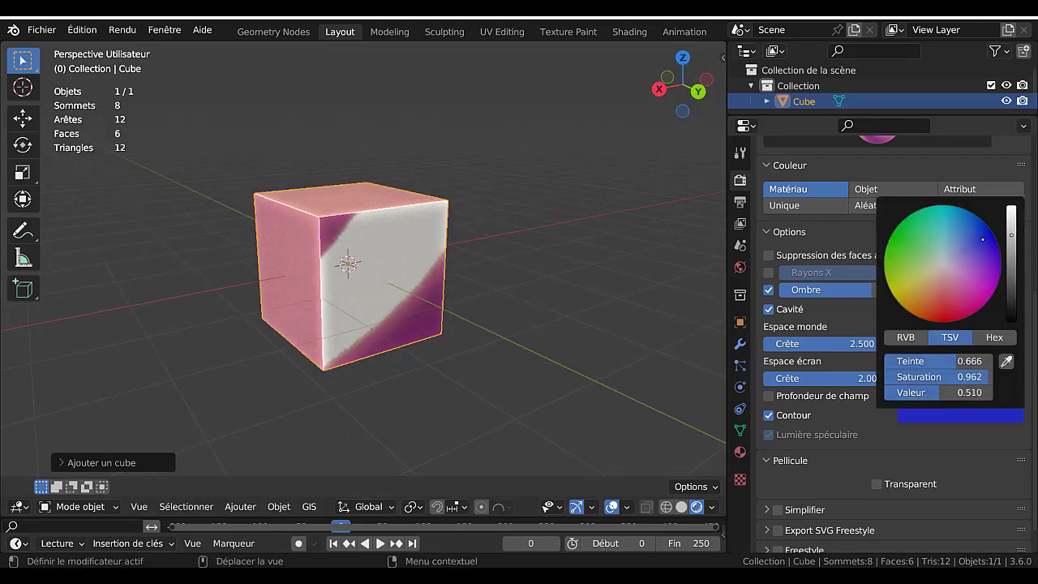
{"action": "left_click", "coordinate": [570, 362]}
{"action": "middle_click_drag", "start_coordinate": [593, 390], "coordinate": [641, 365]}
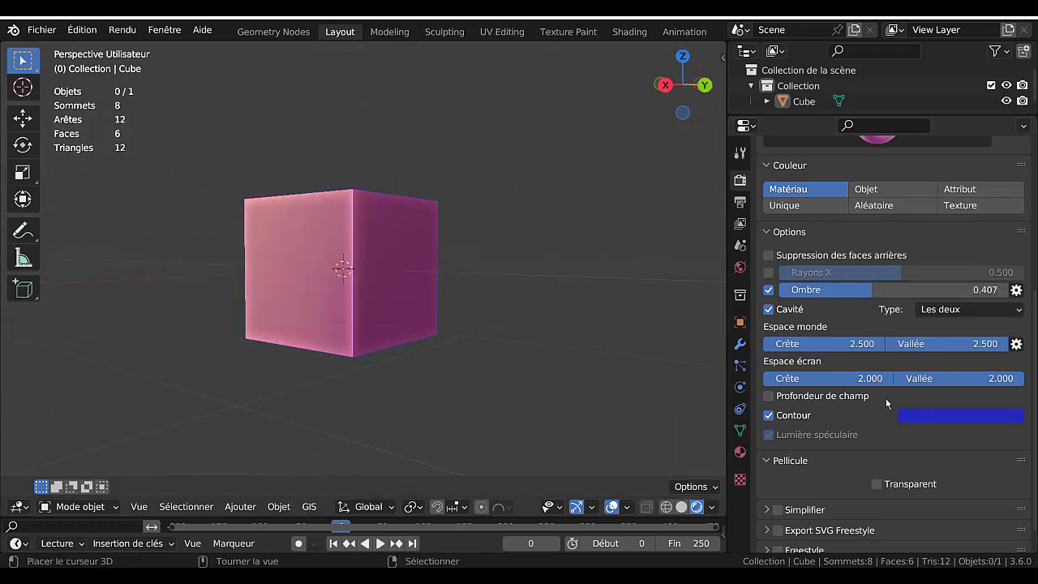
Try a yellow Contour colour on the cube and replace it with green
{"action": "left_click", "coordinate": [950, 413]}
{"action": "left_click_drag", "start_coordinate": [910, 298], "coordinate": [902, 292]}
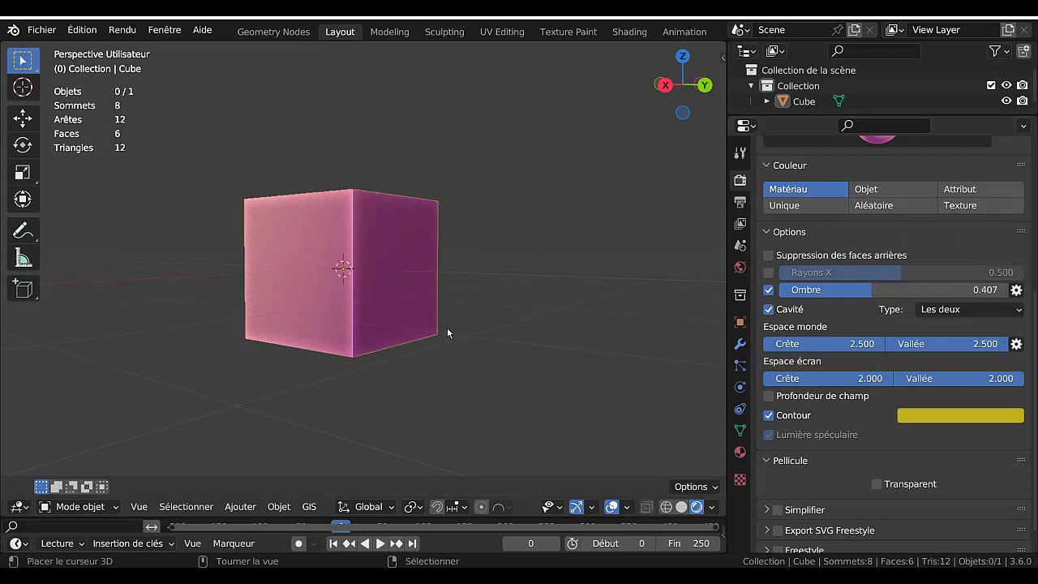
{"action": "left_click", "coordinate": [951, 420]}
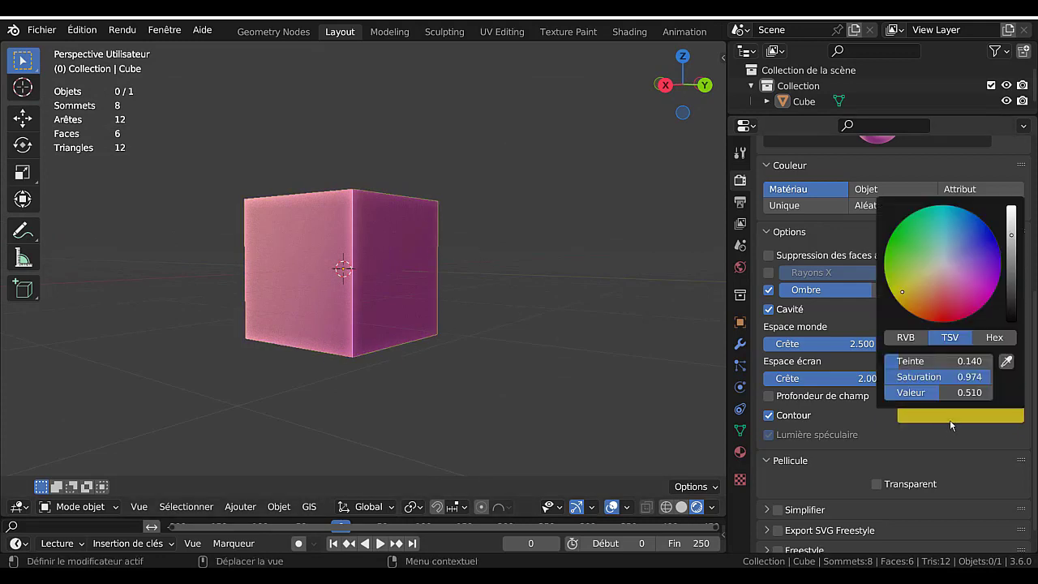
{"action": "left_click", "coordinate": [903, 241]}
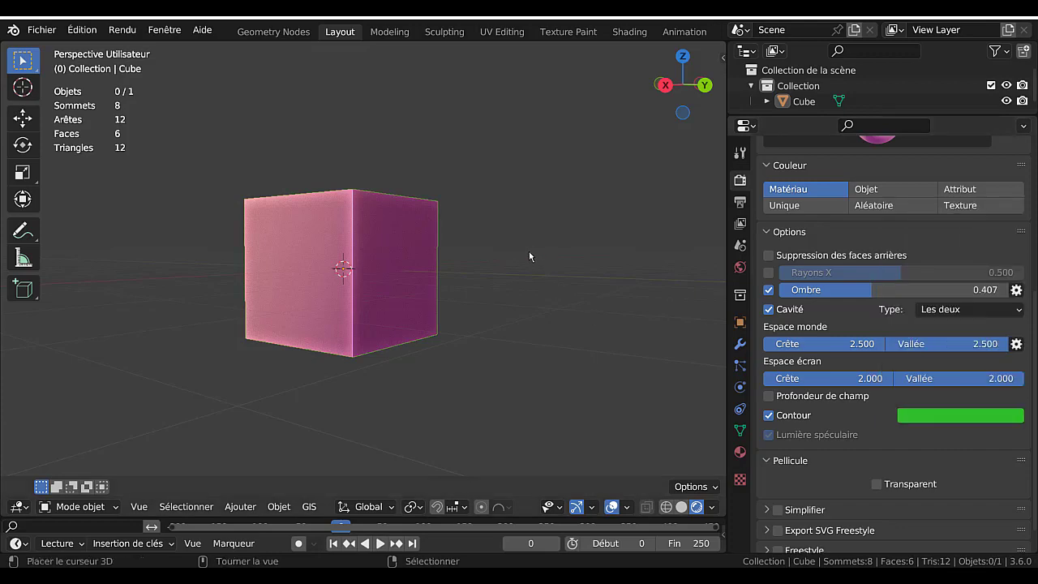
{"action": "middle_click_drag", "start_coordinate": [493, 326], "coordinate": [505, 354]}
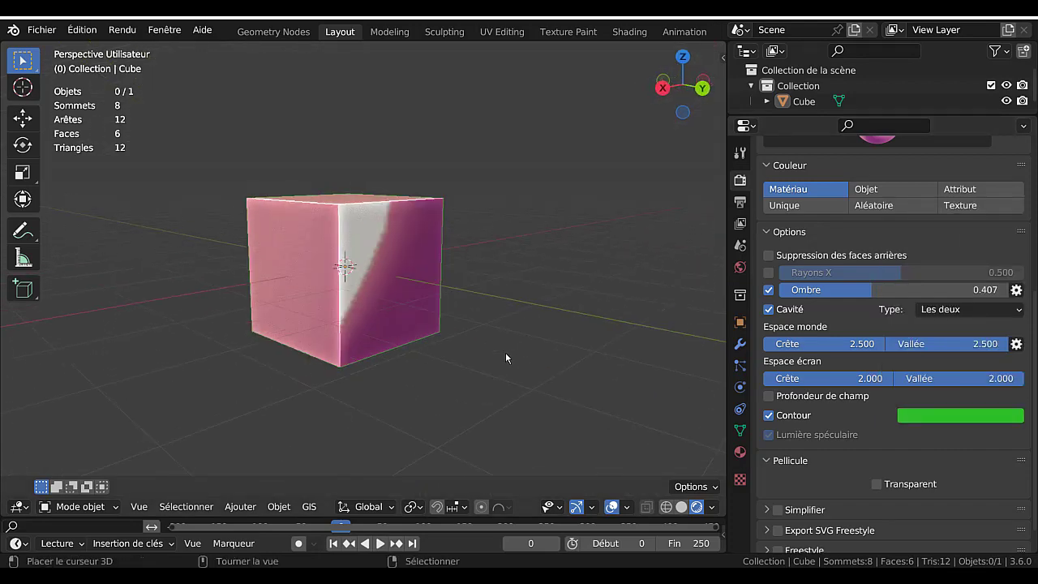
Try the Profondeur de champ option and set the Ombre intensity to 0.410
{"action": "scroll", "coordinate": [501, 337], "scroll_direction": "up", "scroll_amount": 3}
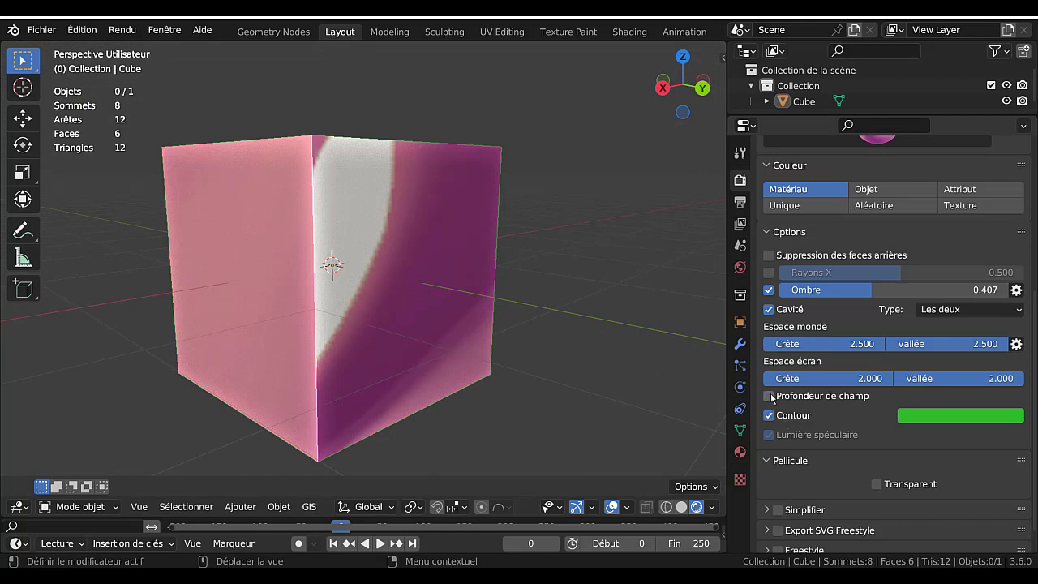
{"action": "left_click", "coordinate": [769, 395]}
{"action": "middle_click_drag", "start_coordinate": [704, 415], "coordinate": [580, 416]}
{"action": "mouse_move", "coordinate": [828, 289]}
{"action": "left_mouse_down"}
{"action": "mouse_move", "coordinate": [964, 289]}
{"action": "mouse_move", "coordinate": [780, 290]}
{"action": "mouse_move", "coordinate": [871, 290]}
{"action": "left_mouse_up"}
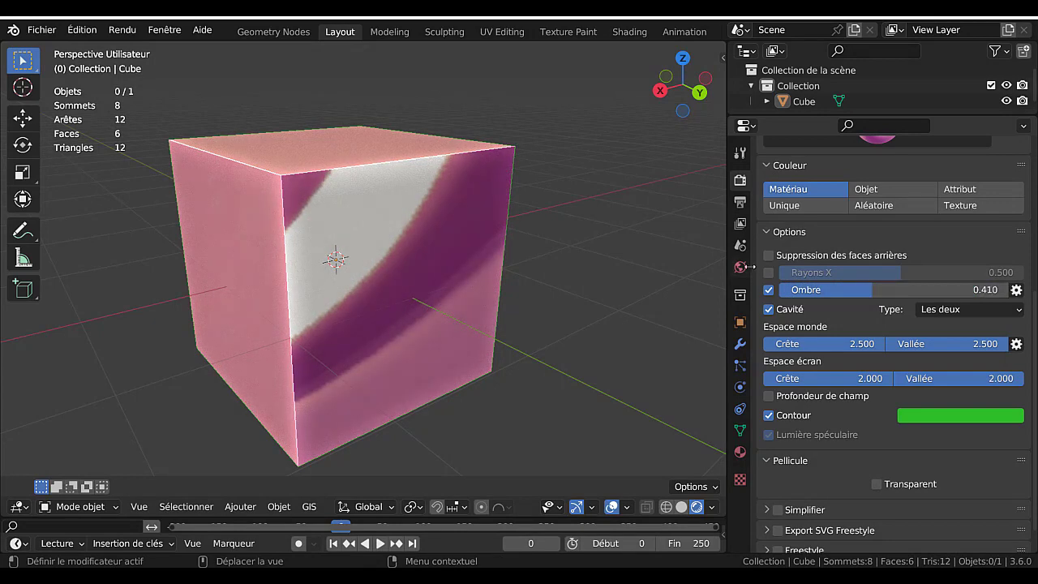
Enable the Rayons X option and inspect the see-through cube from another angle
{"action": "left_click", "coordinate": [769, 272]}
{"action": "scroll", "coordinate": [811, 325], "scroll_direction": "up", "scroll_amount": 2}
{"action": "middle_click_drag", "start_coordinate": [578, 357], "coordinate": [557, 371]}
{"action": "middle_click_drag", "start_coordinate": [355, 219], "coordinate": [413, 302]}
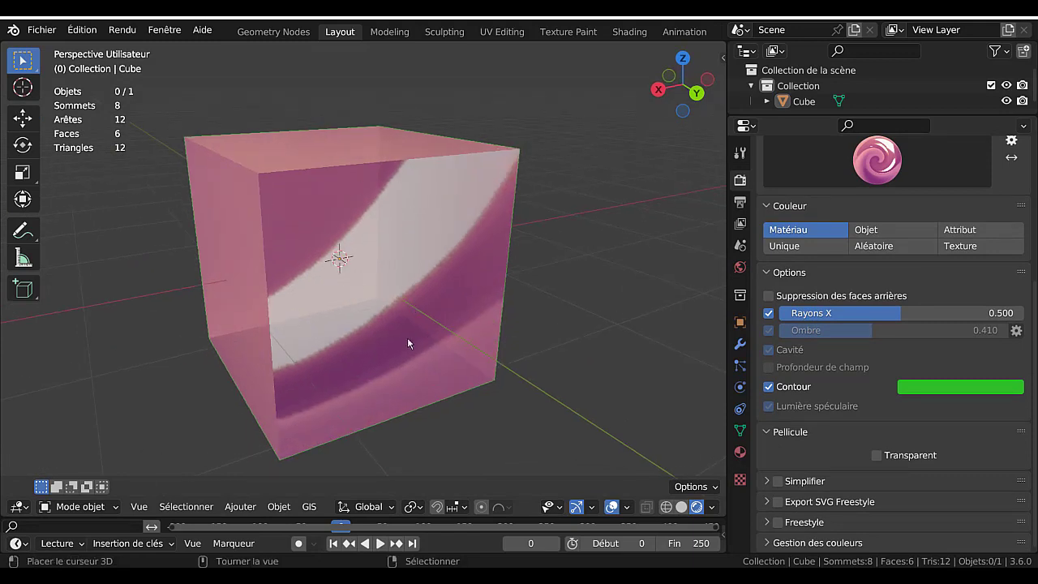
Try the Suppression des faces arrières option and the Transparent film option, turning each back off
{"action": "left_click", "coordinate": [769, 296]}
{"action": "middle_click_drag", "start_coordinate": [611, 284], "coordinate": [645, 267]}
{"action": "left_click", "coordinate": [769, 296]}
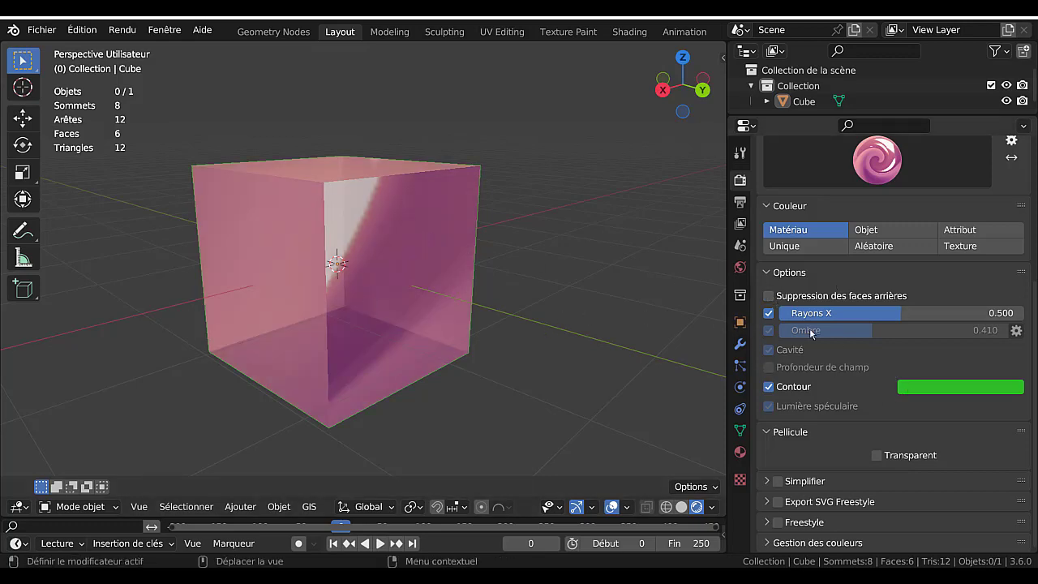
{"action": "left_click", "coordinate": [877, 456]}
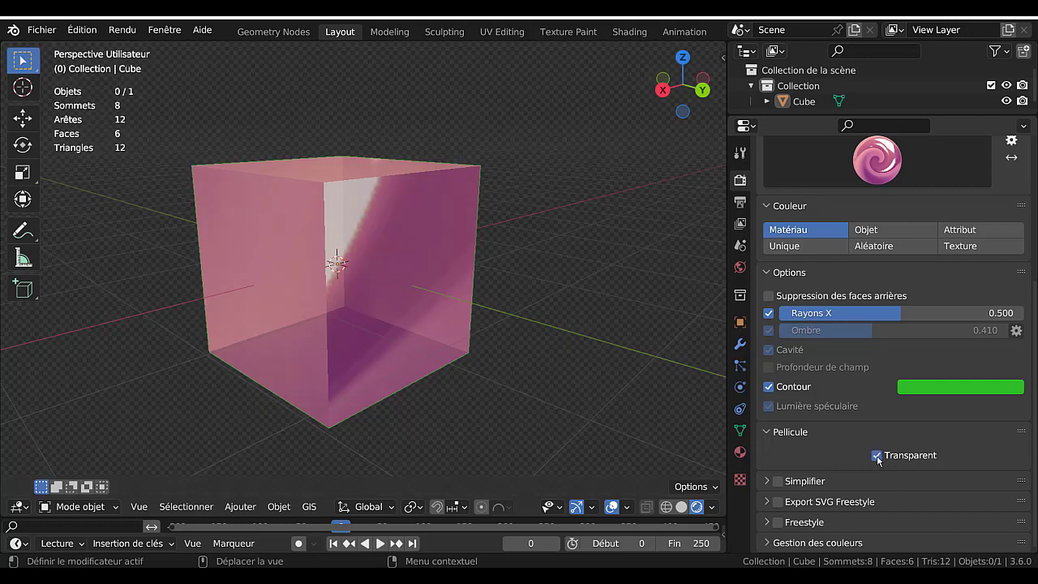
{"action": "left_click", "coordinate": [876, 456]}
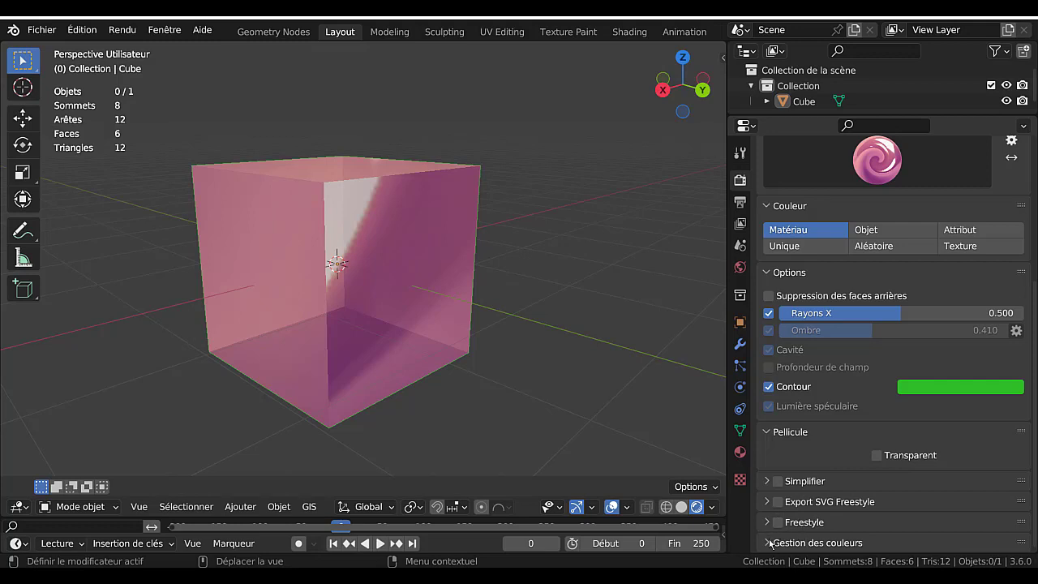
Review the Performance and Crayon gras sections of the Workbench render settings, collapsing each again
{"action": "scroll", "coordinate": [827, 450], "scroll_direction": "up", "scroll_amount": 6}
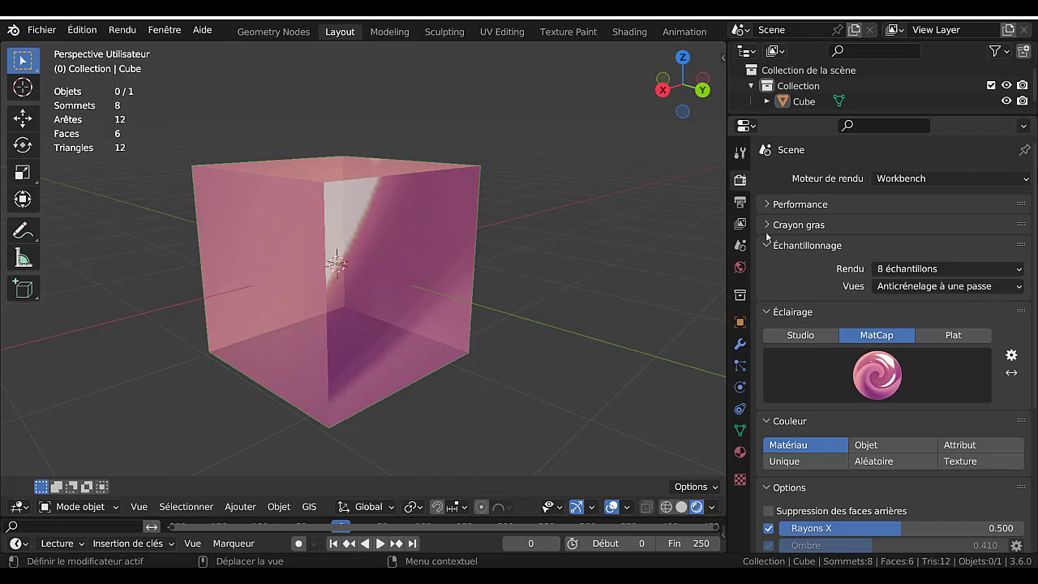
{"action": "left_click", "coordinate": [762, 205]}
{"action": "left_click", "coordinate": [763, 205]}
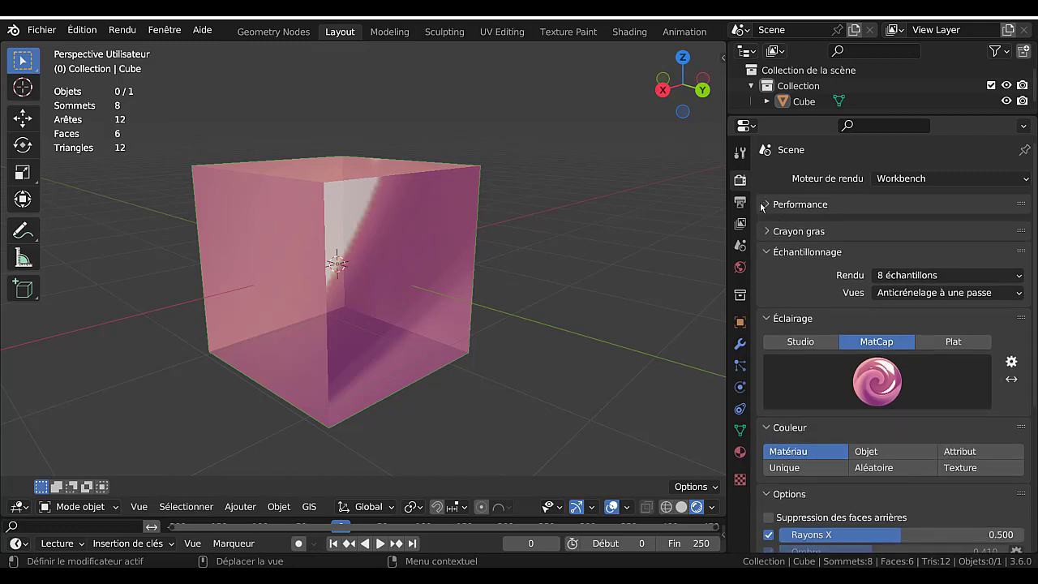
{"action": "left_click", "coordinate": [767, 225]}
{"action": "left_click", "coordinate": [767, 225]}
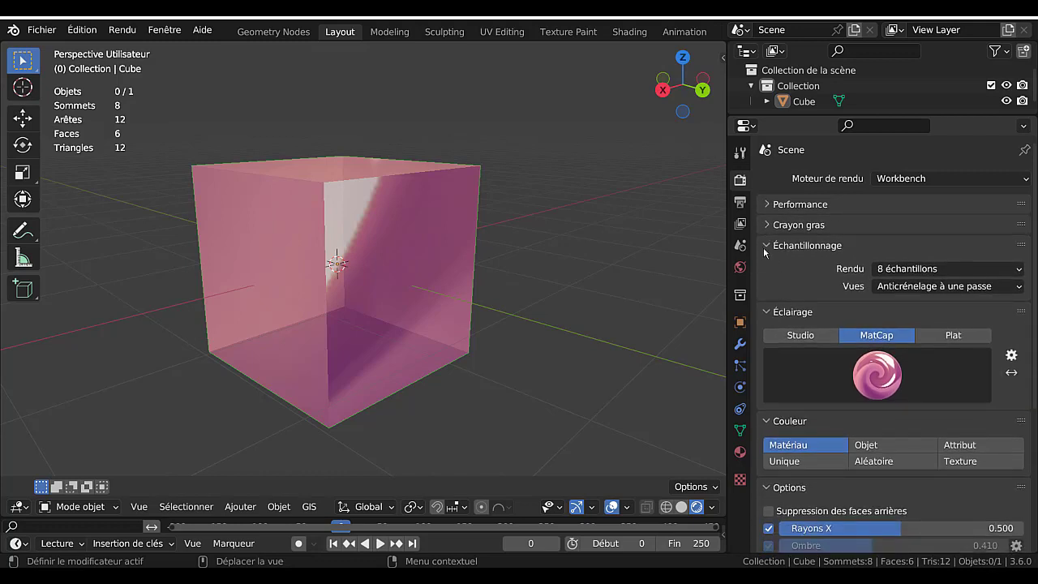
{"action": "scroll", "coordinate": [842, 485], "scroll_direction": "down", "scroll_amount": 5}
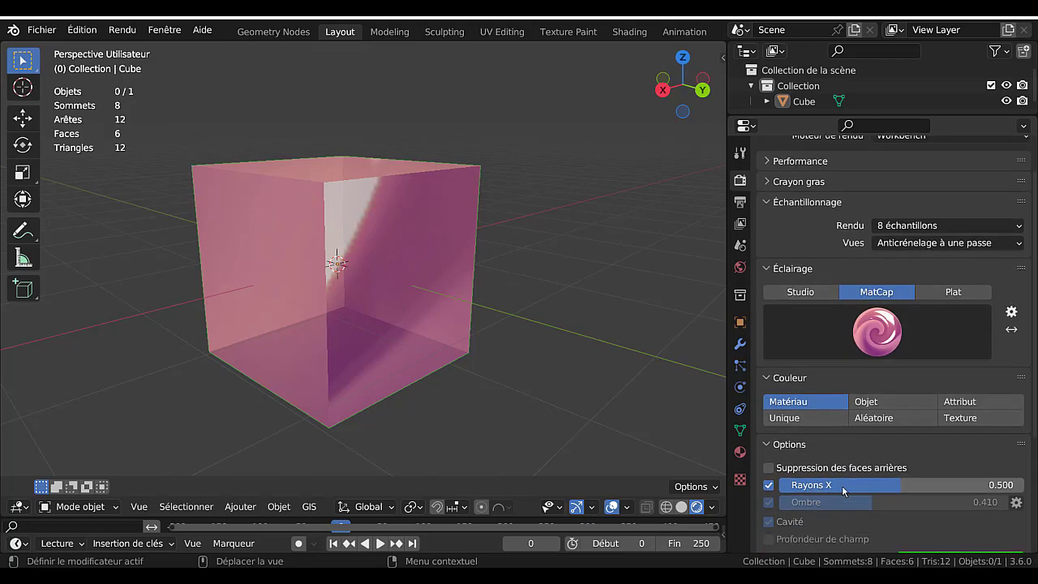
Open the world properties and brighten the viewport display colour to a grey of value 0.351
{"action": "left_click", "coordinate": [740, 267]}
{"action": "left_click", "coordinate": [826, 204]}
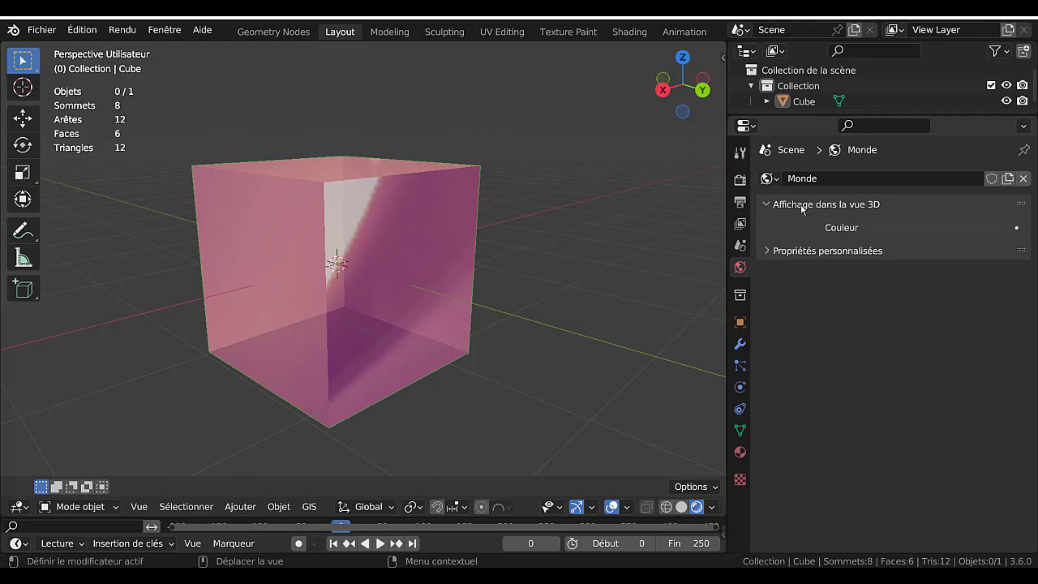
{"action": "left_click", "coordinate": [924, 227]}
{"action": "left_click_drag", "start_coordinate": [996, 336], "coordinate": [996, 286]}
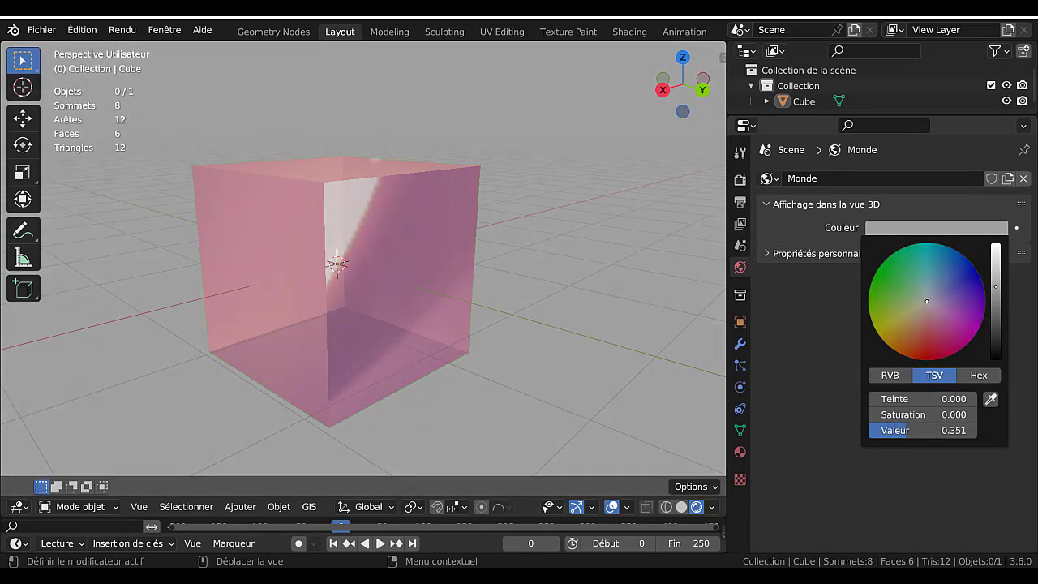
Try a green world colour of hue 0.368 and saturation 0.755, and replace it with red of hue 0.998 and saturation 0.975
{"action": "left_click", "coordinate": [963, 292]}
{"action": "left_click", "coordinate": [909, 284]}
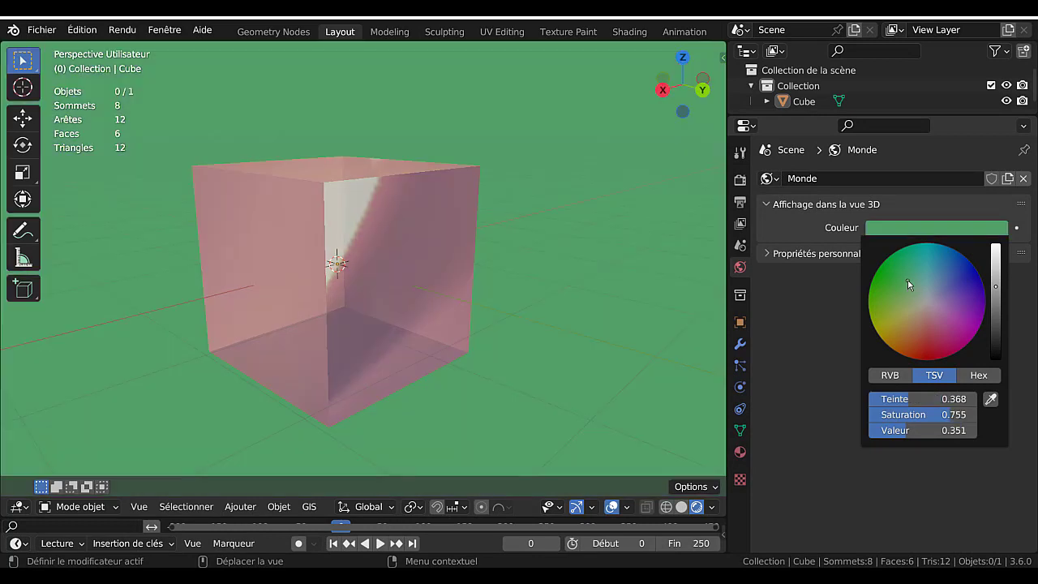
{"action": "left_click", "coordinate": [958, 284]}
{"action": "left_click", "coordinate": [933, 355]}
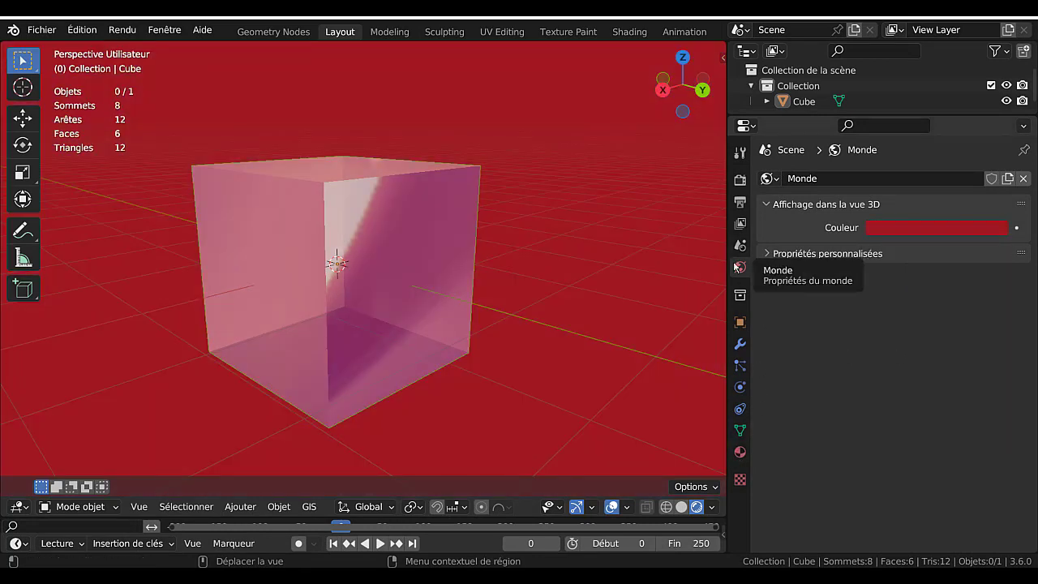
Try a green world colour of hue 0.339 and saturation 0.888, and replace it with red of hue 0.003 and saturation 0.909
{"action": "mouse_move", "coordinate": [591, 345]}
{"action": "middle_mouse_down"}
{"action": "mouse_move", "coordinate": [546, 354]}
{"action": "mouse_move", "coordinate": [528, 300]}
{"action": "mouse_move", "coordinate": [562, 290]}
{"action": "mouse_move", "coordinate": [625, 315]}
{"action": "mouse_move", "coordinate": [584, 370]}
{"action": "mouse_move", "coordinate": [589, 343]}
{"action": "middle_mouse_up"}
{"action": "left_click", "coordinate": [904, 231]}
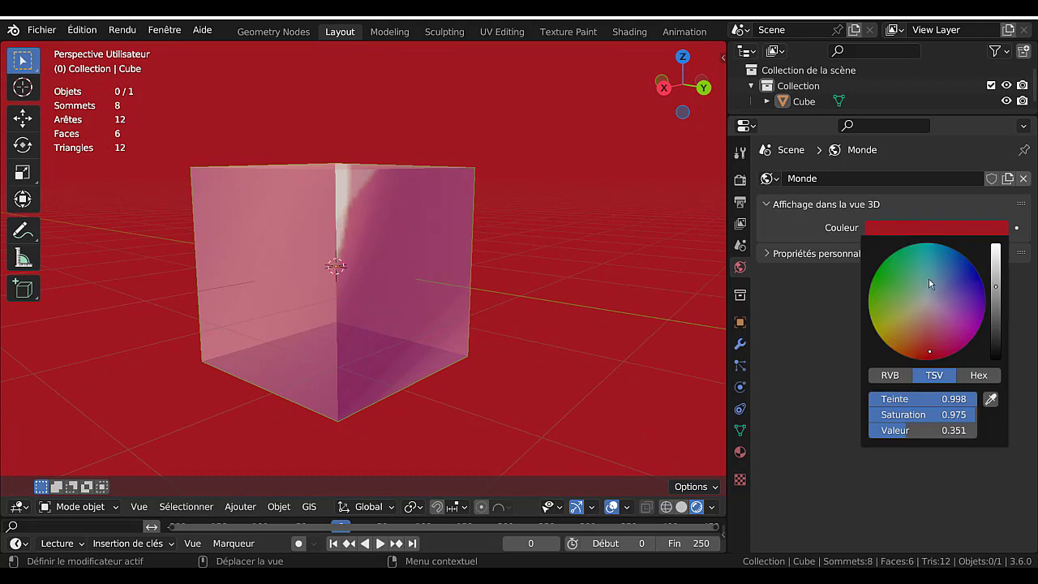
{"action": "left_click", "coordinate": [969, 280]}
{"action": "left_click", "coordinate": [895, 280]}
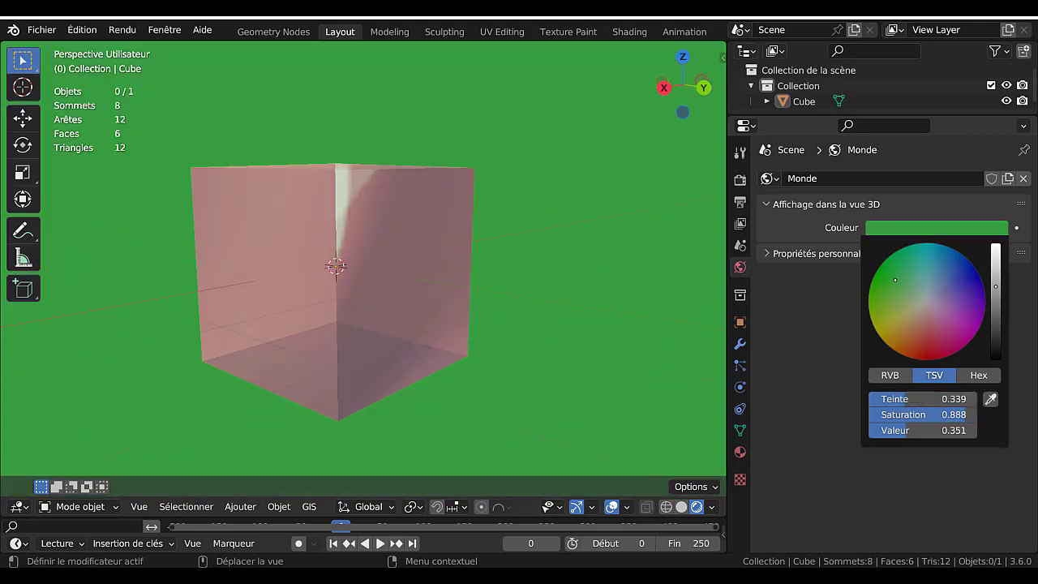
{"action": "left_click", "coordinate": [924, 340]}
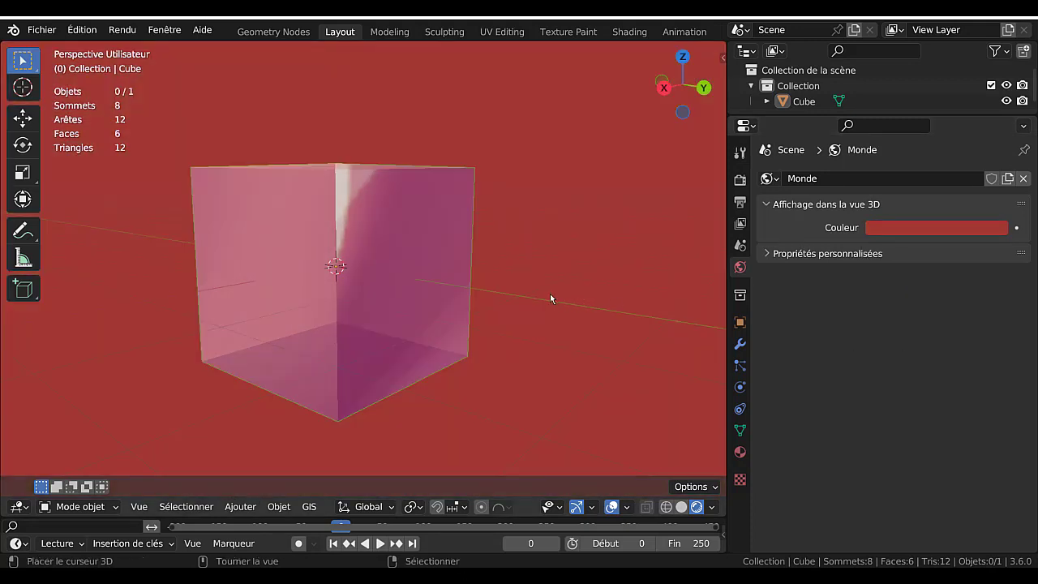
Set the world's viewport display colour to a deep violet-blue and check it around the cube
{"action": "left_click", "coordinate": [913, 227]}
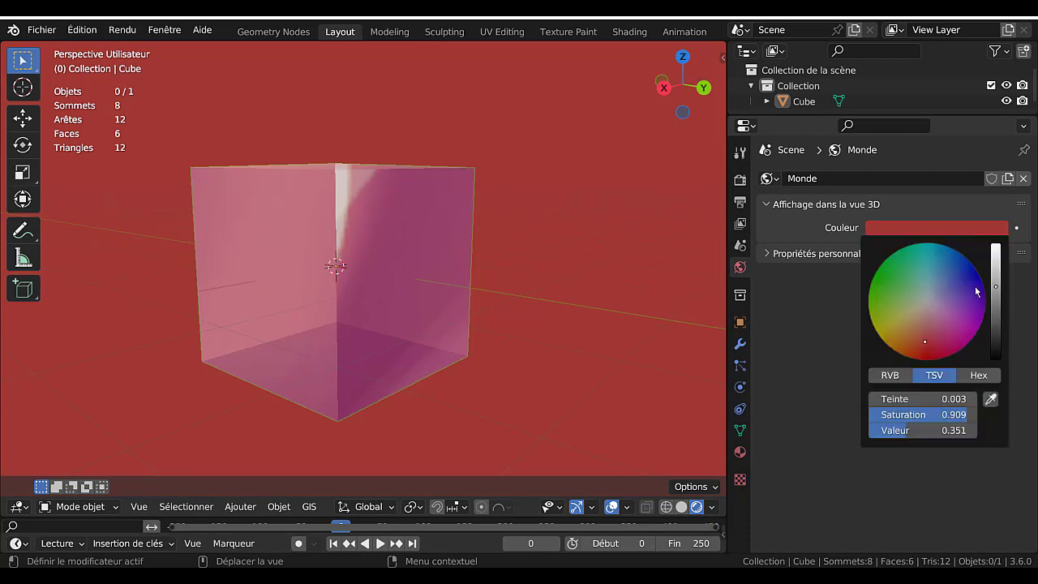
{"action": "left_click", "coordinate": [978, 292]}
{"action": "middle_click_drag", "start_coordinate": [697, 329], "coordinate": [573, 316]}
{"action": "mouse_move", "coordinate": [627, 333]}
{"action": "middle_mouse_down"}
{"action": "mouse_move", "coordinate": [635, 326]}
{"action": "mouse_move", "coordinate": [617, 317]}
{"action": "middle_mouse_up"}
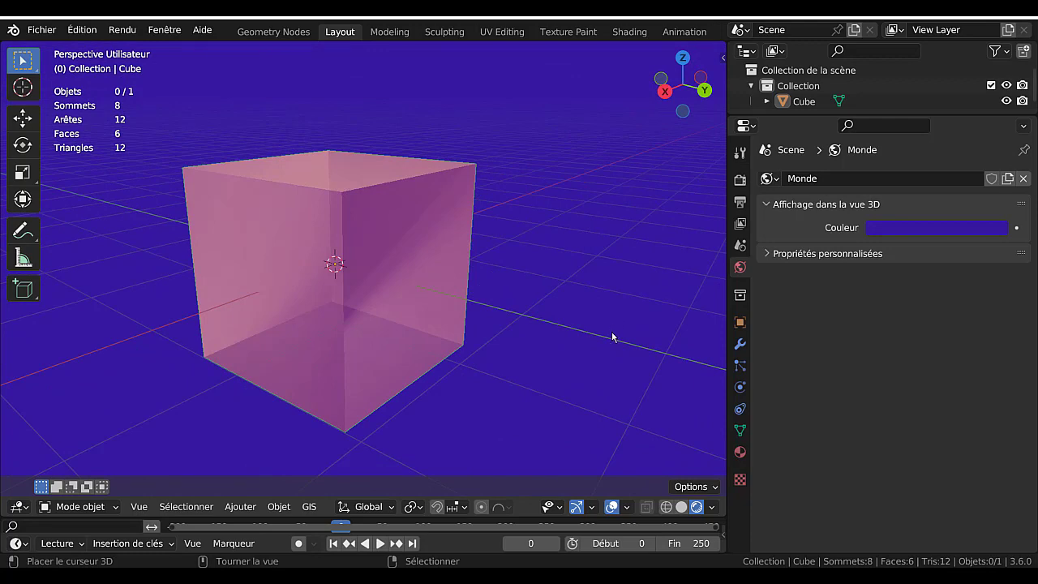
View the transparent cube against the blue background from several angles and widen the 3D viewport
{"action": "middle_click_drag", "start_coordinate": [447, 389], "coordinate": [488, 393]}
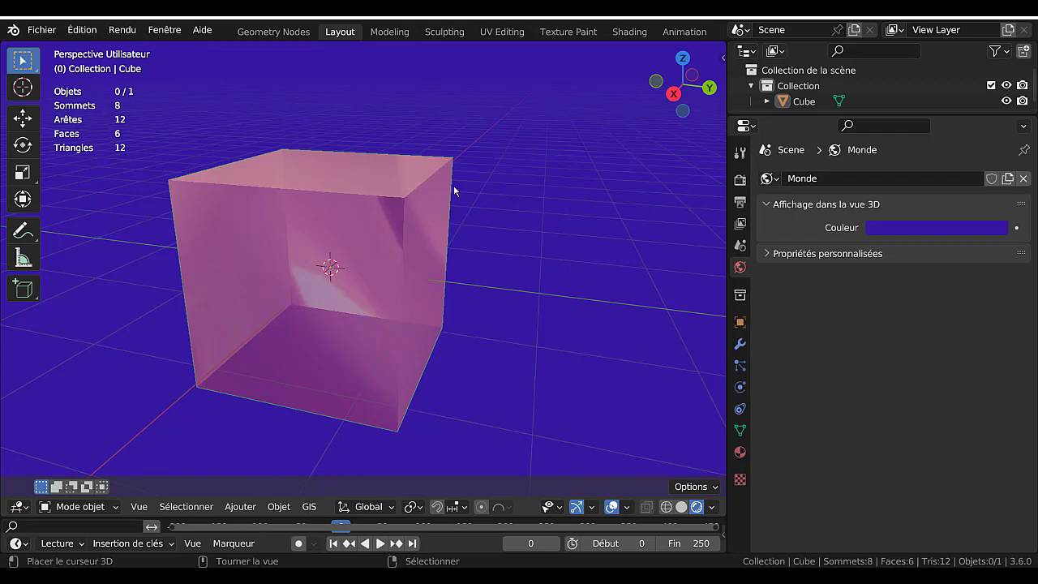
{"action": "middle_click_drag", "start_coordinate": [604, 323], "coordinate": [591, 340]}
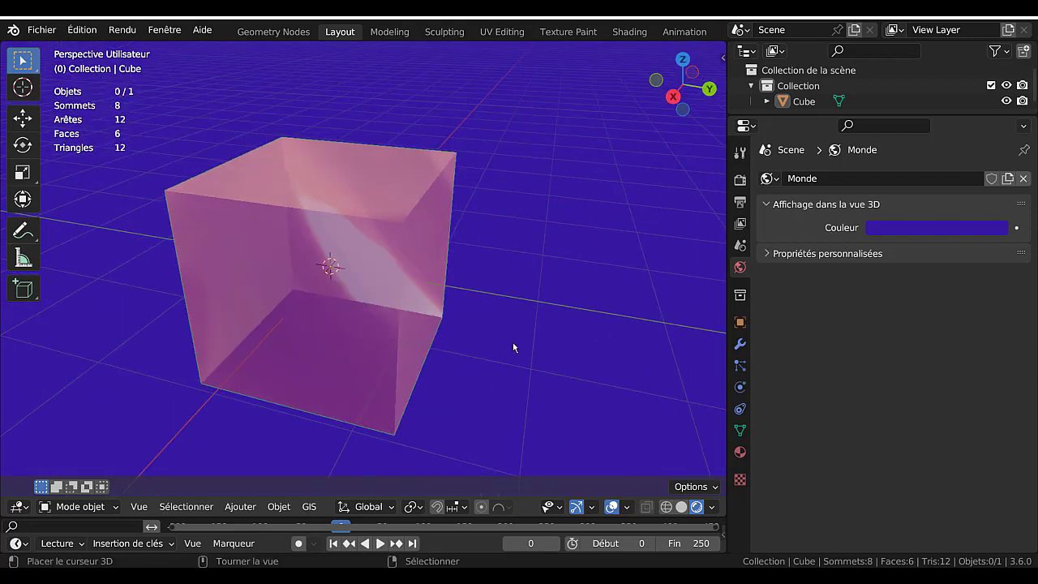
{"action": "middle_click_drag", "start_coordinate": [465, 366], "coordinate": [563, 343]}
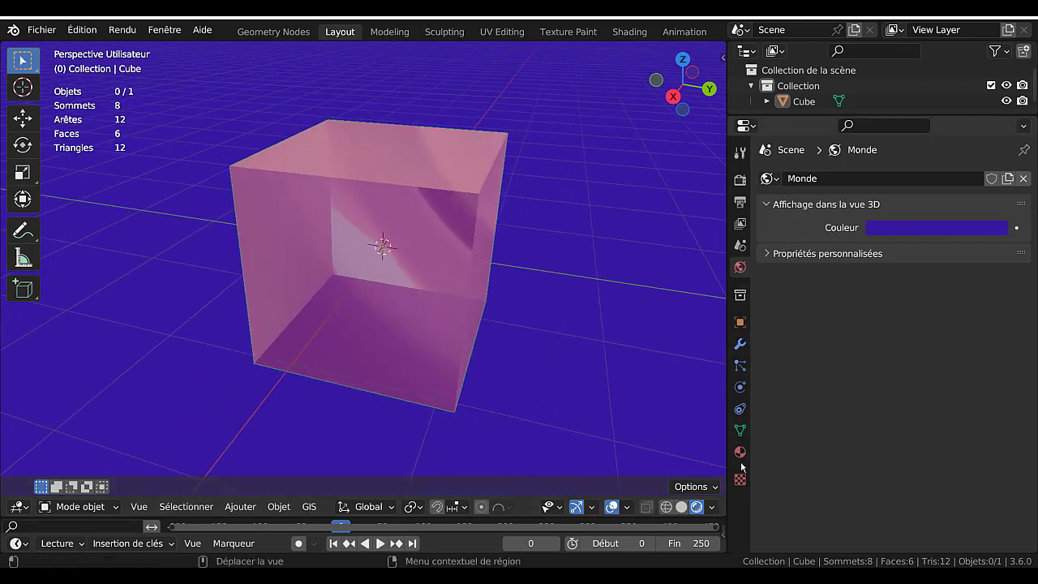
{"action": "middle_click_drag", "start_coordinate": [676, 420], "coordinate": [607, 396]}
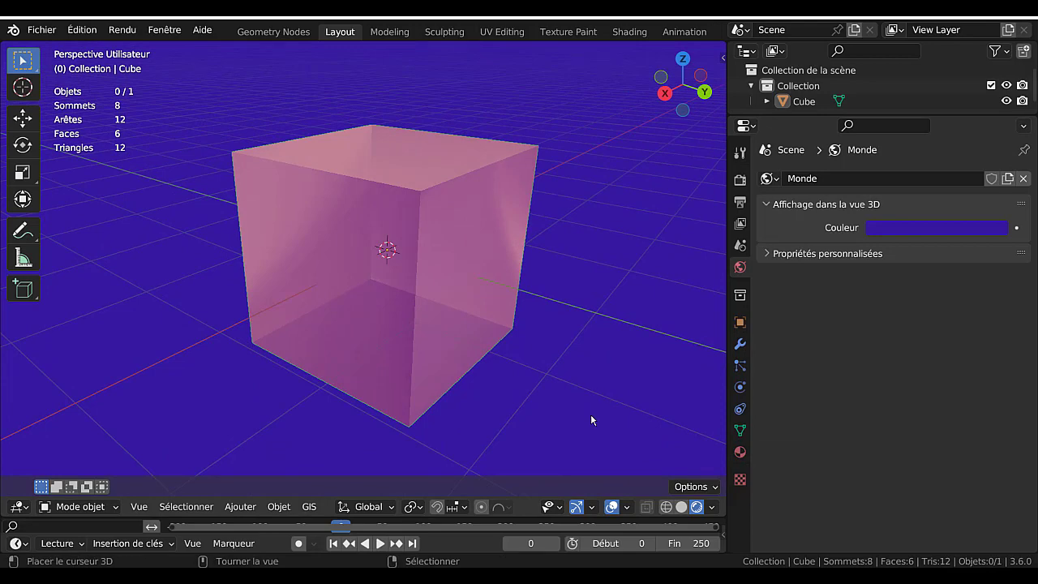
{"action": "left_click_drag", "start_coordinate": [726, 317], "coordinate": [915, 311]}
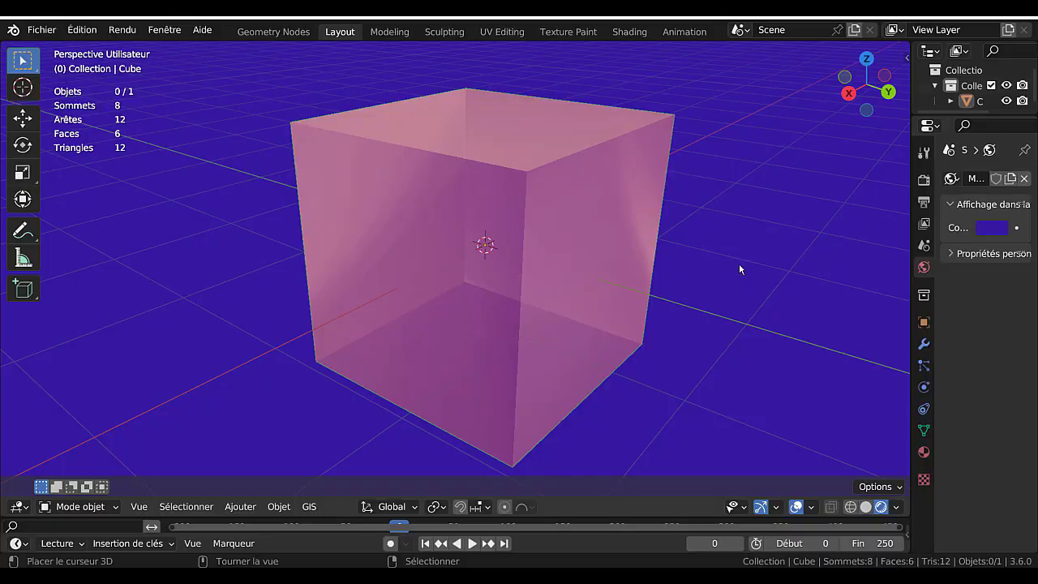
Switch to the browser to view the YouTube playlist "Blender 3D les fondamentaux" and return to Blender
{"action": "key", "text": "alt+Tab"}
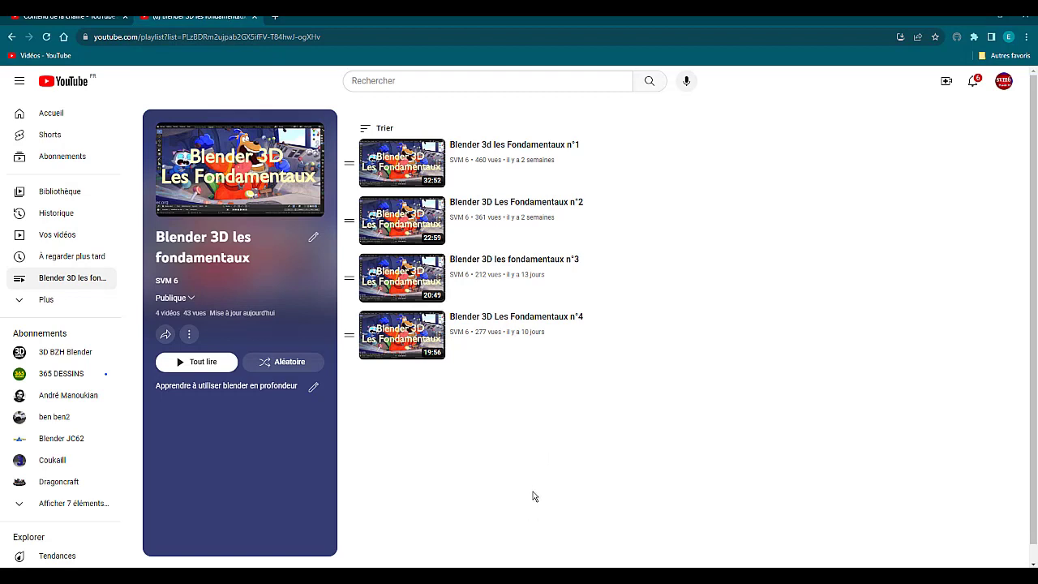
{"action": "mouse_move", "coordinate": [538, 560]}
{"action": "left_click", "coordinate": [528, 535]}
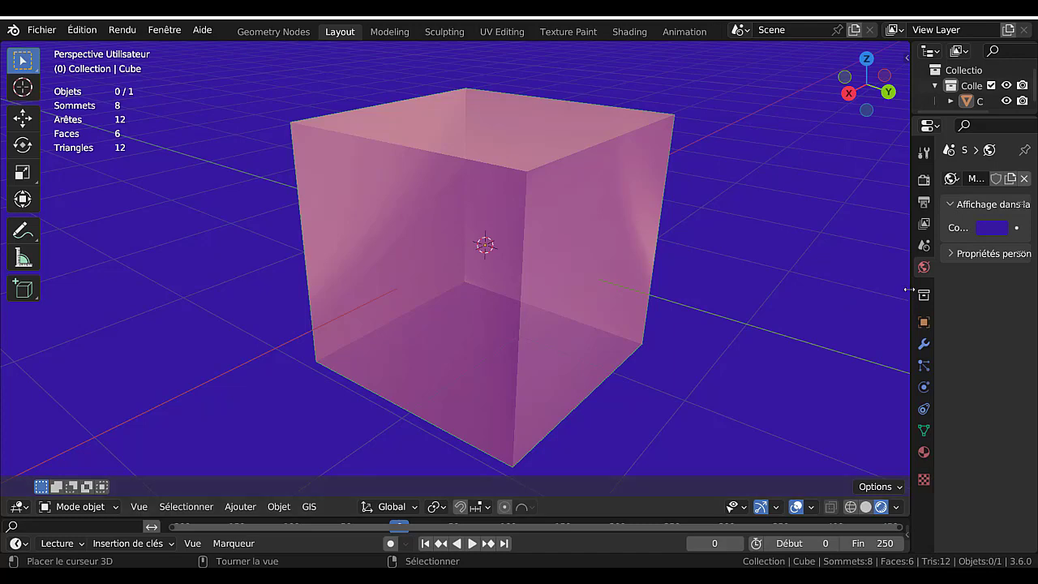
Widen the 3D viewport further by narrowing the properties editor, and show the cube smaller
{"action": "left_click_drag", "start_coordinate": [909, 294], "coordinate": [961, 297]}
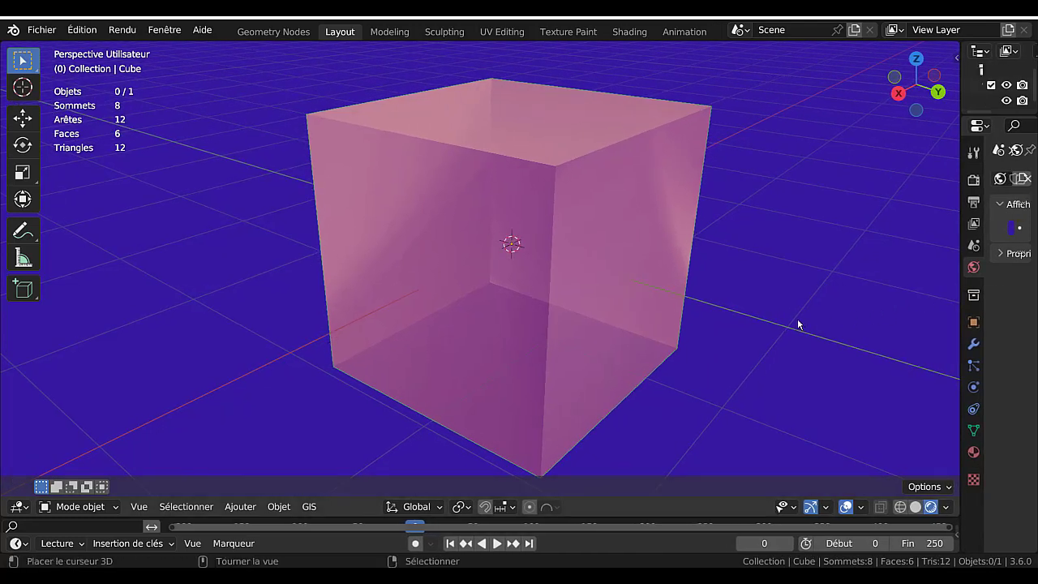
{"action": "scroll", "coordinate": [789, 325], "scroll_direction": "down", "scroll_amount": 2}
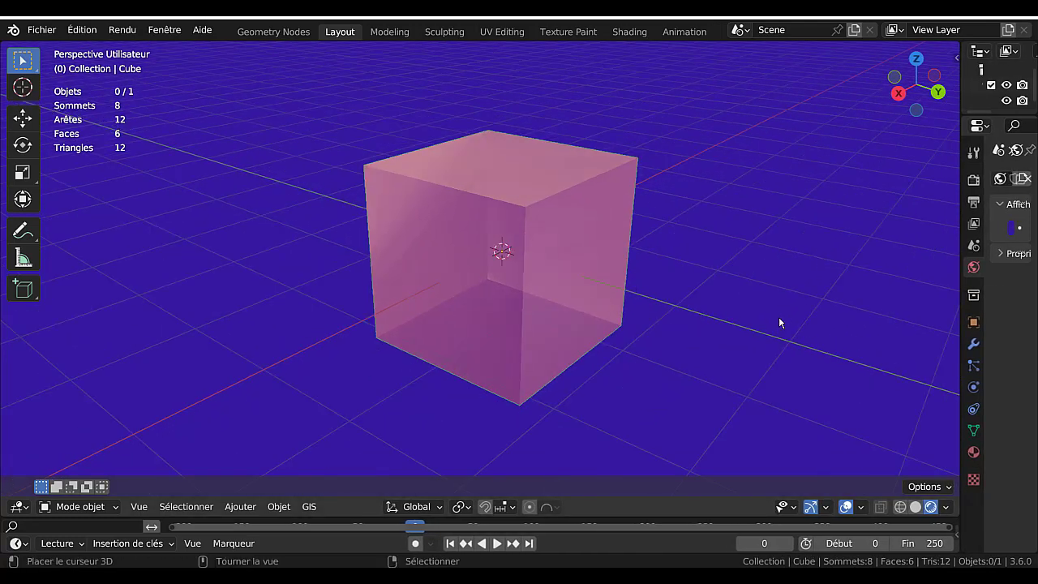